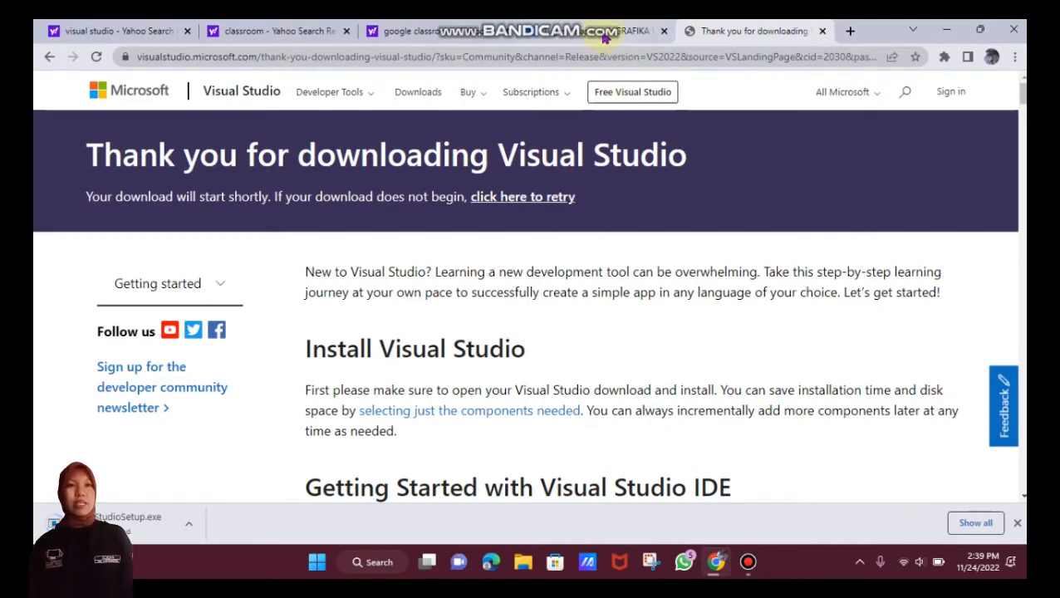
# Open the visualstudio.microsoft.com link from the classroom configuration tutorial and dismiss the browser's downloads bar
pyautogui.click(604, 35)
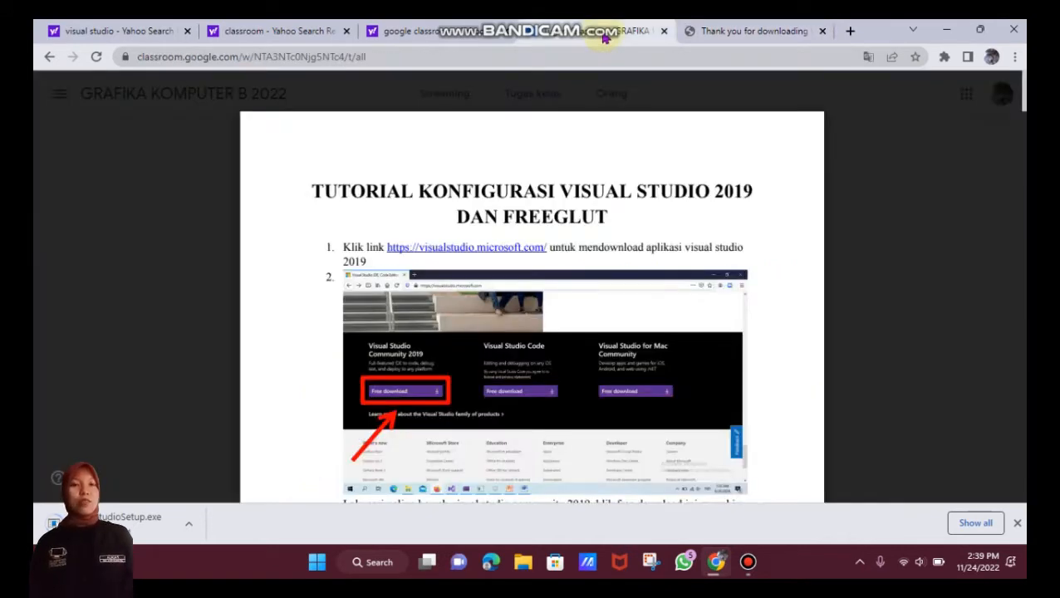
pyautogui.click(479, 255)
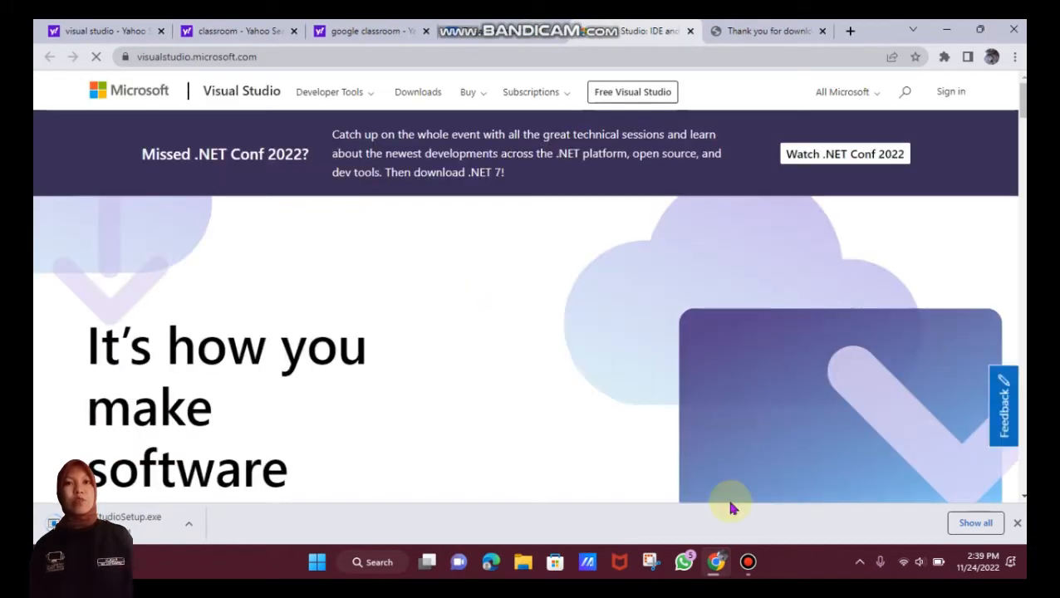
pyautogui.click(1016, 522)
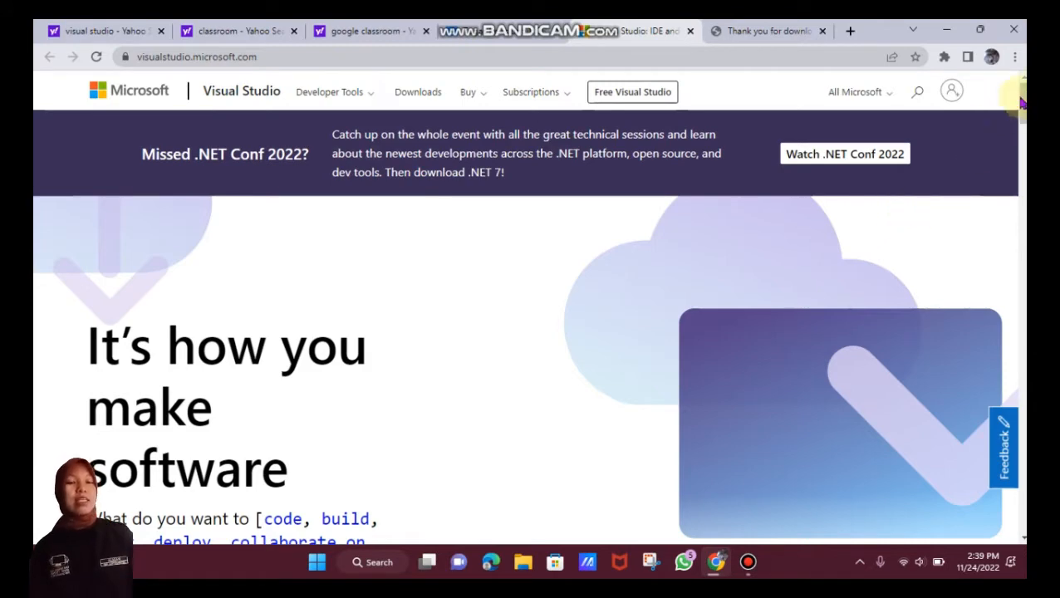
pyautogui.scroll(-7, 1021, 104)
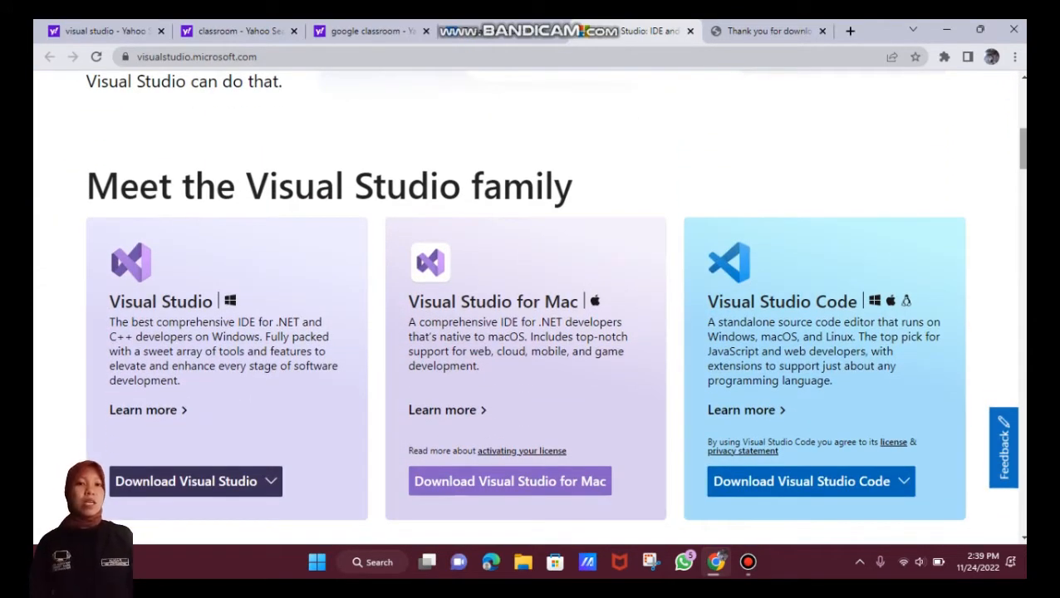
# Raise the system volume to 66
pyautogui.press('XF86AudioRaiseVolume')
pyautogui.press('XF86AudioRaiseVolume')
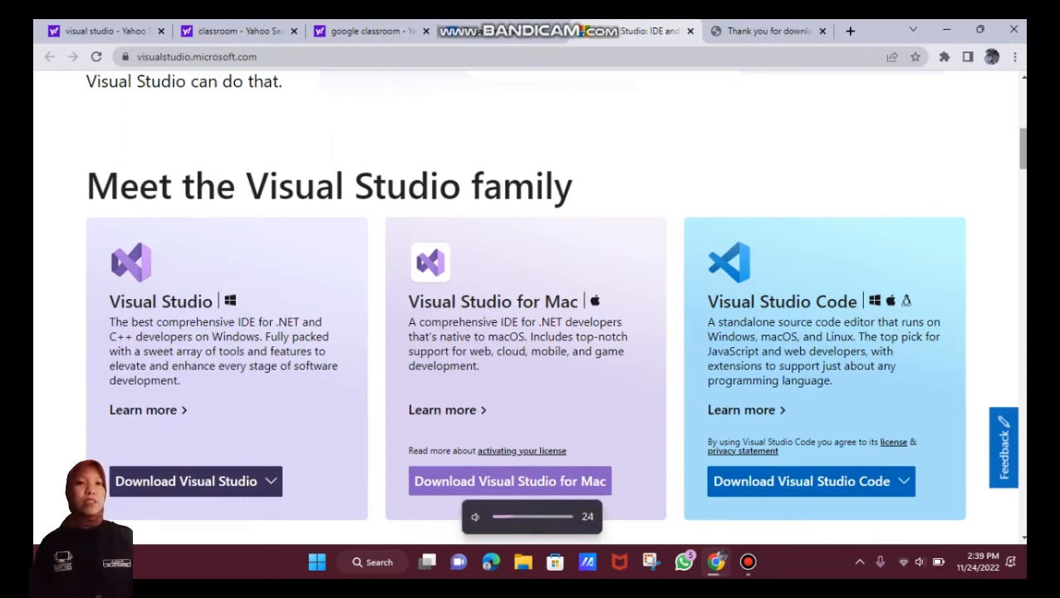
pyautogui.press('XF86AudioRaiseVolume')
pyautogui.press('XF86AudioRaiseVolume')
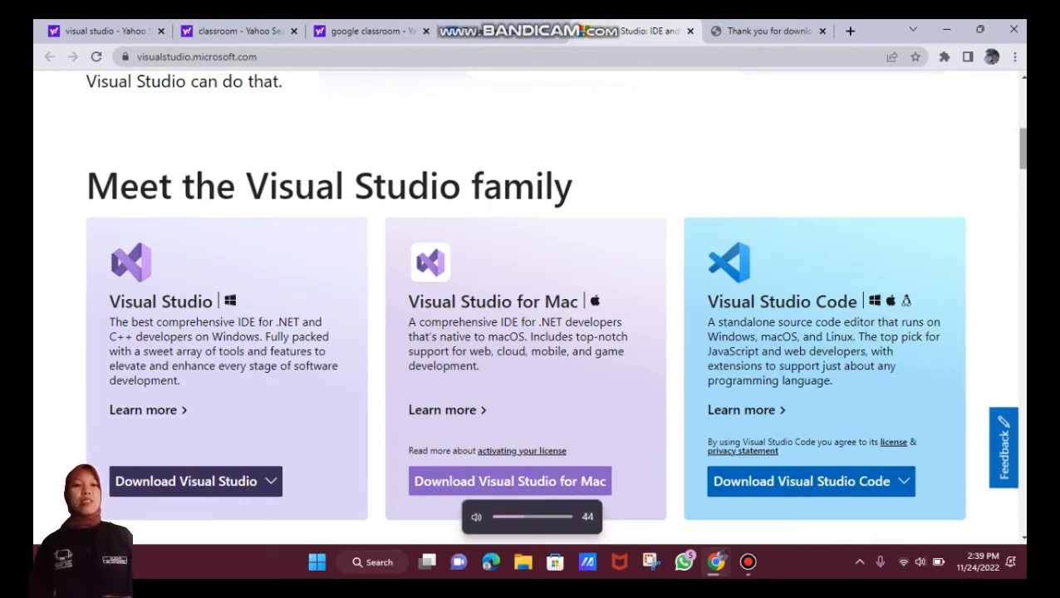
pyautogui.press('XF86AudioRaiseVolume')
pyautogui.press('XF86AudioRaiseVolume')
pyautogui.press('XF86AudioRaiseVolume')
pyautogui.press('XF86AudioRaiseVolume')
pyautogui.press('XF86AudioRaiseVolume')
pyautogui.press('XF86AudioRaiseVolume')
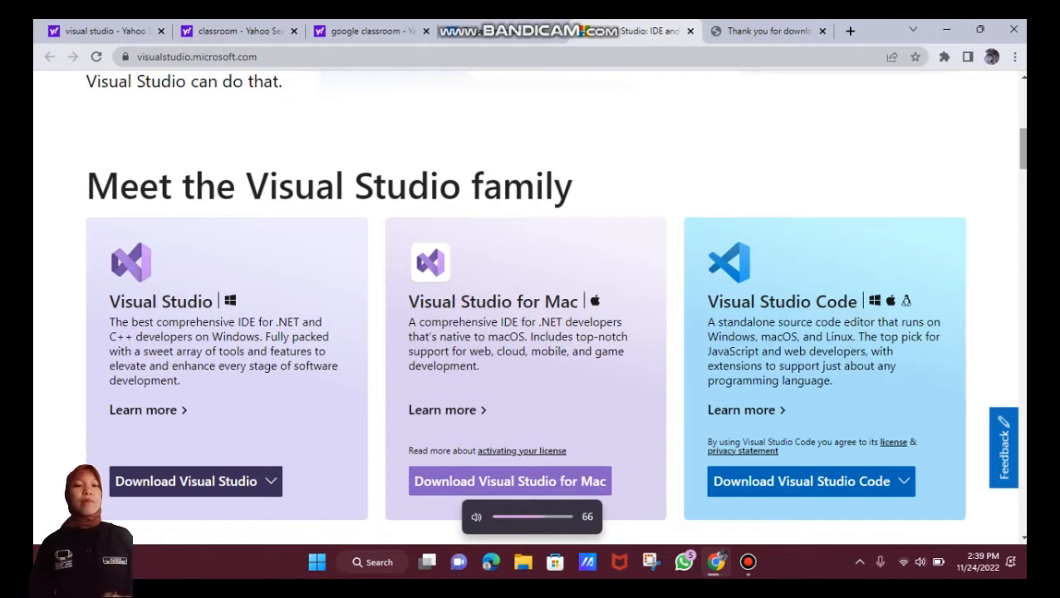
# Download the Community 2022 edition of Visual Studio for Windows
pyautogui.click(188, 482)
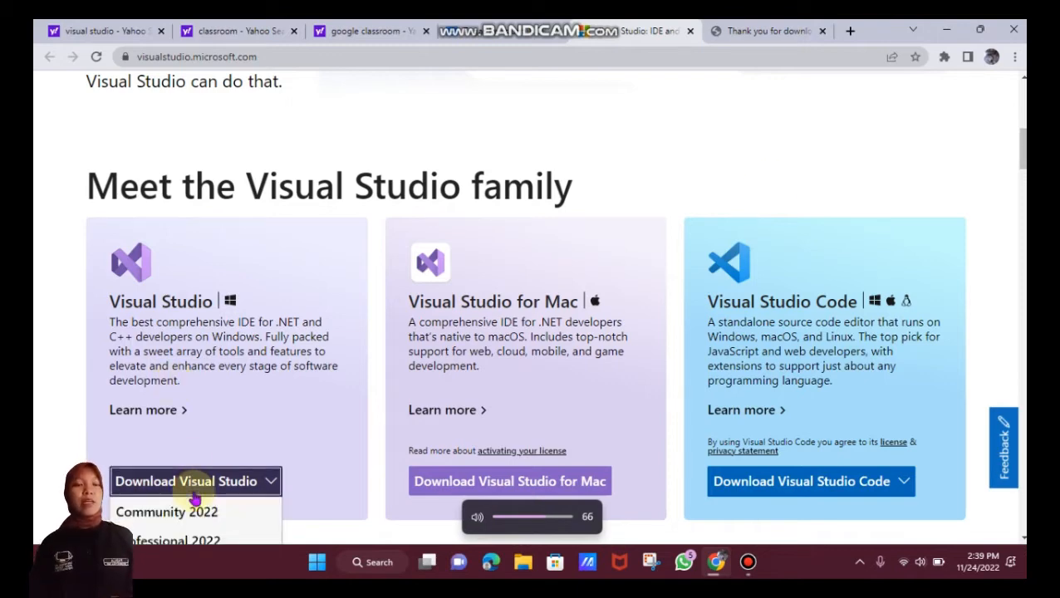
pyautogui.click(196, 513)
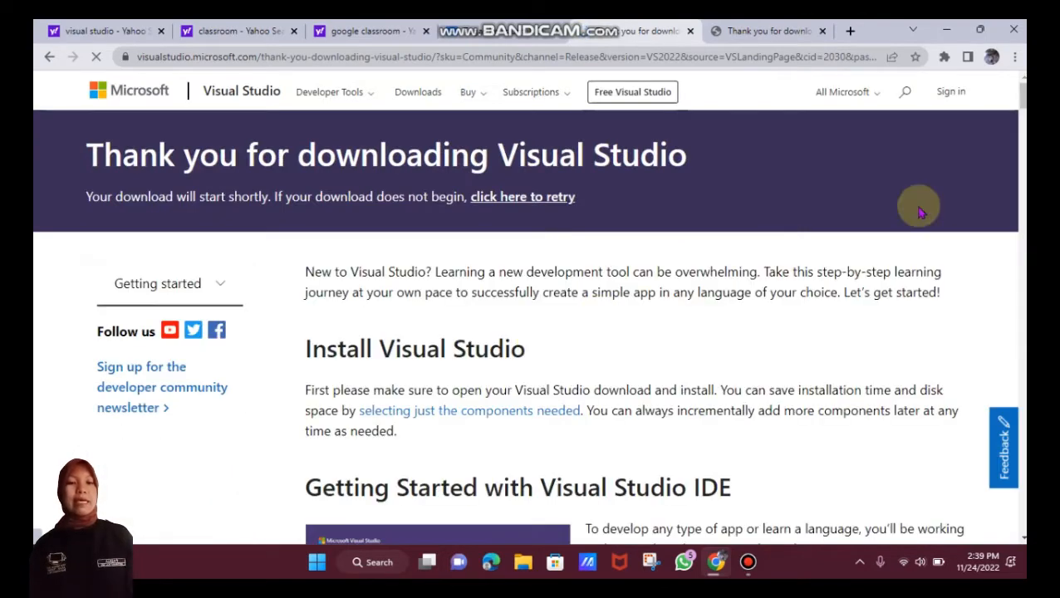
pyautogui.scroll(-4, 528, 307)
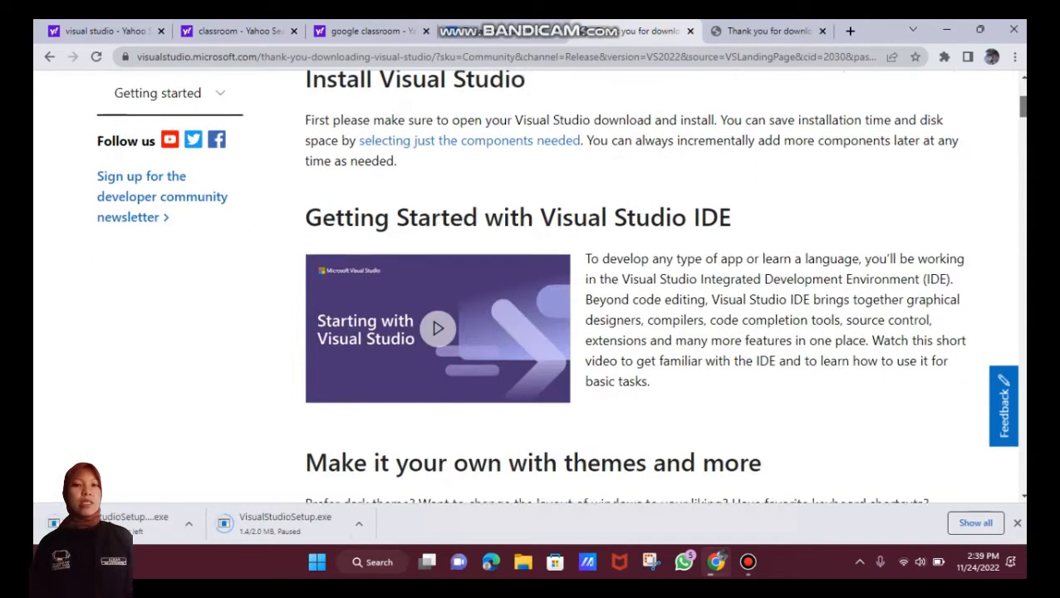
pyautogui.scroll(-1, 528, 307)
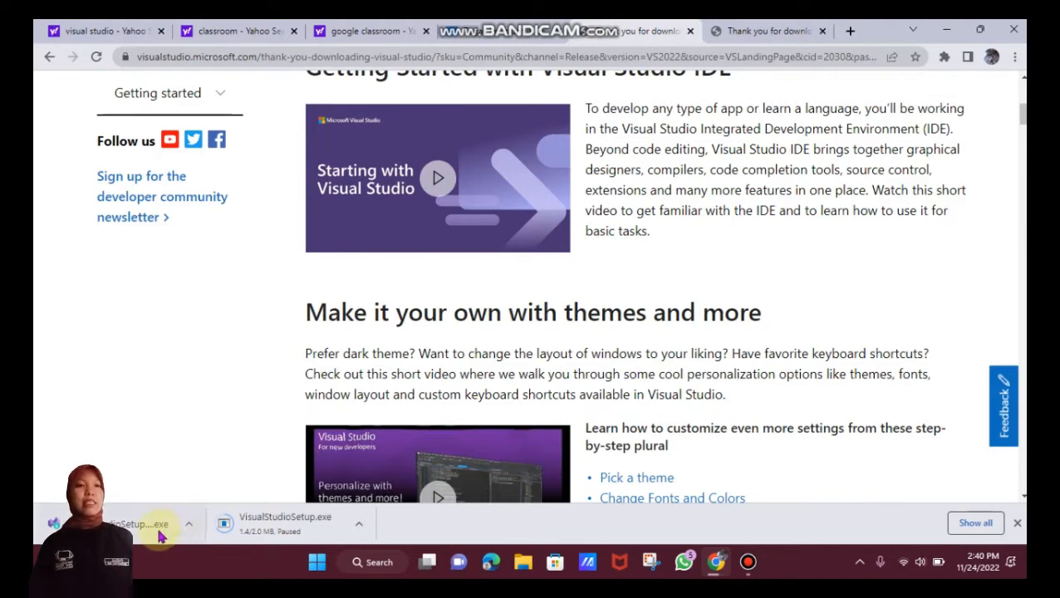
# Show the newly downloaded setup file in its folder and run VisualStudioSetup (1)
pyautogui.click(191, 524)
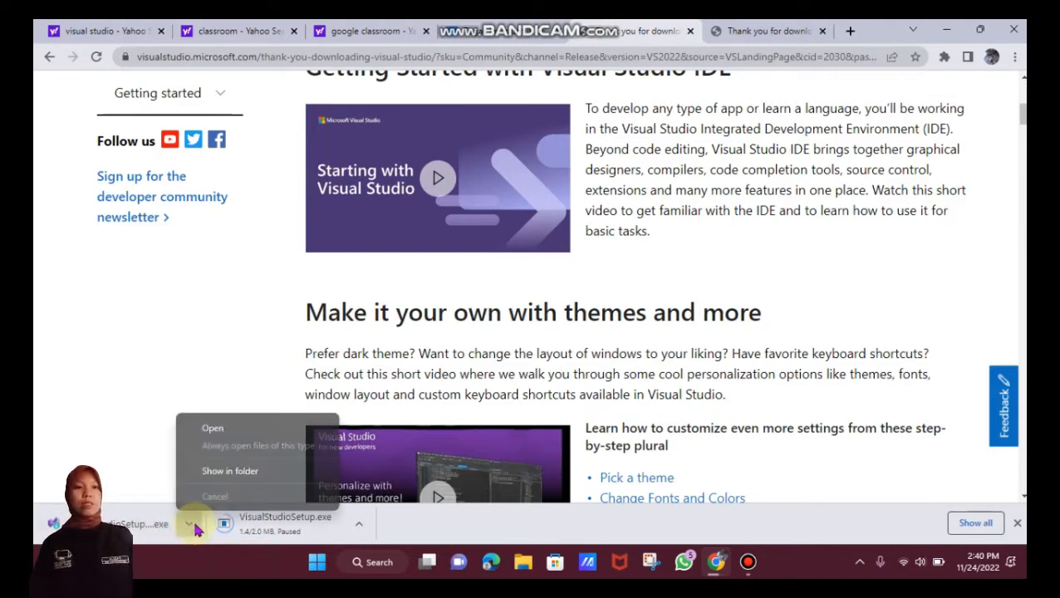
pyautogui.click(252, 481)
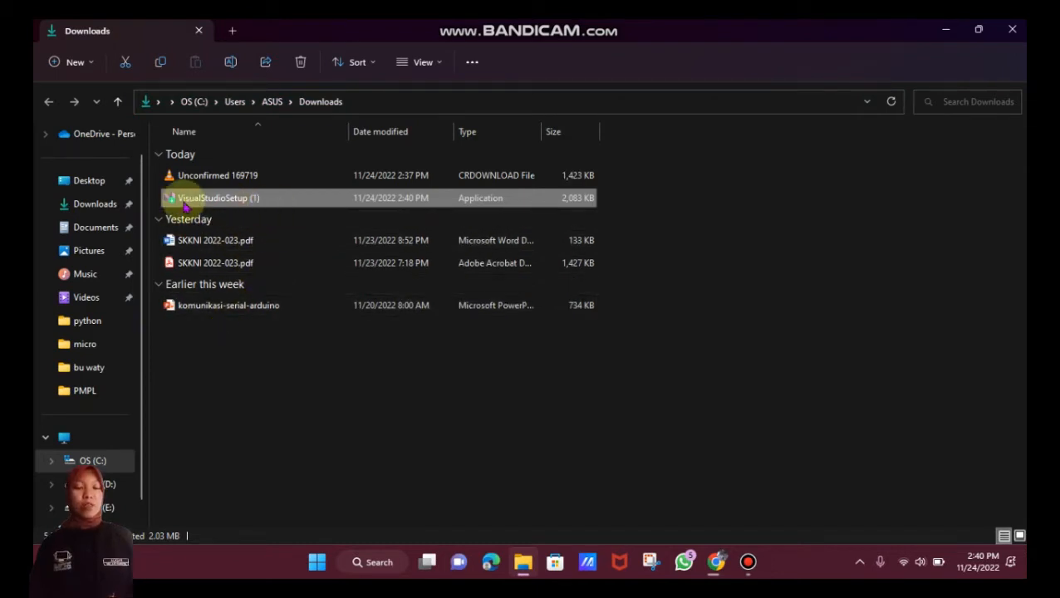
pyautogui.doubleClick(264, 205)
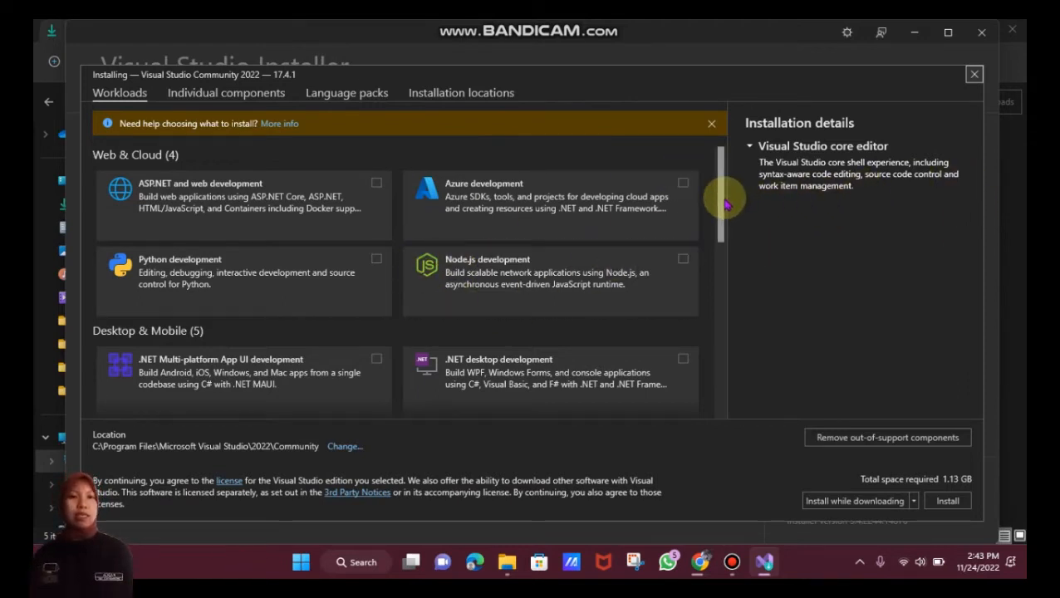
# Install Visual Studio Community 2022 with the Desktop development with C++ workload, cancelling at the prompt about the missing installation file
pyautogui.moveTo(724, 204); pyautogui.dragTo(734, 284)
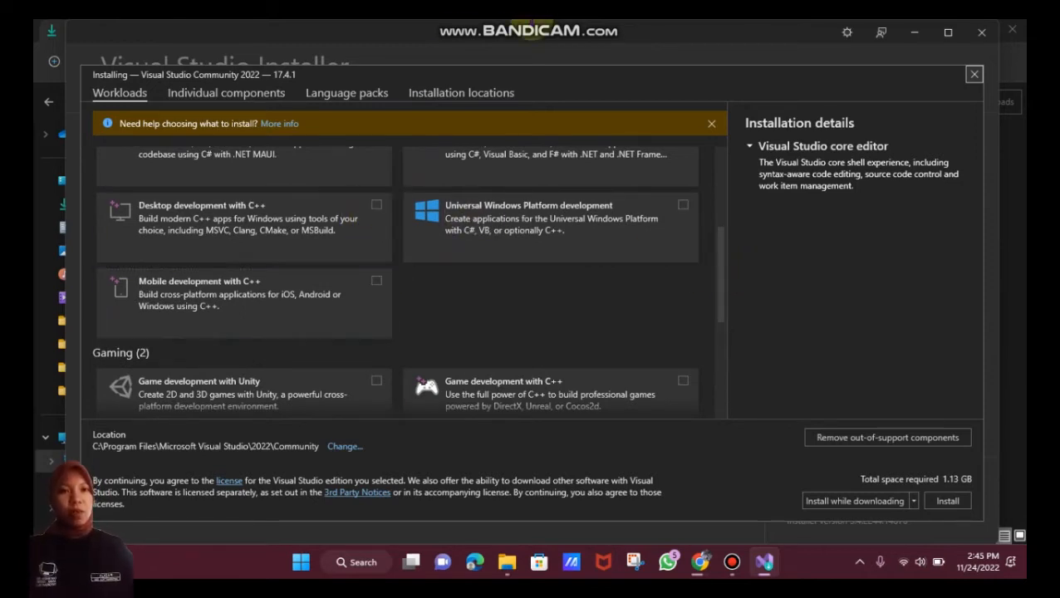
pyautogui.click(533, 24)
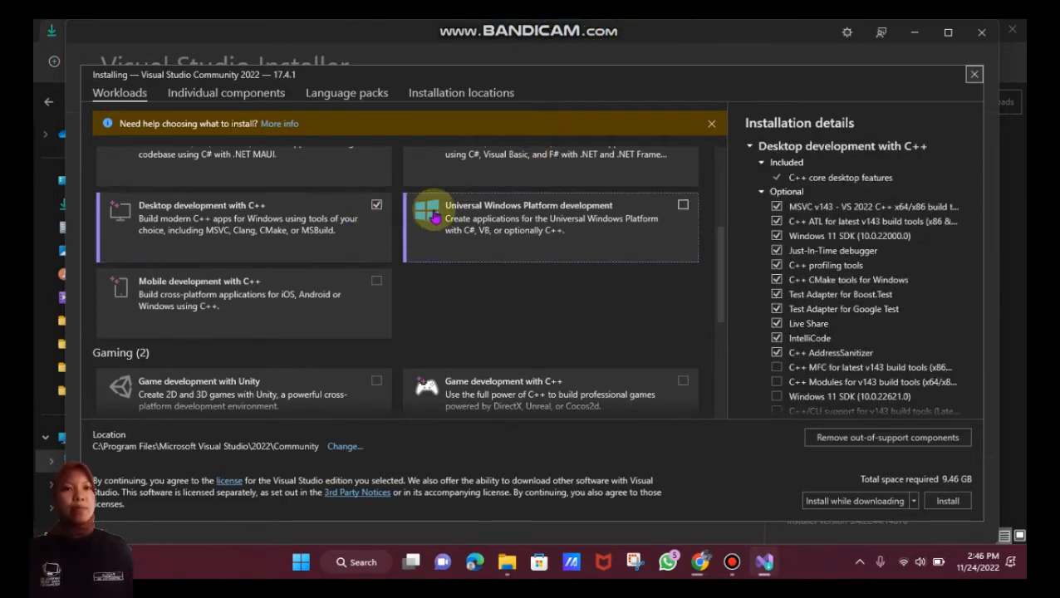
pyautogui.click(959, 509)
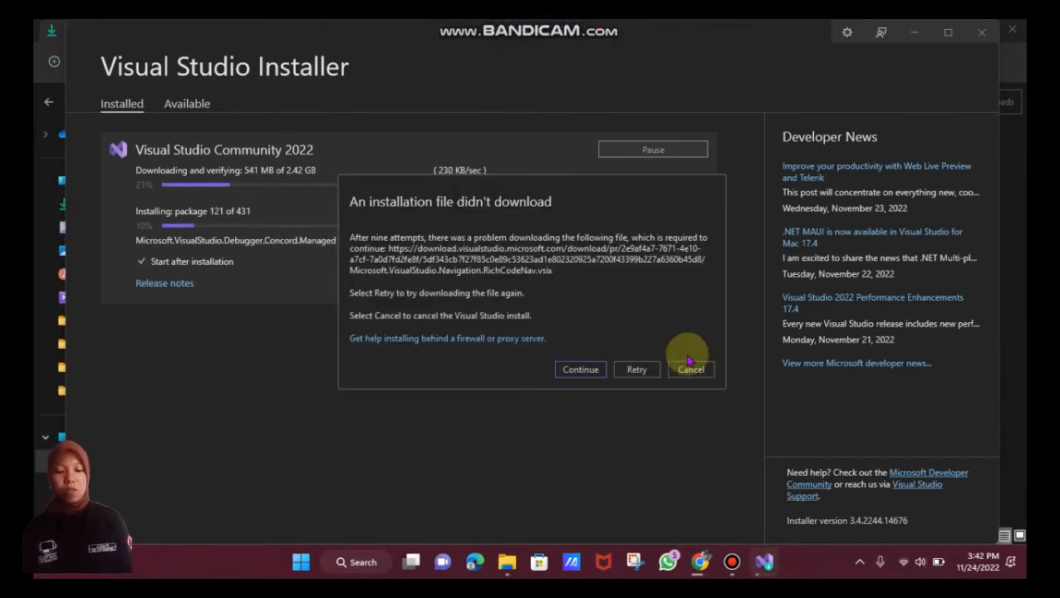
pyautogui.click(686, 370)
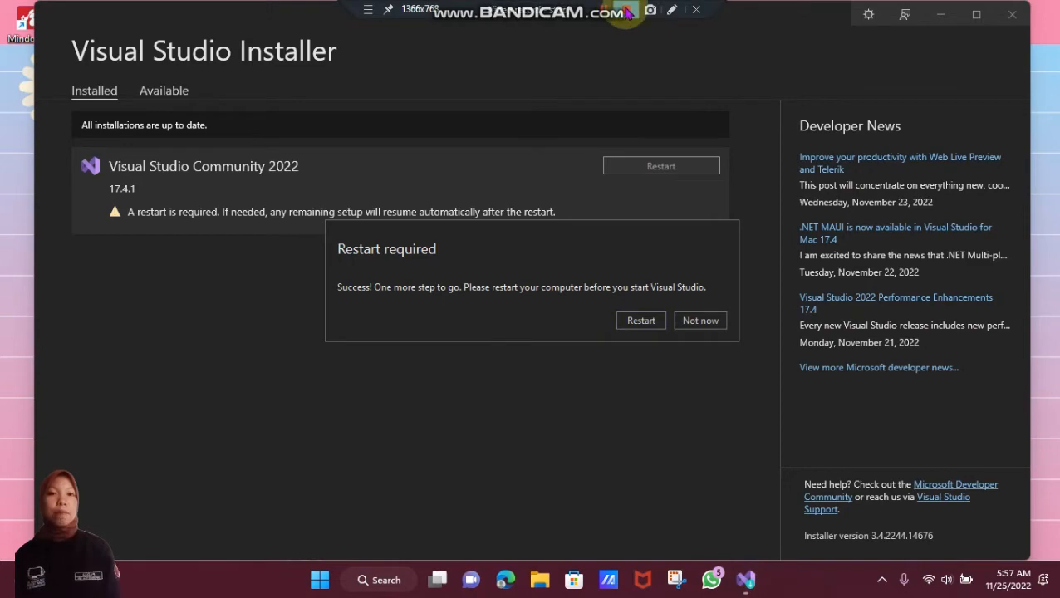
pyautogui.click(625, 12)
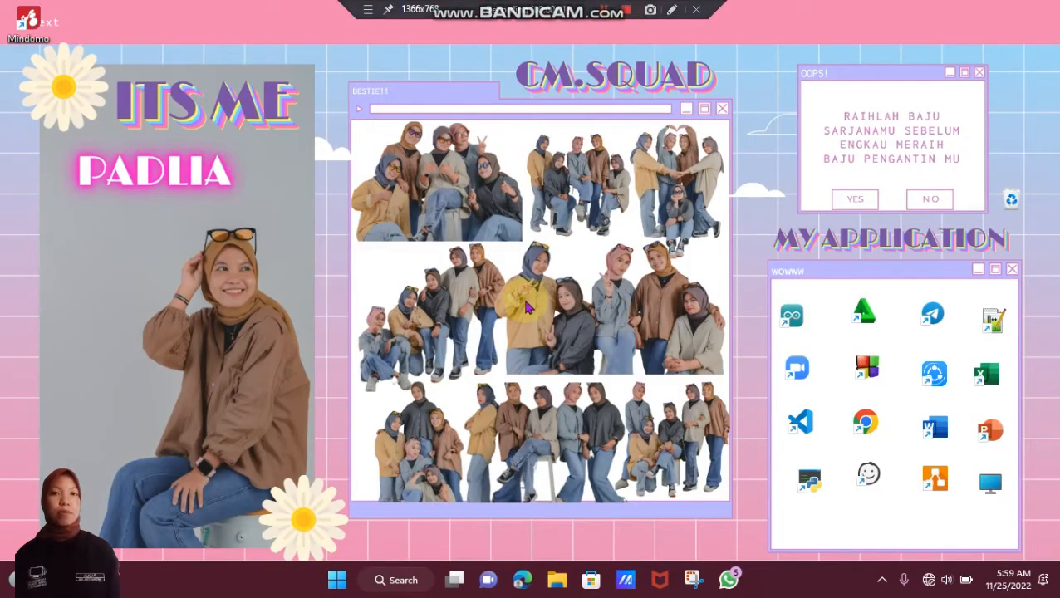
# Launch Visual Studio 2022, skipping sign-in and accepting the General development settings with the Dark color theme
pyautogui.click(394, 581)
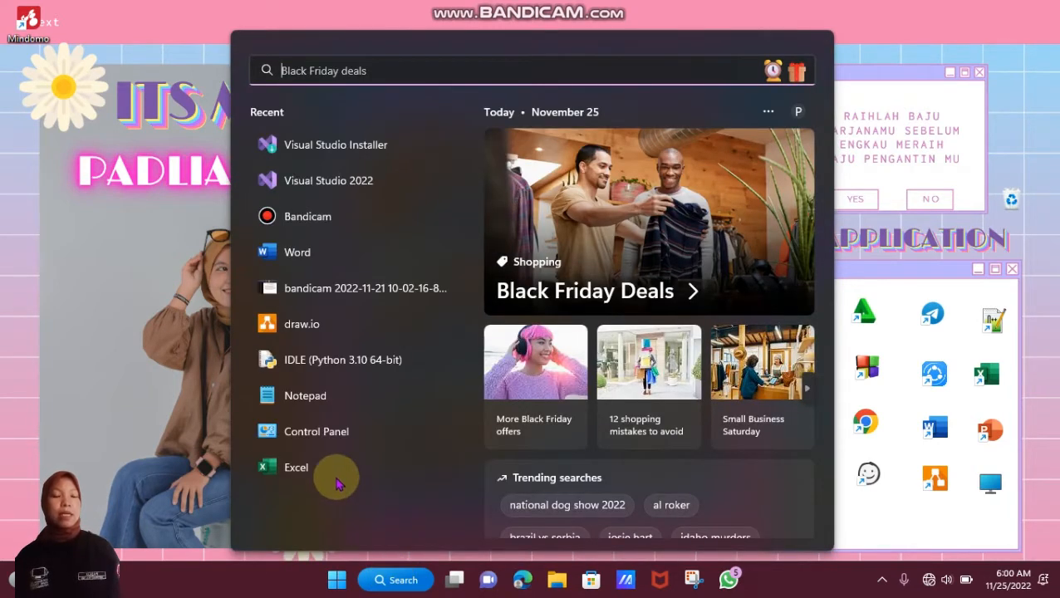
pyautogui.click(340, 183)
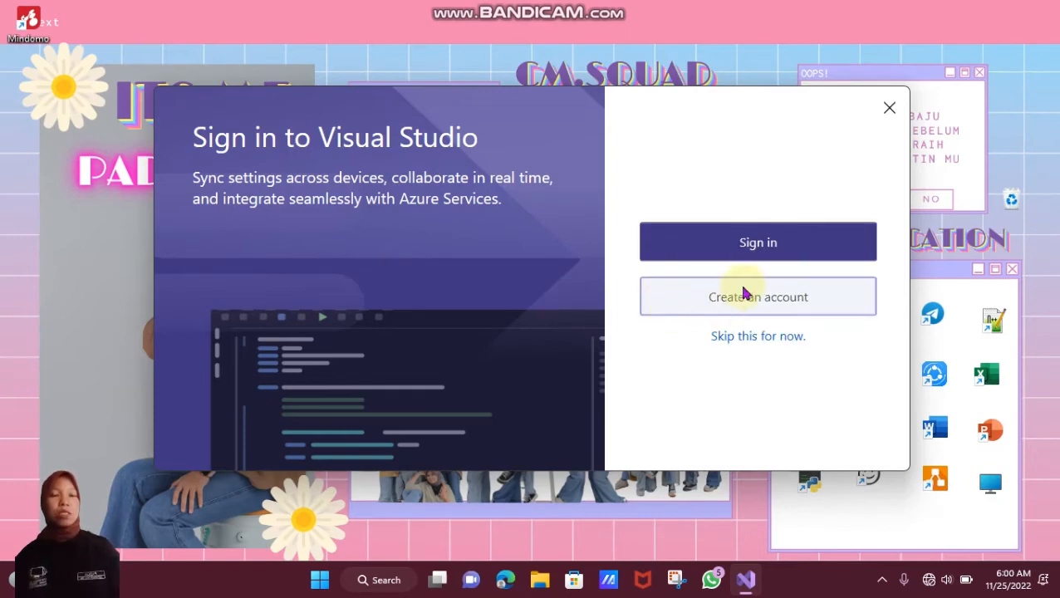
pyautogui.click(745, 339)
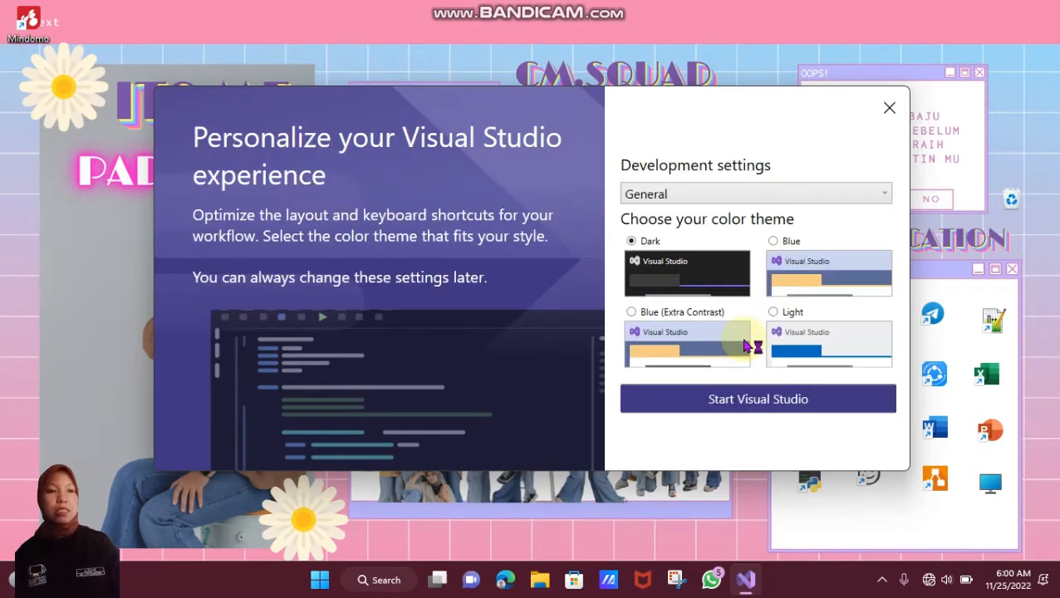
pyautogui.click(759, 398)
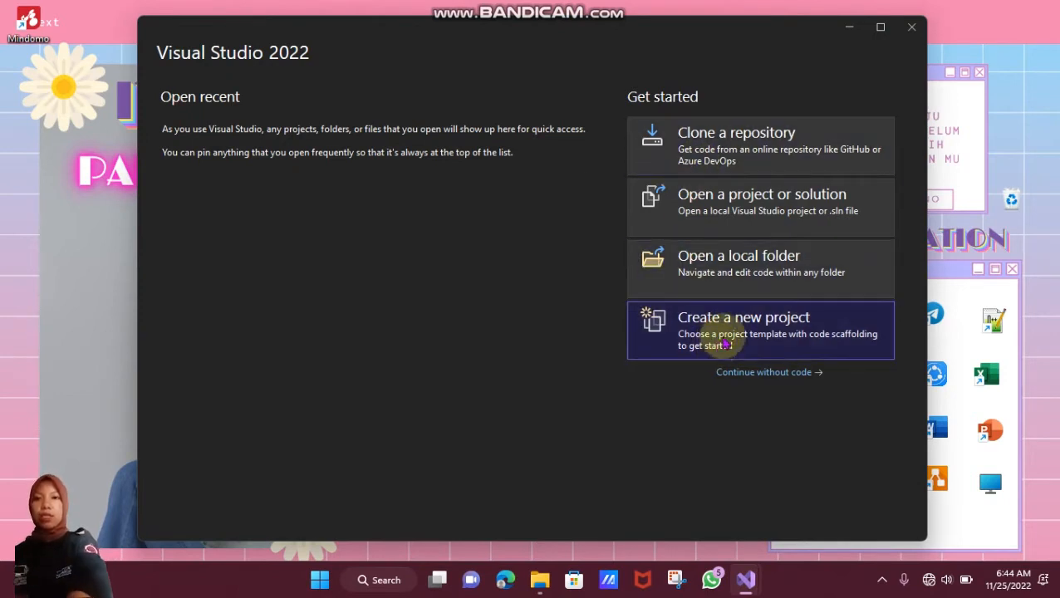
# Start a new project from the C++ Empty Project template
pyautogui.click(775, 347)
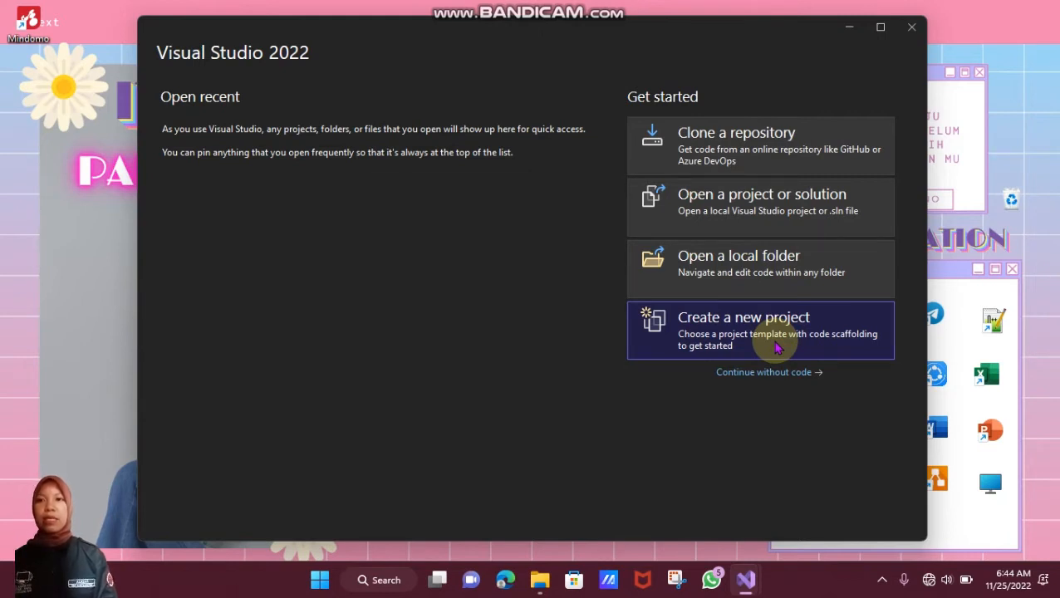
pyautogui.click(776, 347)
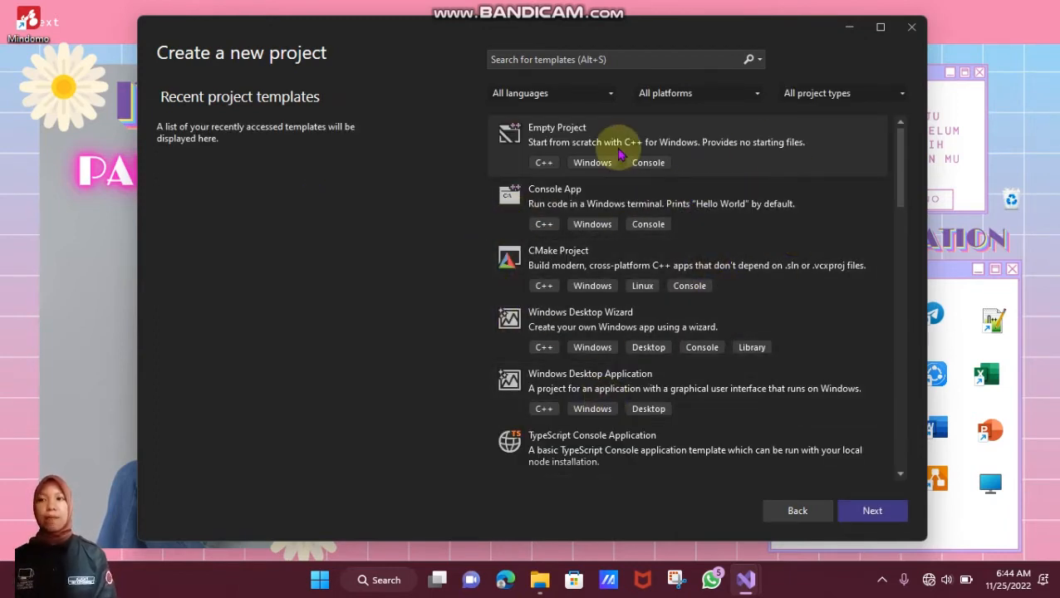
pyautogui.click(591, 137)
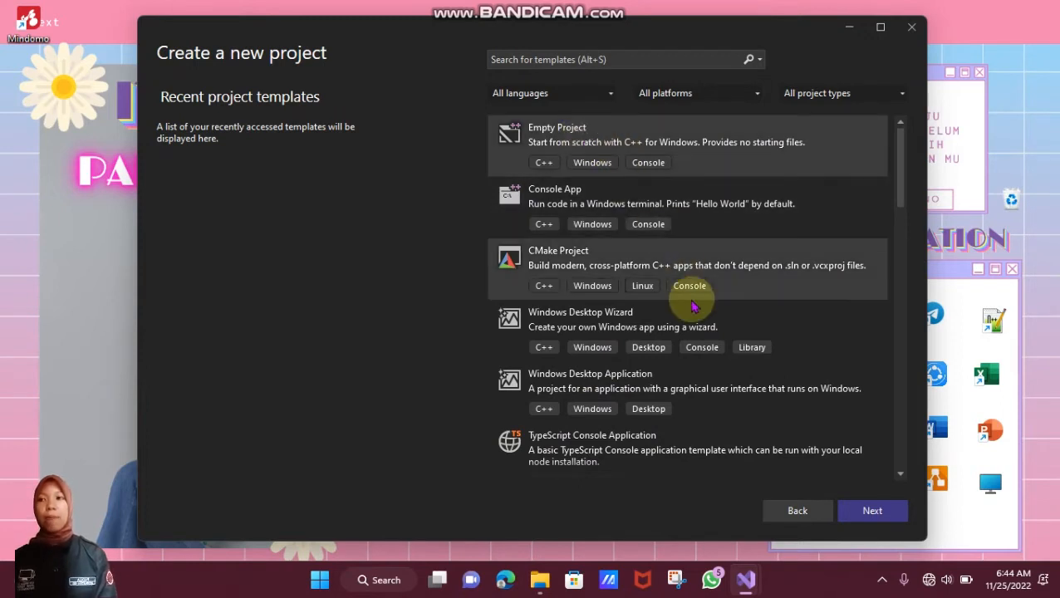
pyautogui.click(871, 514)
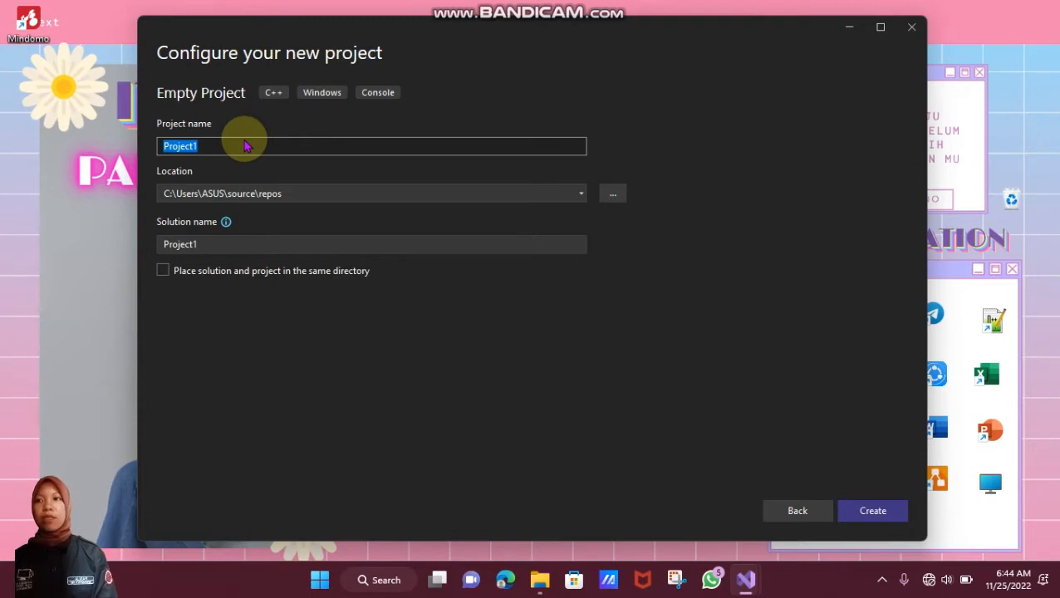
# Name the project with the author's first name and create it in the default repos location
pyautogui.write('pa')
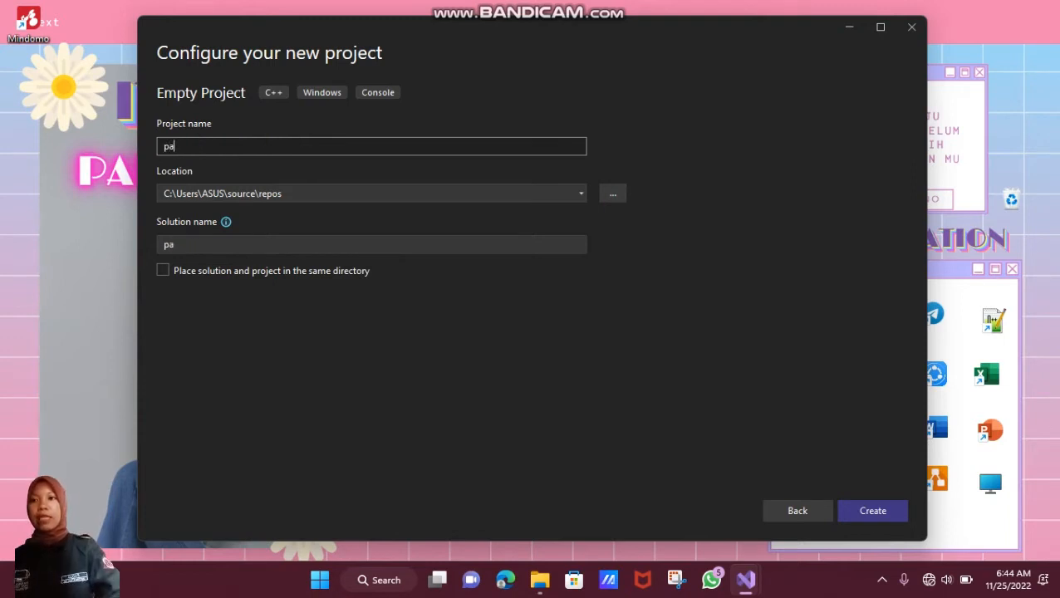
pyautogui.write('d')
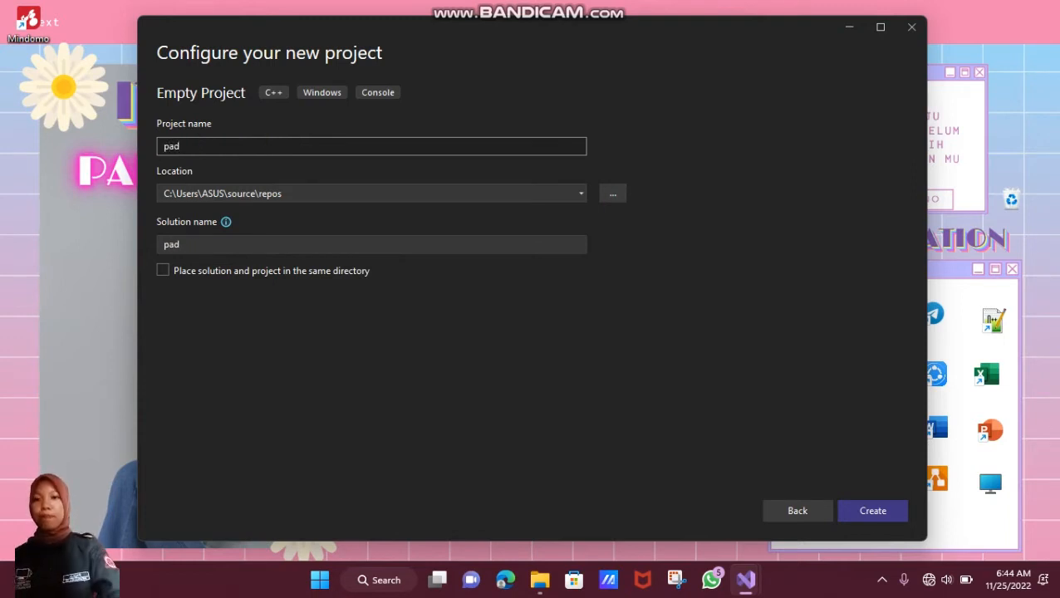
pyautogui.write('lia')
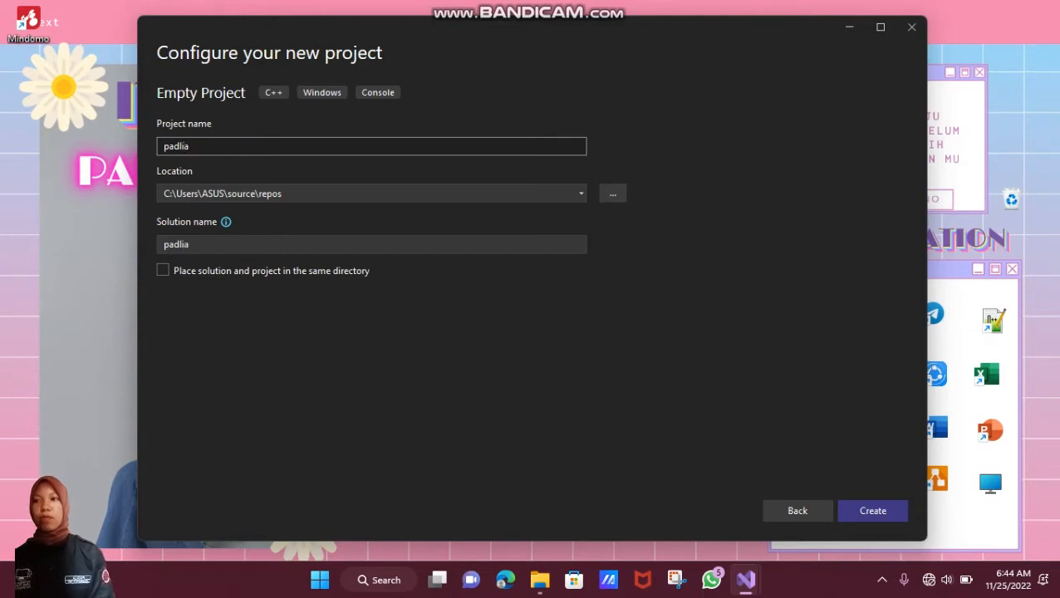
pyautogui.press('XF86MonBrightnessUp')
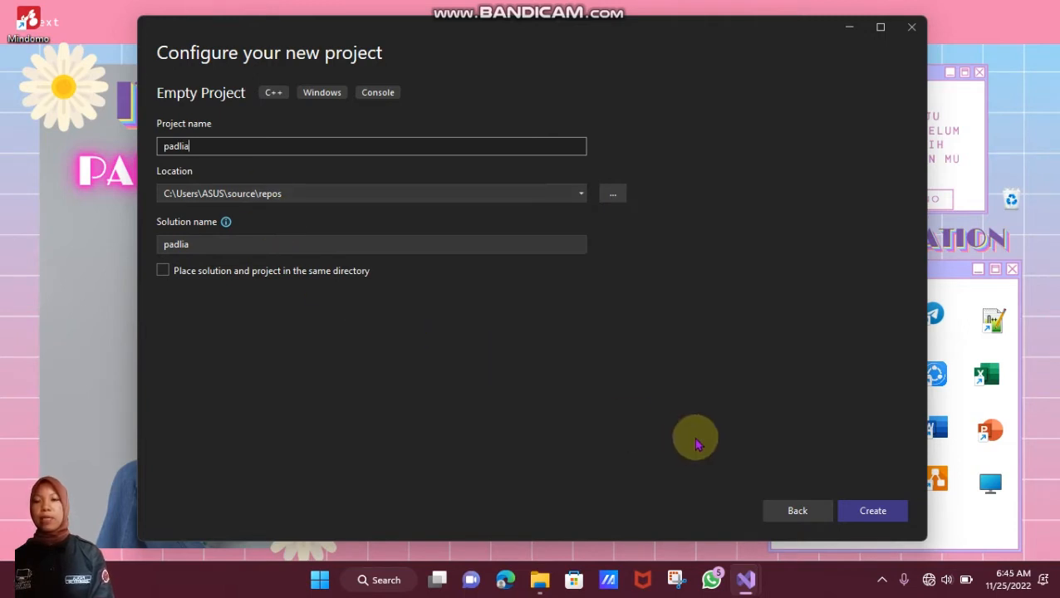
pyautogui.click(874, 511)
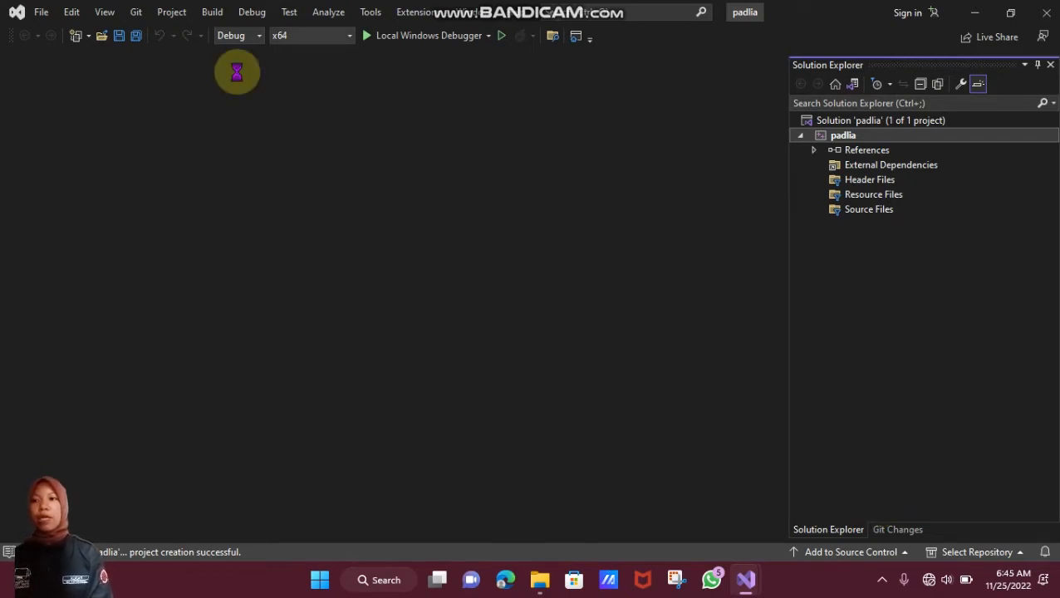
# Set the solution configuration to Release and leave the platform at x64
pyautogui.click(238, 35)
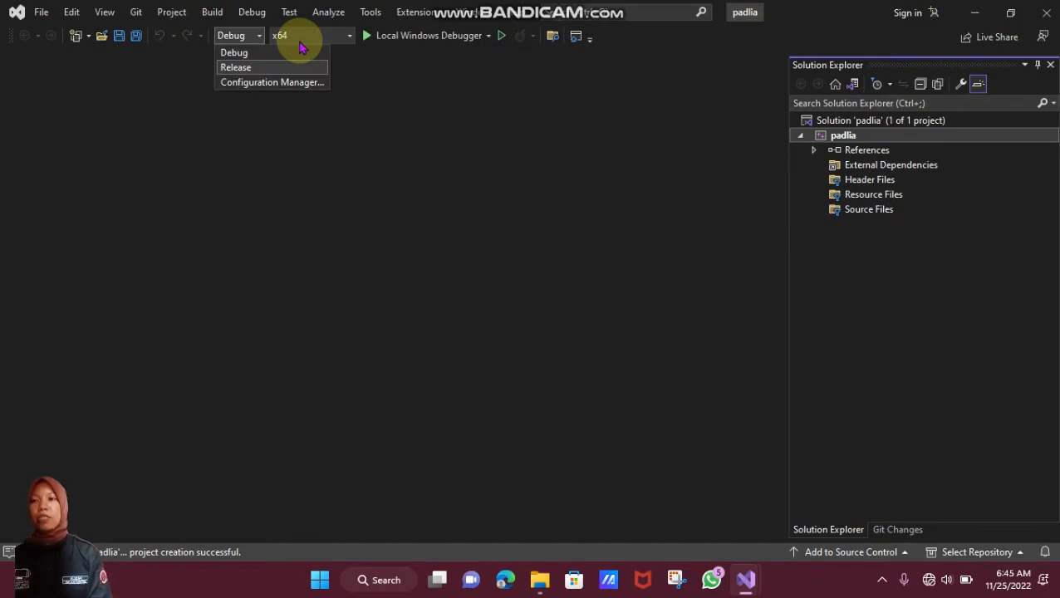
pyautogui.click(285, 55)
pyautogui.click(307, 35)
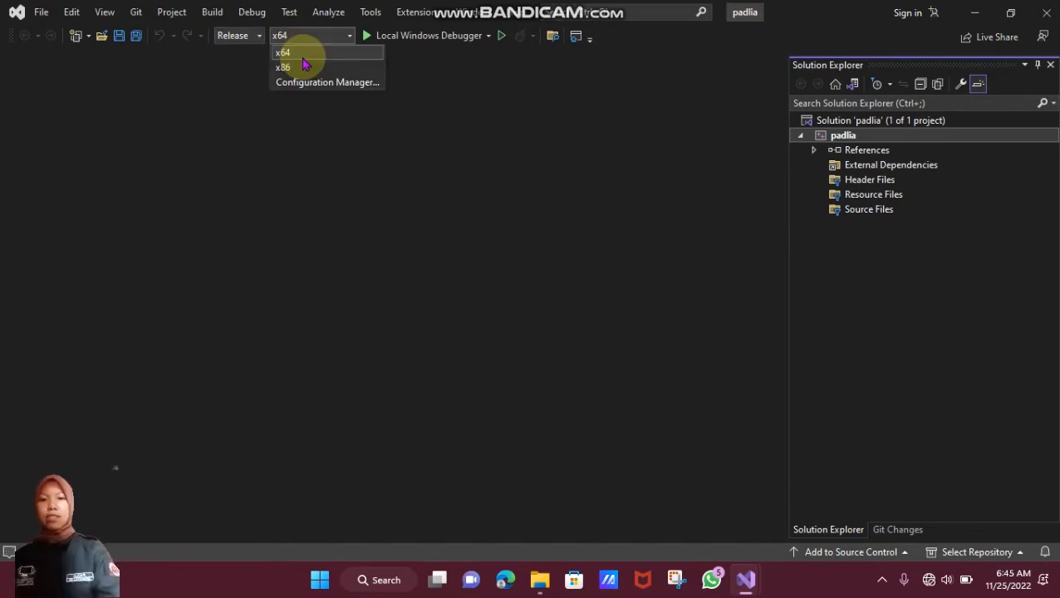
pyautogui.click(384, 119)
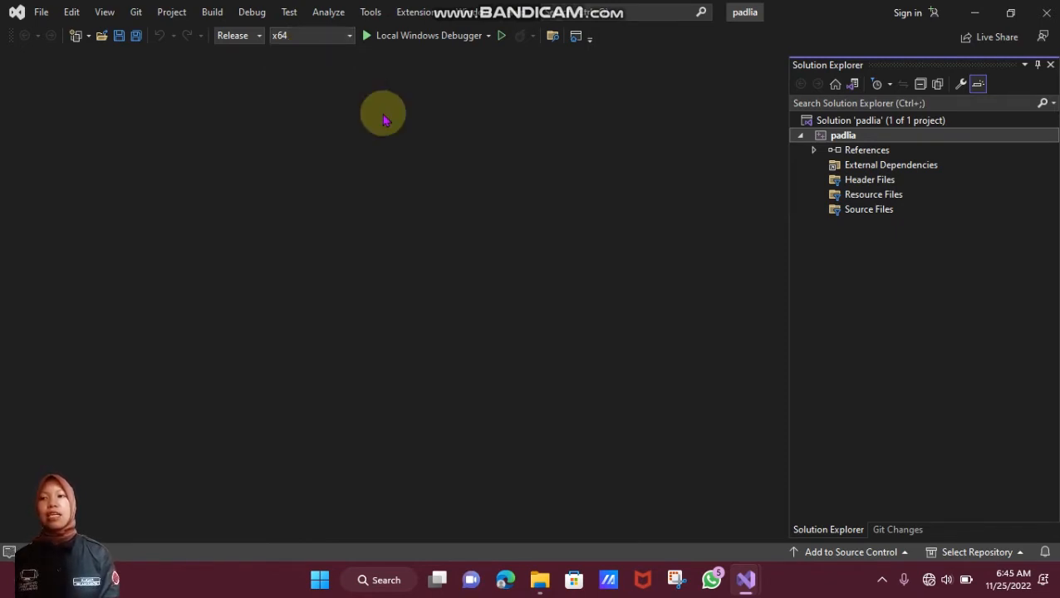
# Open the property pages of the new C++ project
pyautogui.click(181, 14)
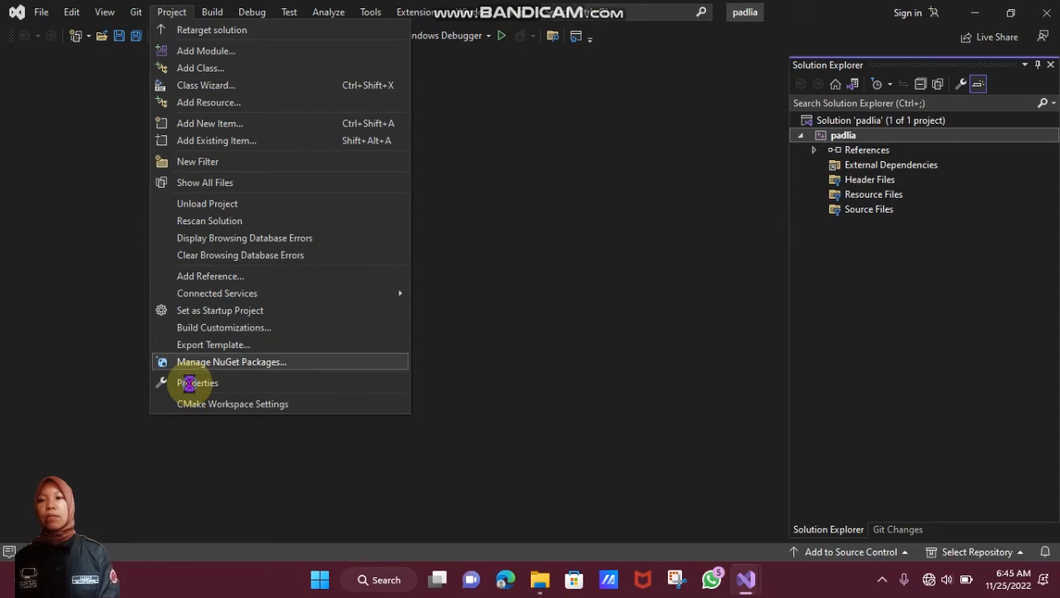
pyautogui.click(188, 383)
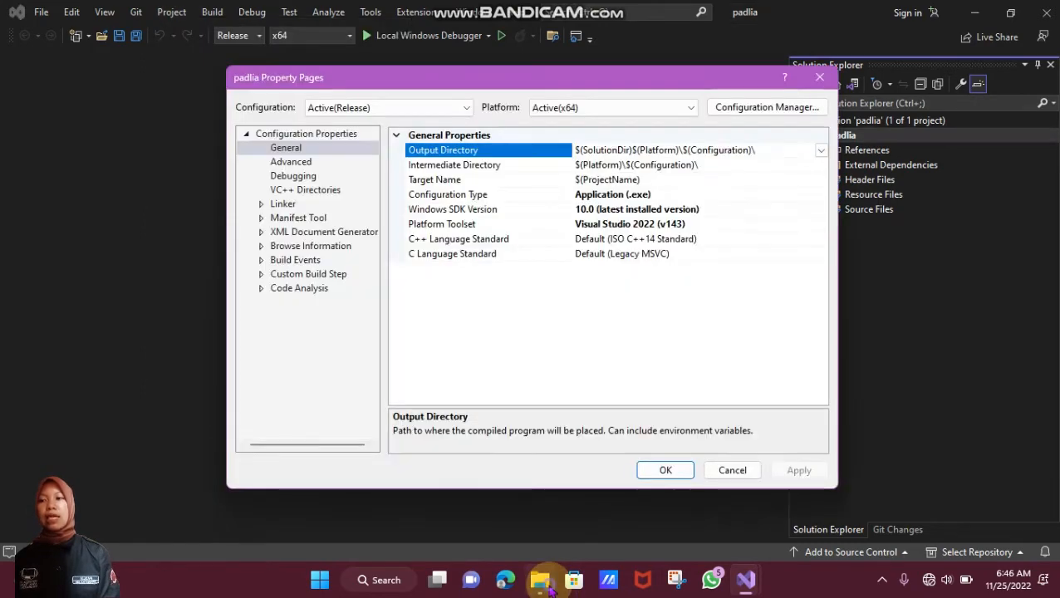
# Switch to File Explorer and open the new project's solution folder under C:\Users\ASUS\source\repos
pyautogui.moveTo(546, 581)
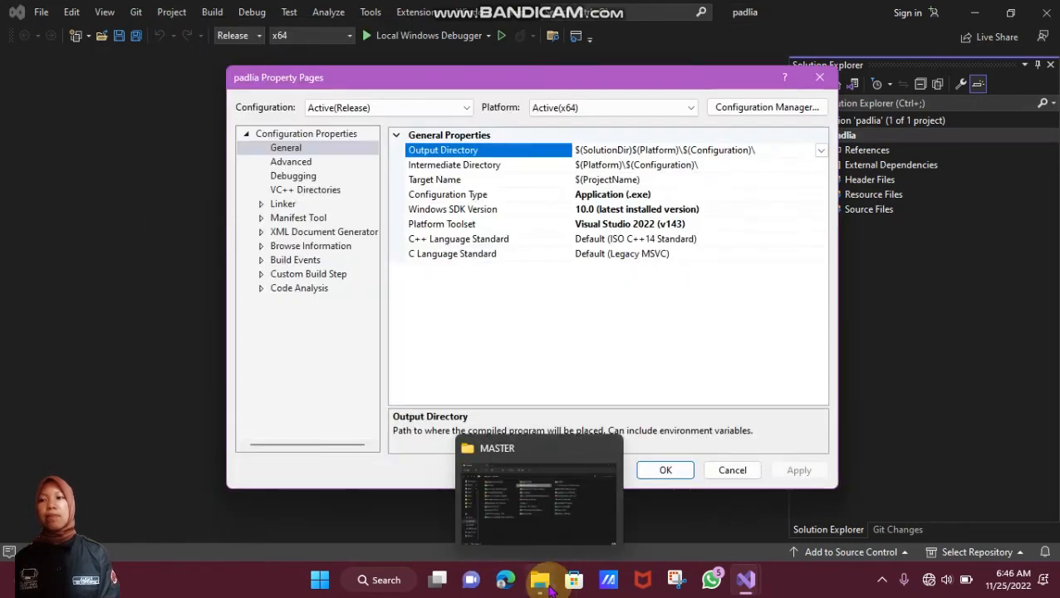
pyautogui.click(497, 509)
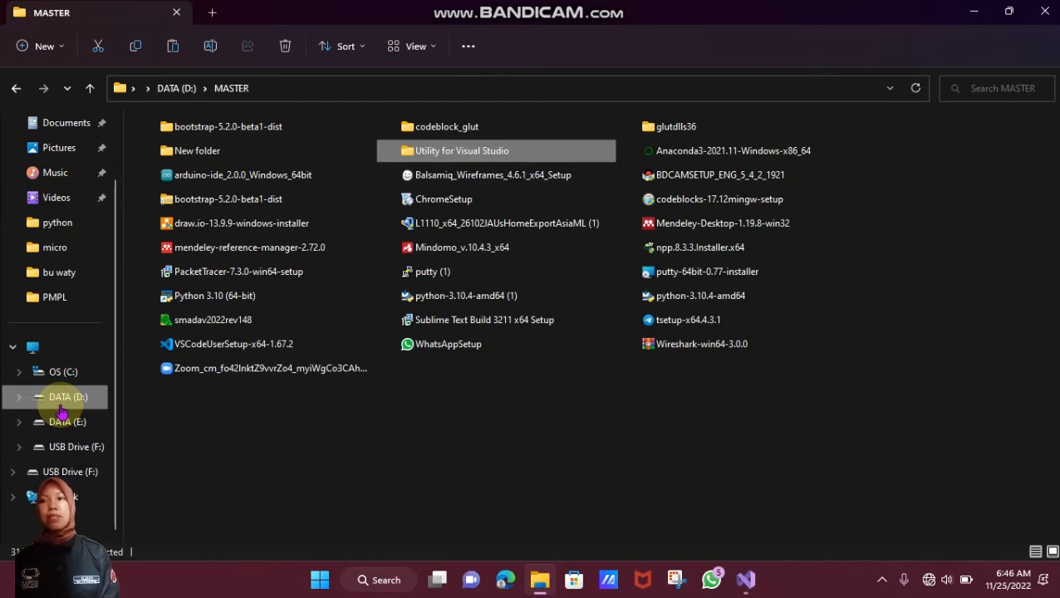
pyautogui.click(54, 375)
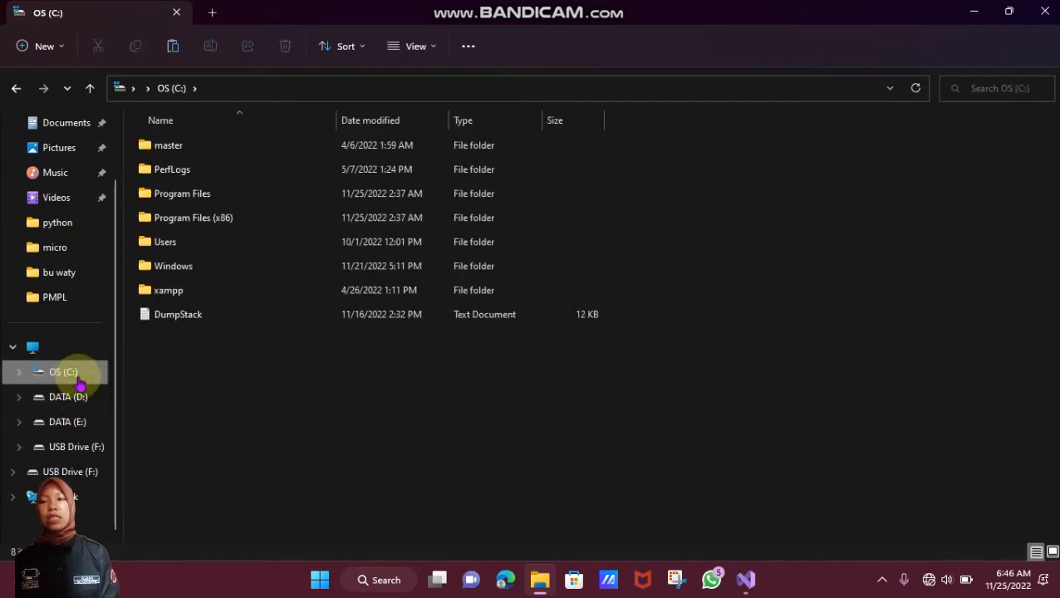
pyautogui.click(184, 247)
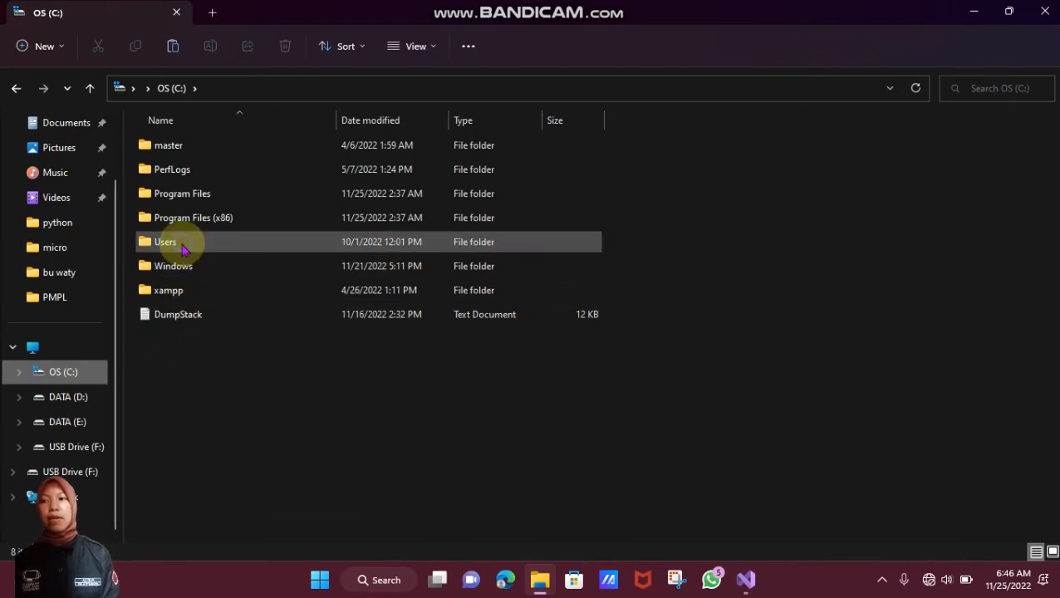
pyautogui.doubleClick(184, 248)
pyautogui.click(181, 154)
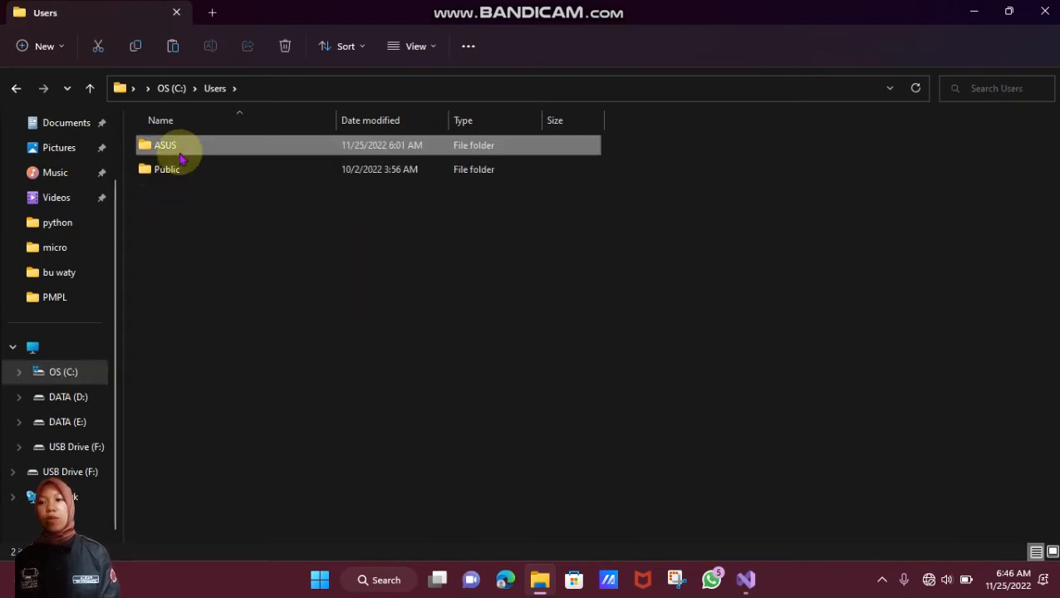
pyautogui.doubleClick(181, 156)
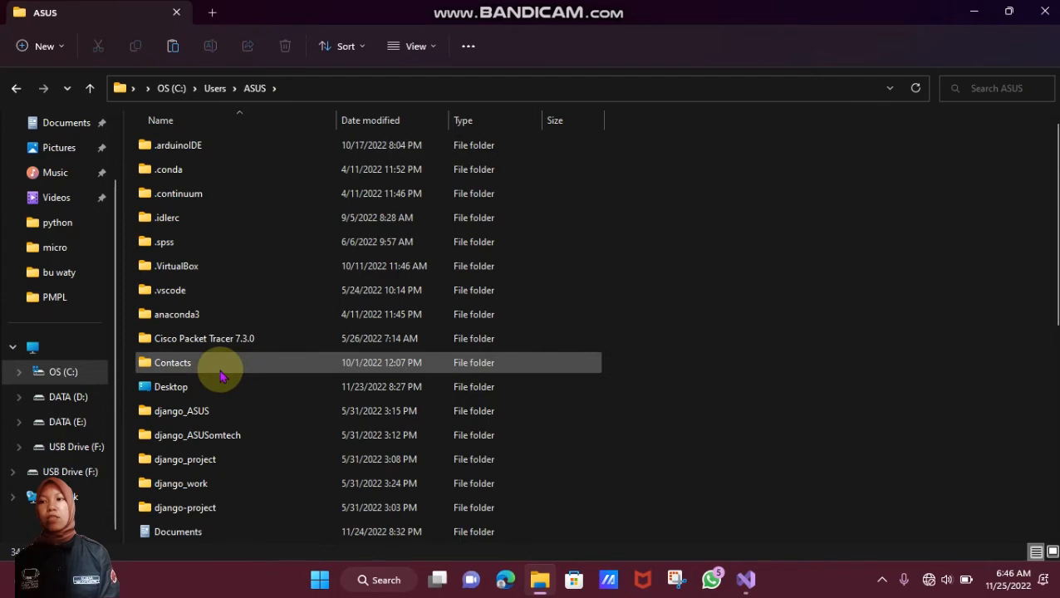
pyautogui.scroll(-6, 220, 375)
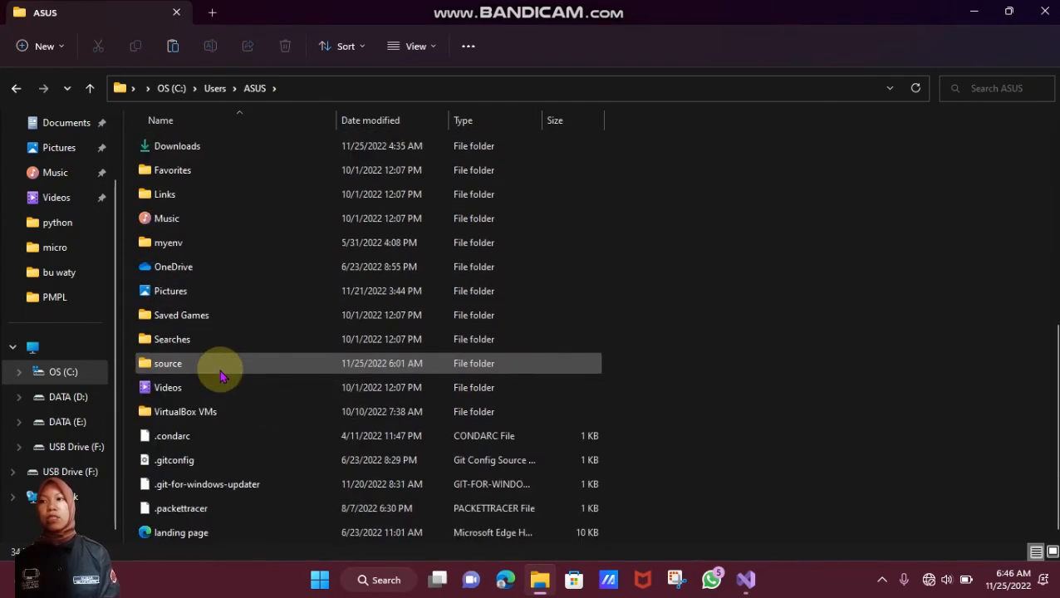
pyautogui.doubleClick(201, 370)
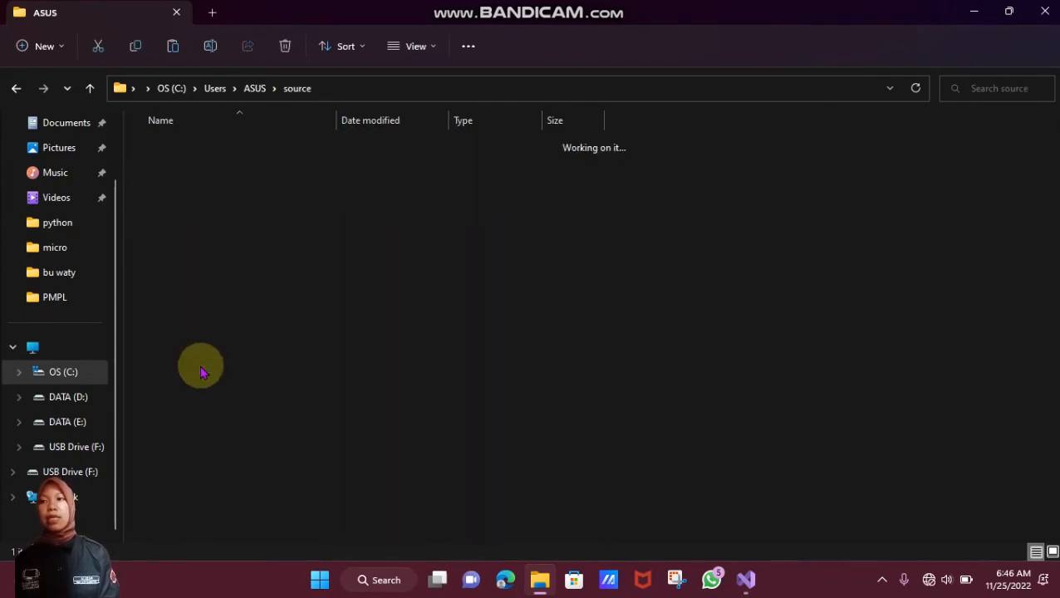
pyautogui.doubleClick(196, 148)
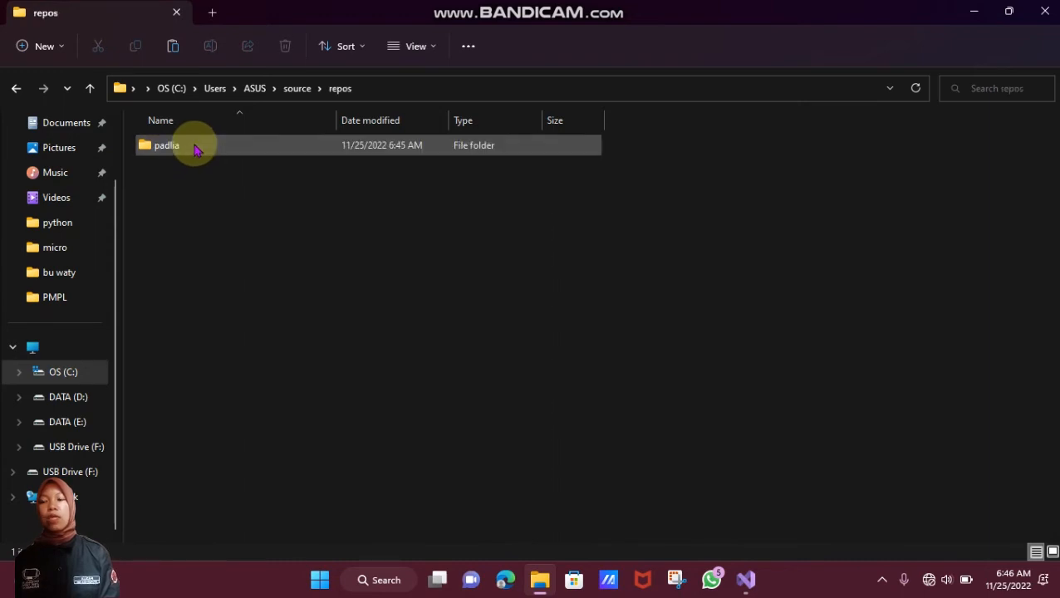
pyautogui.doubleClick(196, 148)
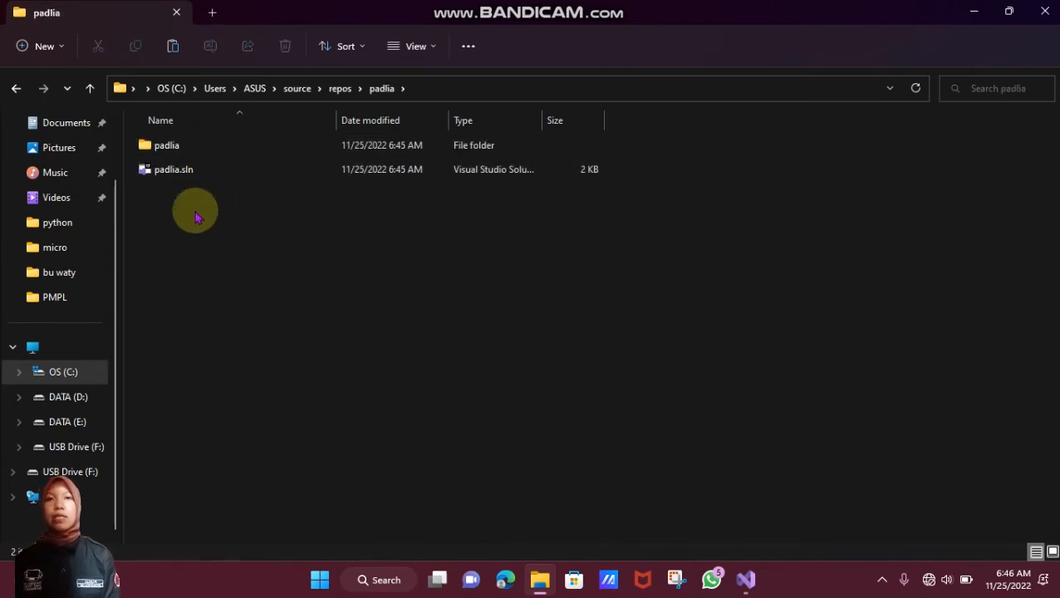
# Snap the solution folder window to the left half of the screen and minimize Visual Studio behind it
pyautogui.click(1005, 14)
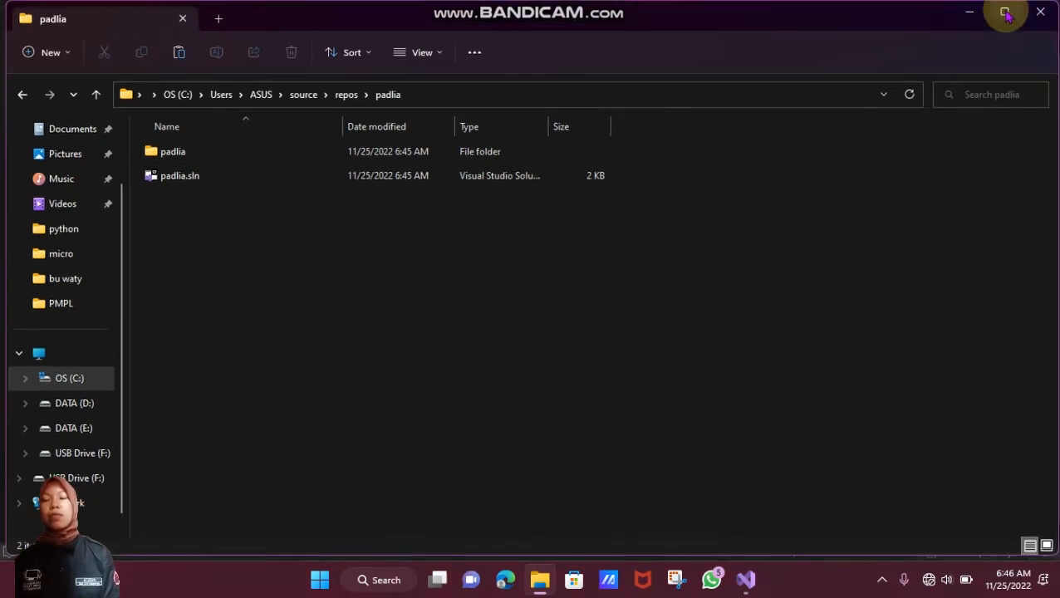
pyautogui.moveTo(1002, 12)
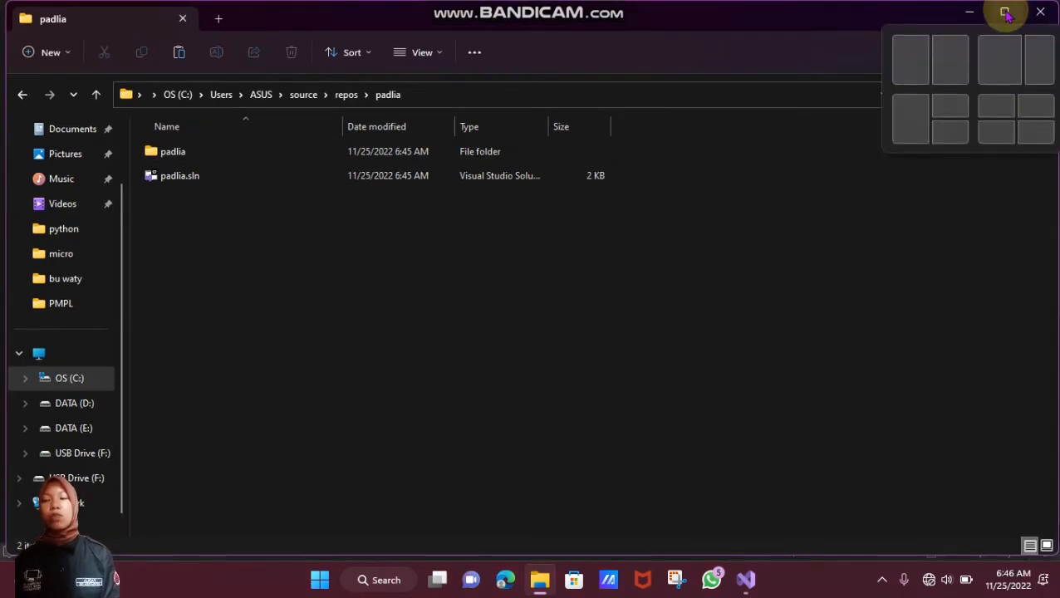
pyautogui.click(929, 58)
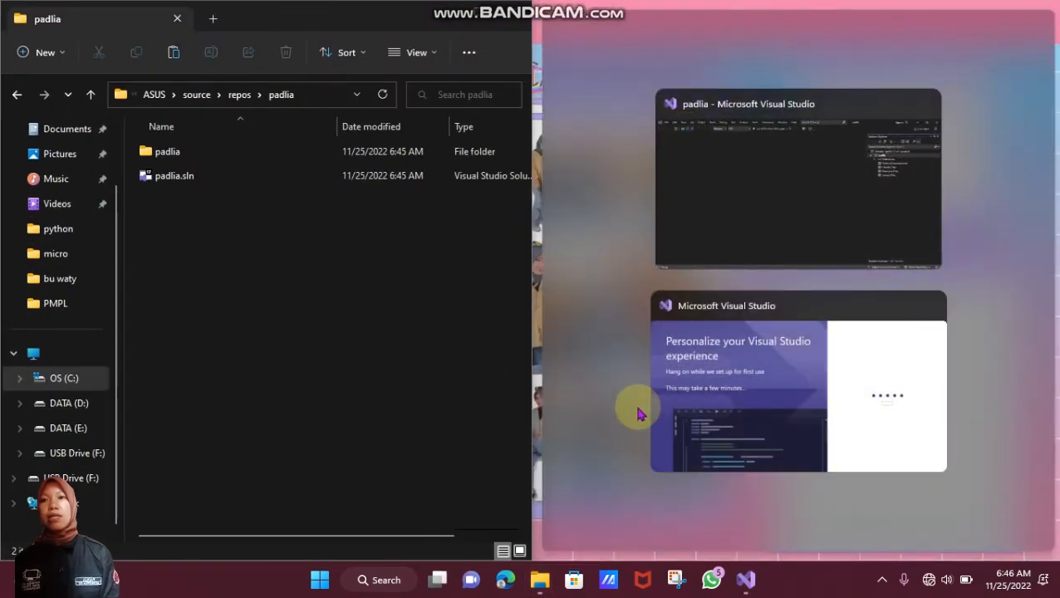
pyautogui.click(538, 584)
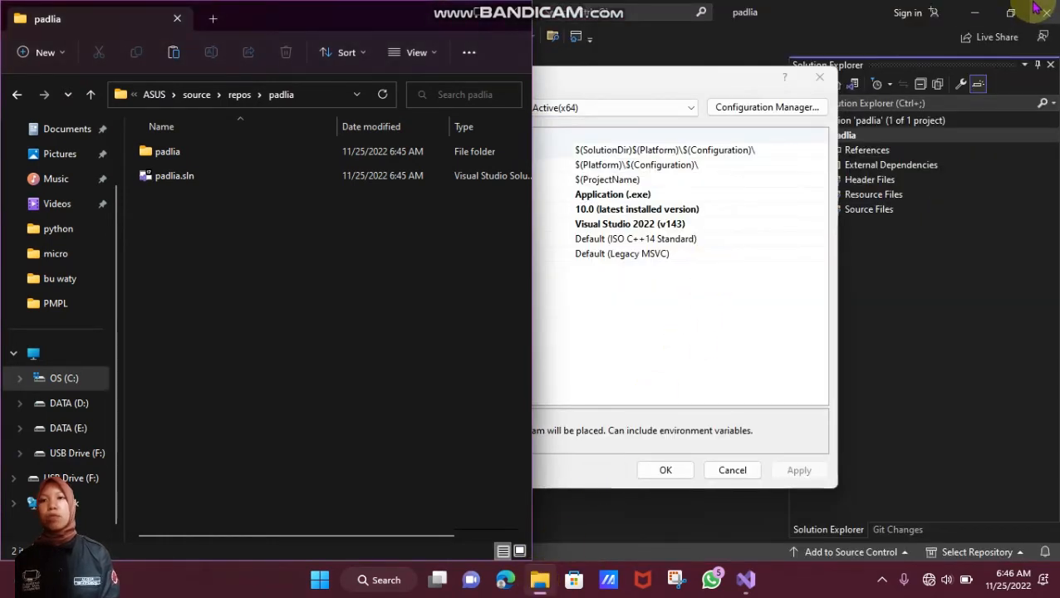
pyautogui.click(446, 18)
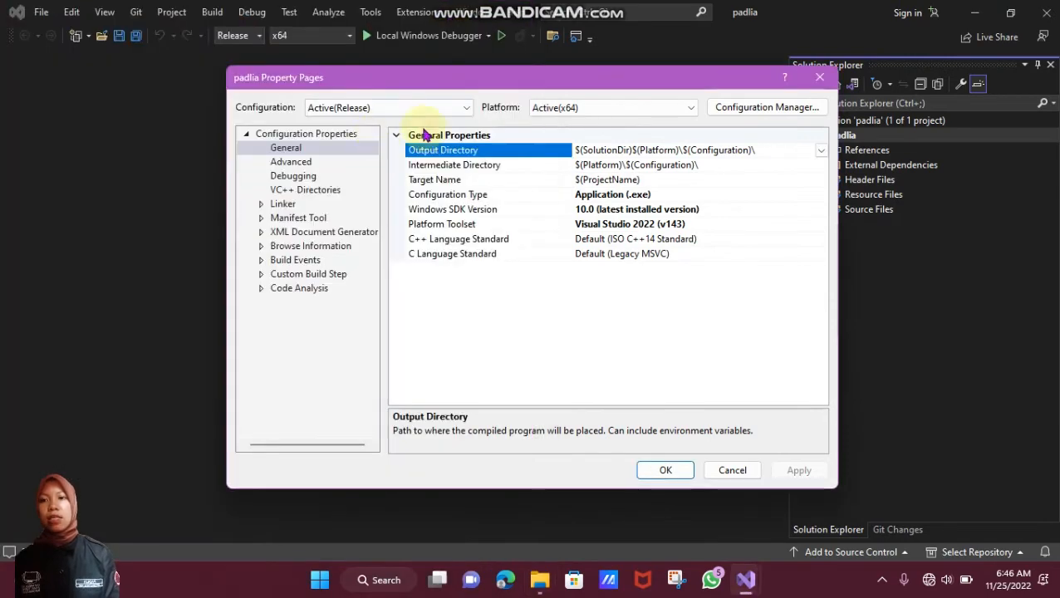
pyautogui.click(974, 13)
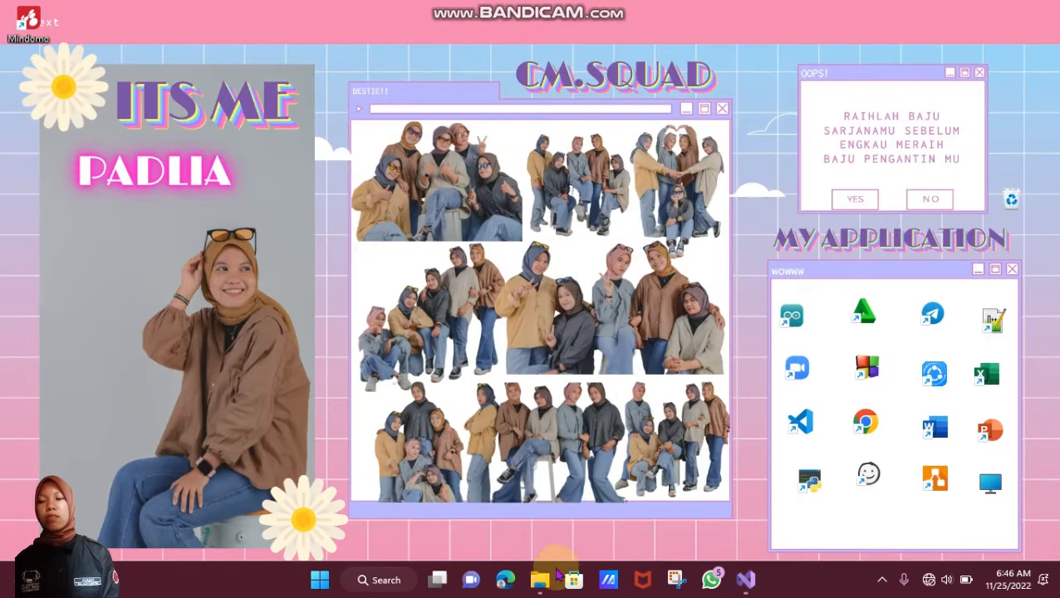
pyautogui.click(540, 580)
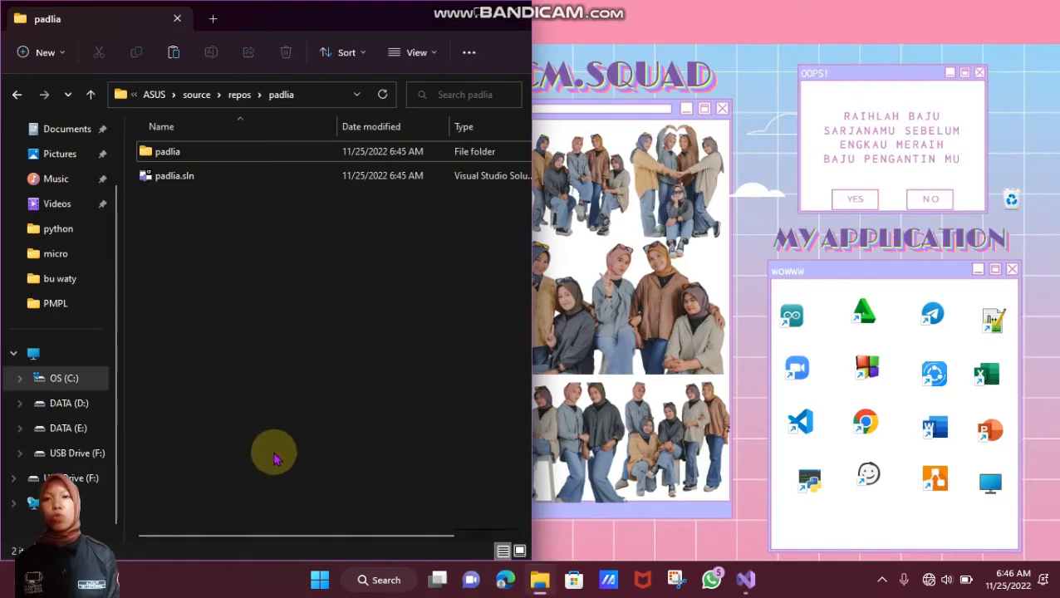
# Open a second File Explorer window and snap it to the right half, beside the solution folder
pyautogui.click(371, 581)
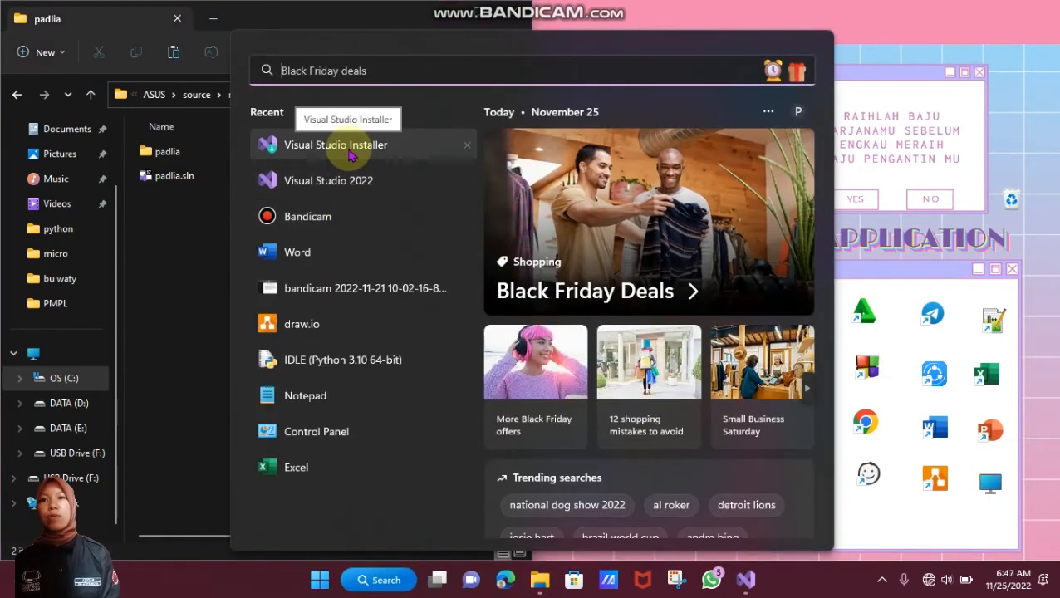
pyautogui.write('fi')
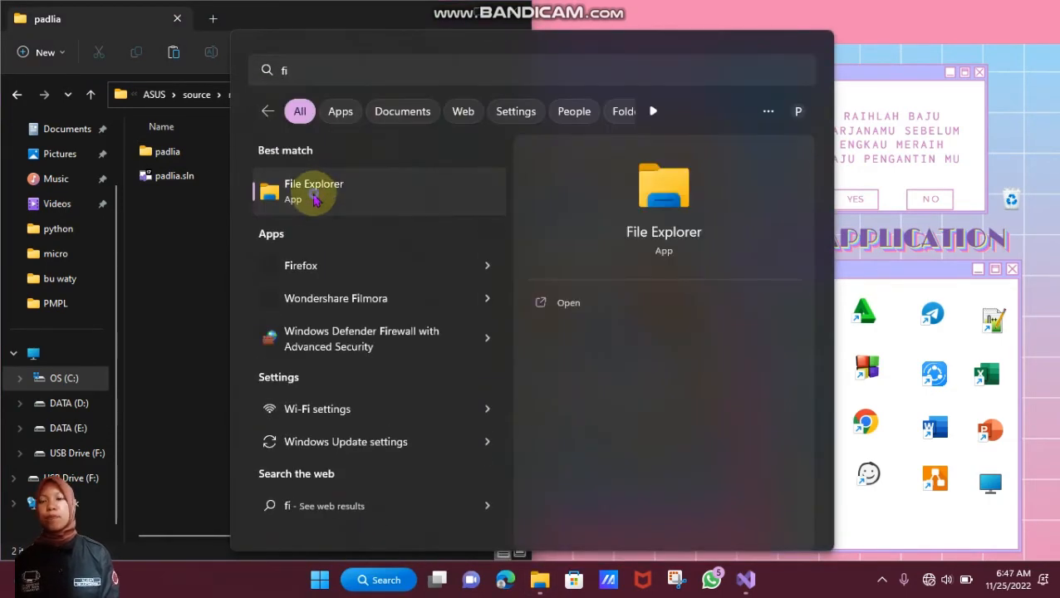
pyautogui.click(314, 195)
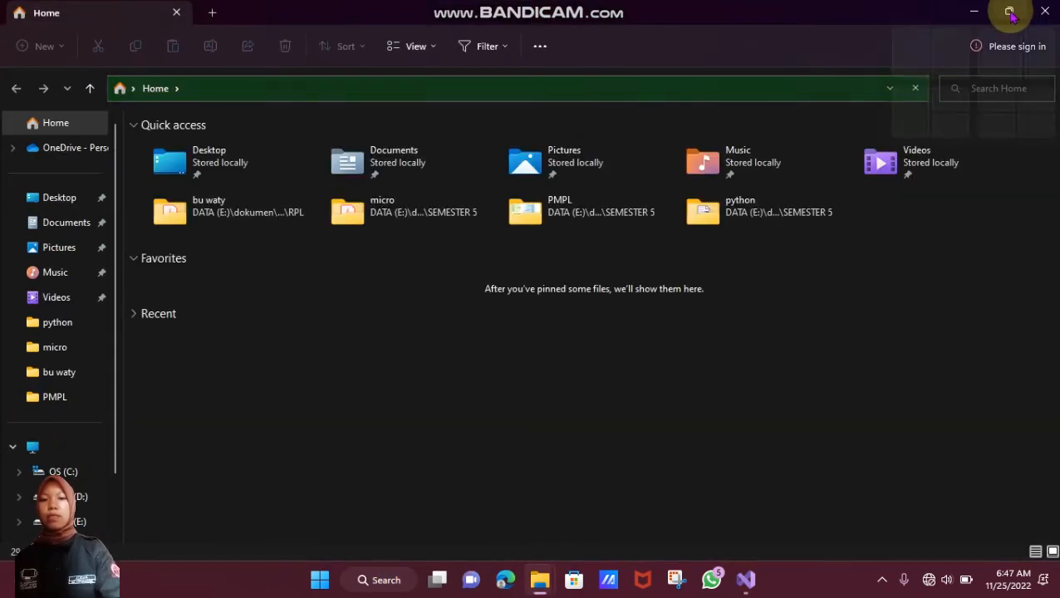
pyautogui.click(1008, 11)
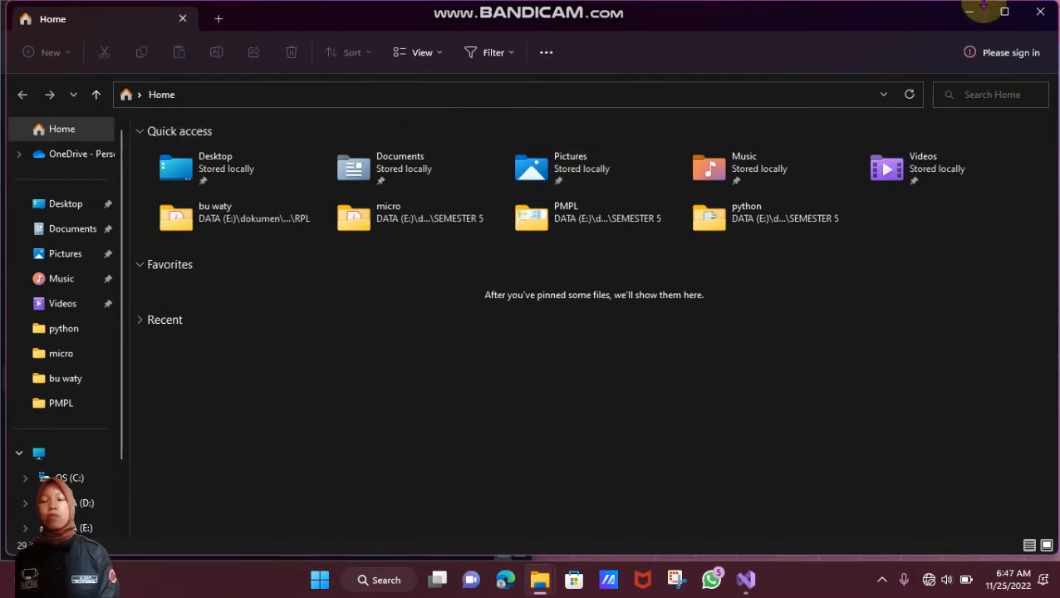
pyautogui.moveTo(1008, 15)
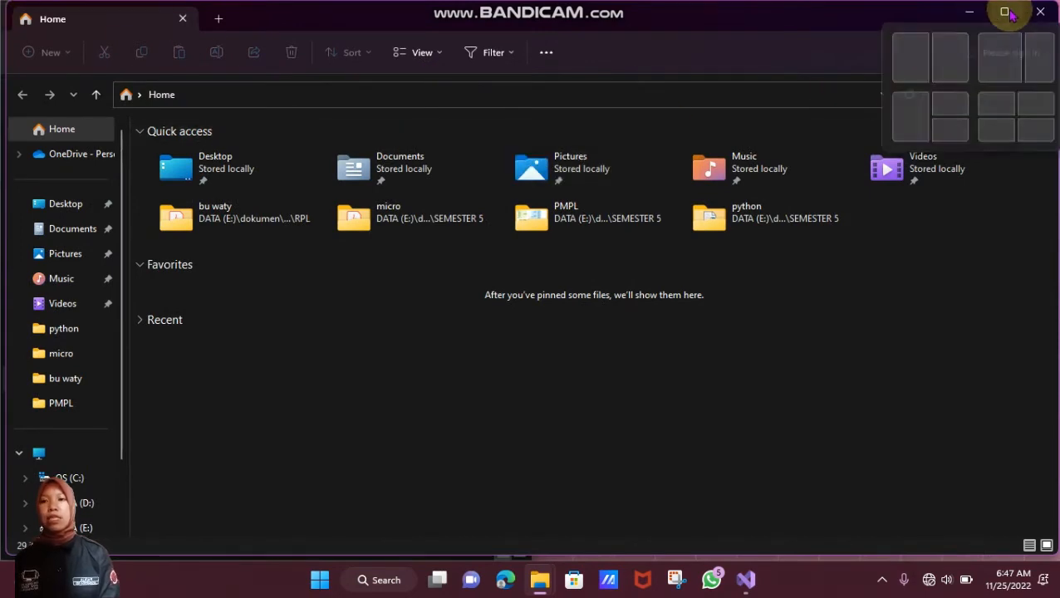
pyautogui.click(950, 59)
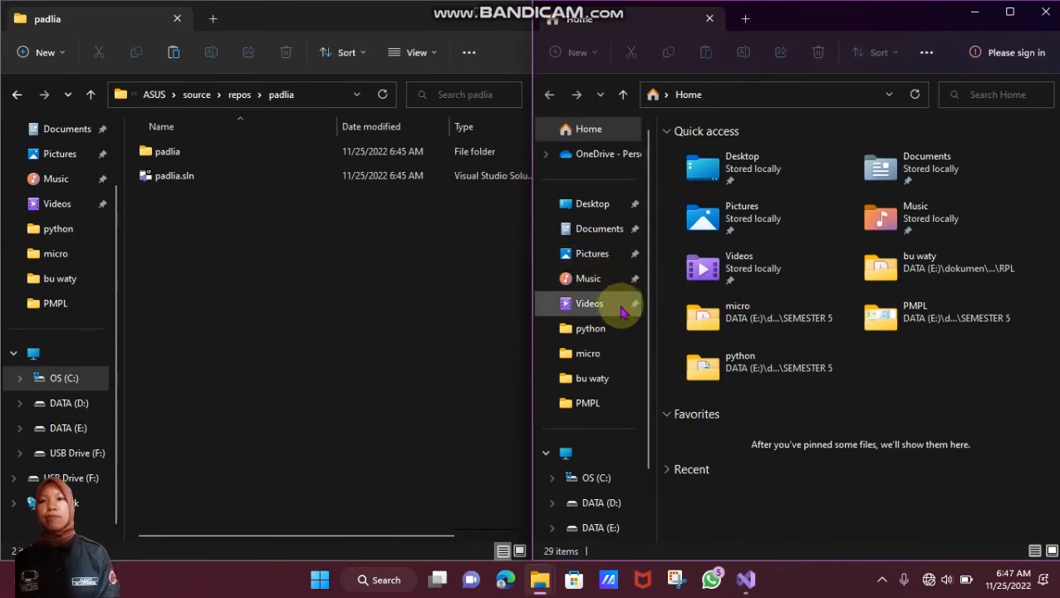
# In the second File Explorer window, open the inner Utility for Visual Studio folder inside D:\MASTER\Utility for Visual Studio
pyautogui.click(593, 509)
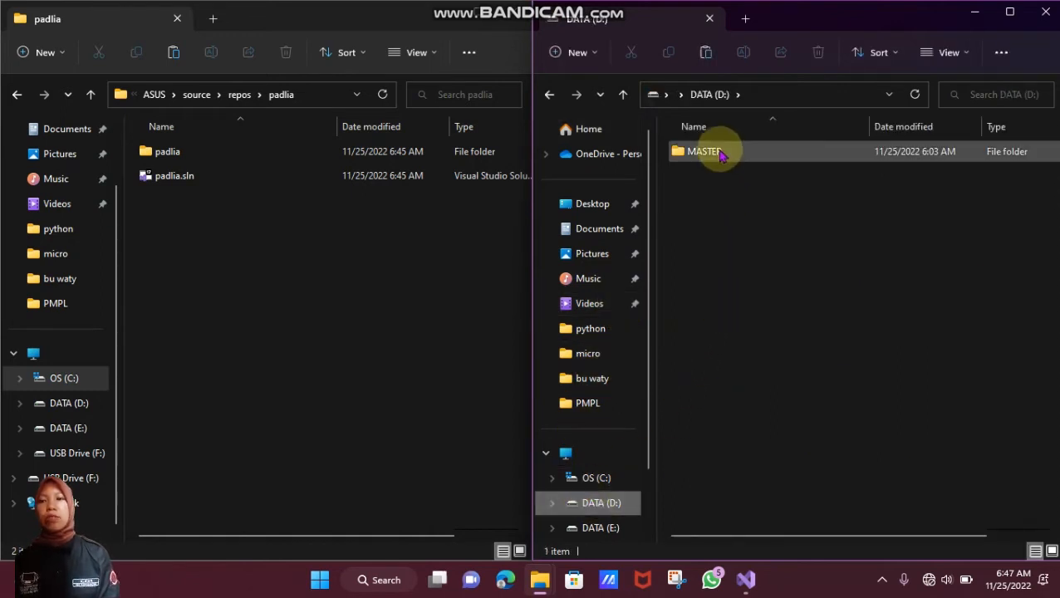
pyautogui.doubleClick(719, 154)
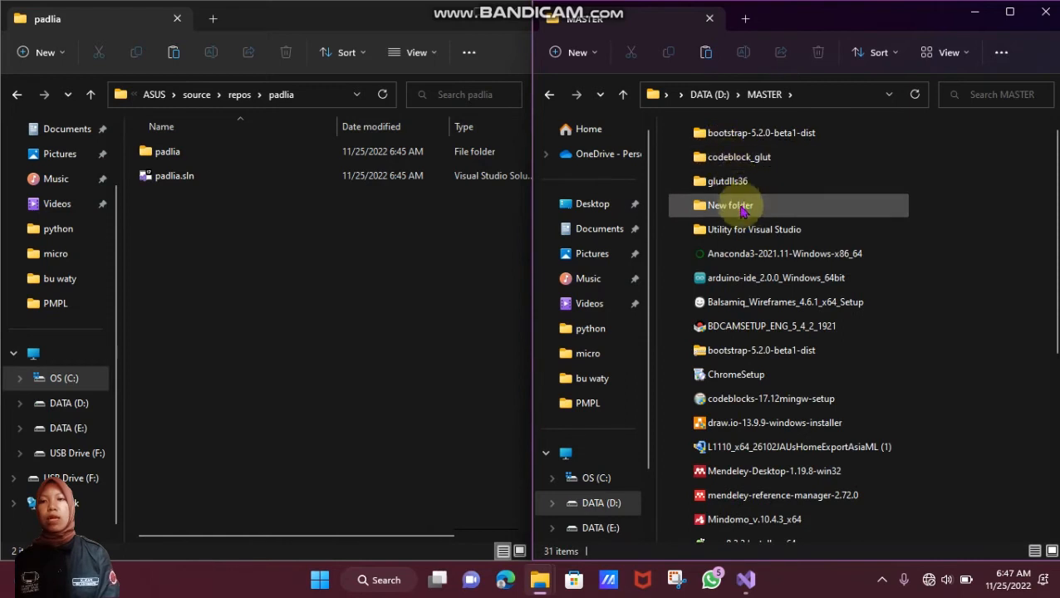
pyautogui.doubleClick(743, 236)
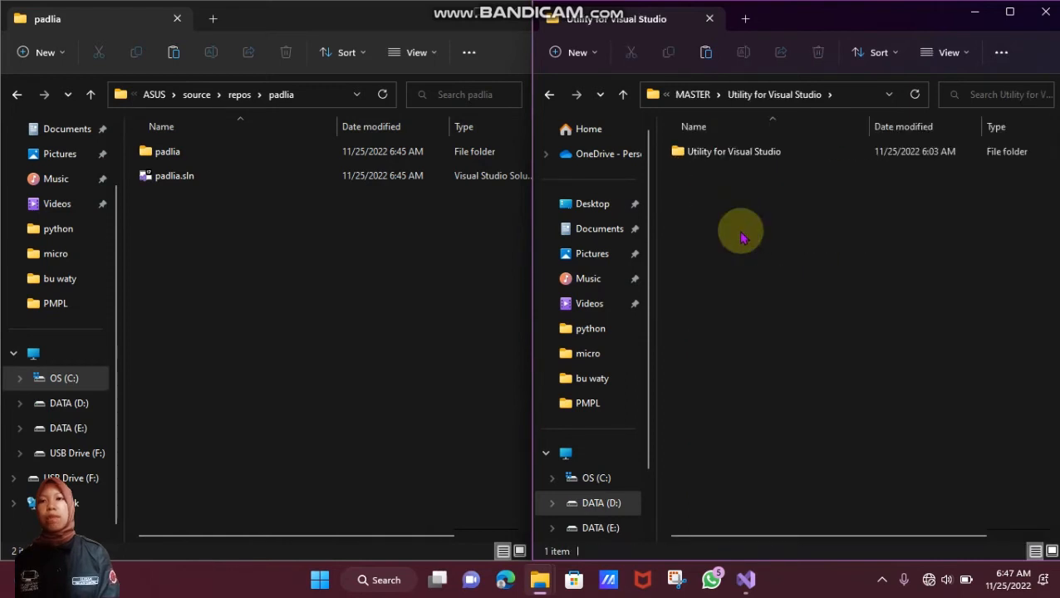
pyautogui.doubleClick(729, 149)
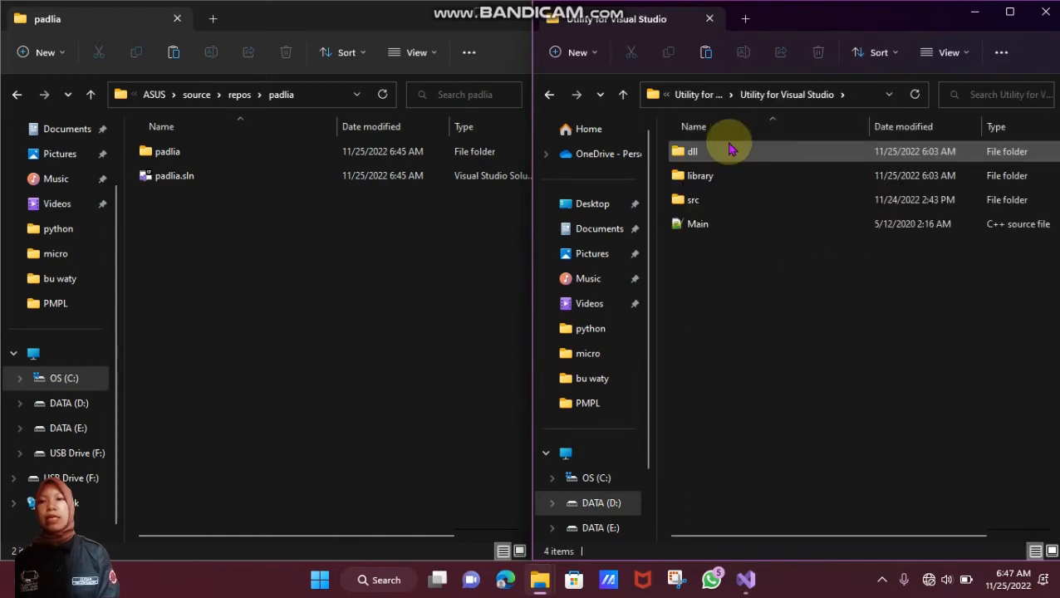
# Copy the library folder from Utility for Visual Studio into the project's solution folder
pyautogui.click(686, 180)
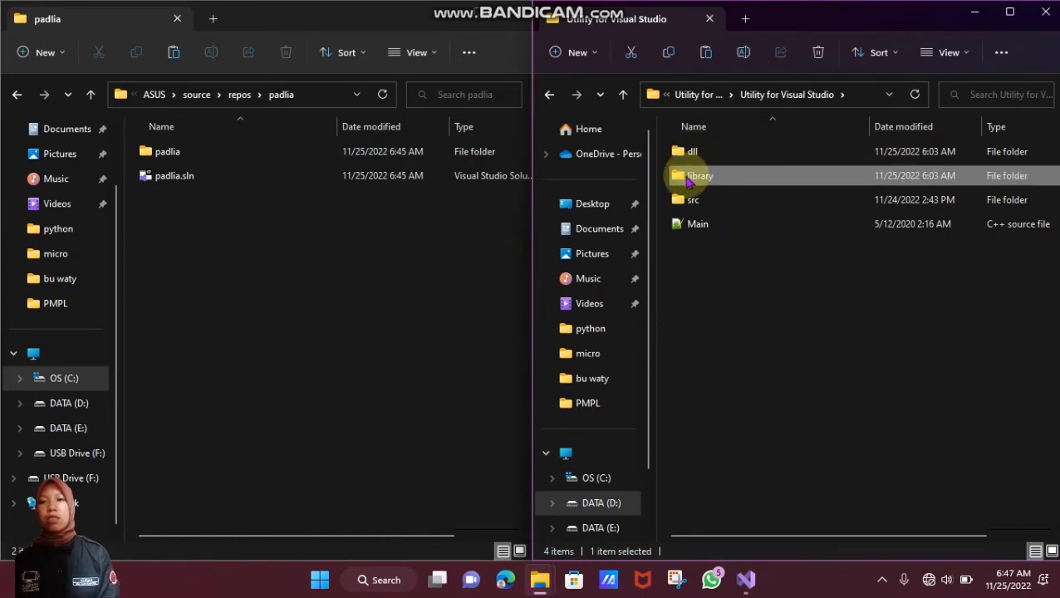
pyautogui.rightClick(687, 182)
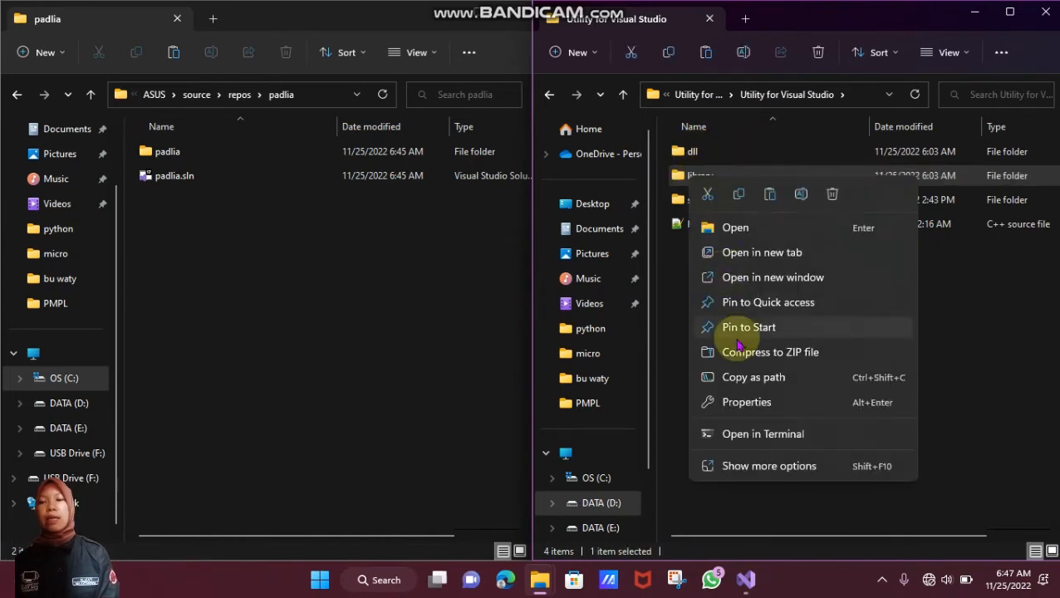
pyautogui.click(742, 193)
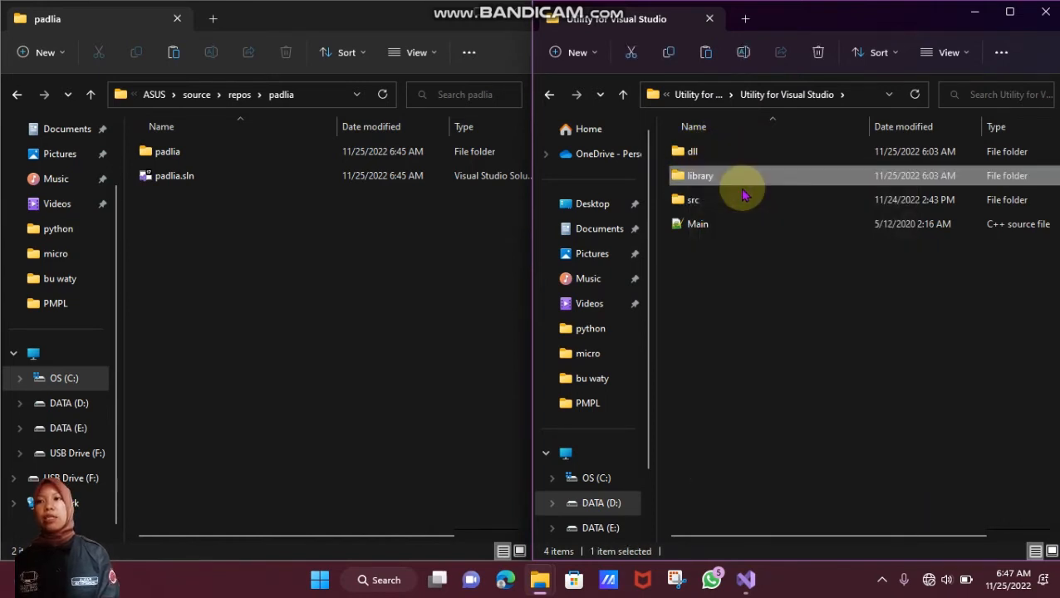
pyautogui.click(186, 221)
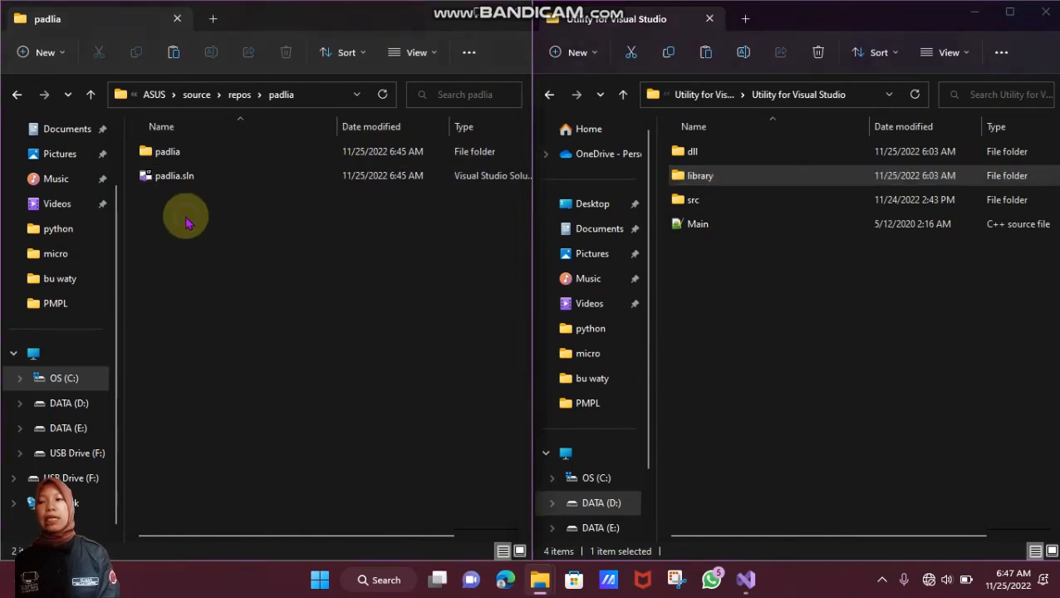
pyautogui.rightClick(186, 220)
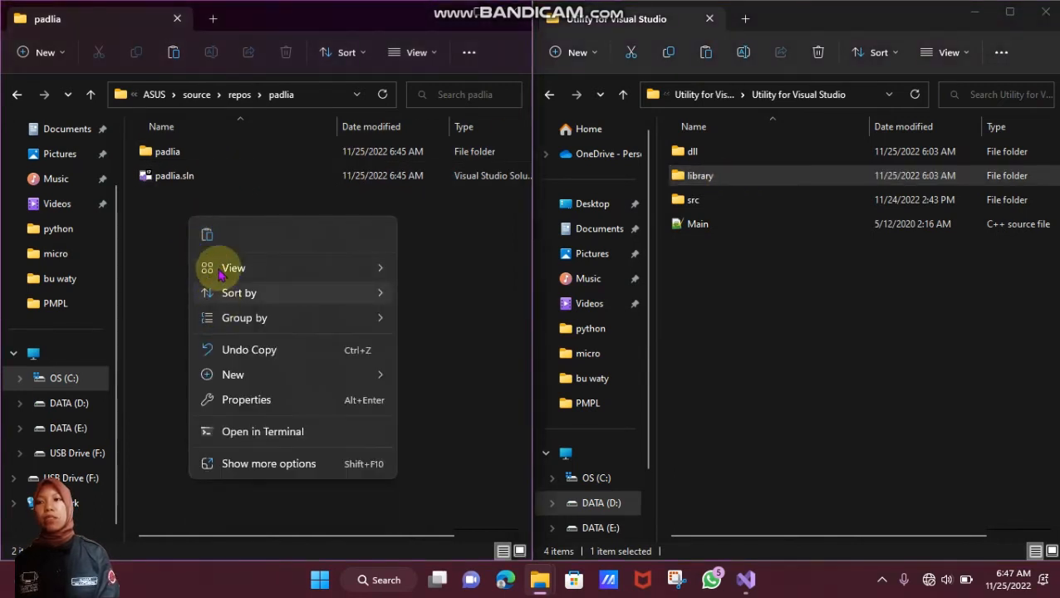
pyautogui.click(205, 237)
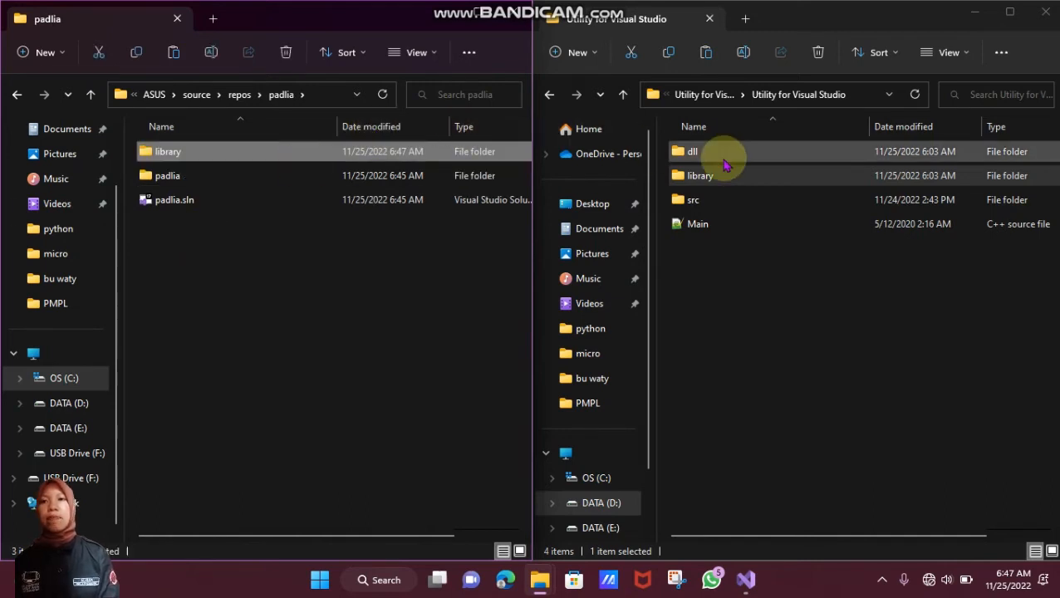
# Copy the include folder from the utility's src folder into the inner project folder of the solution
pyautogui.doubleClick(680, 209)
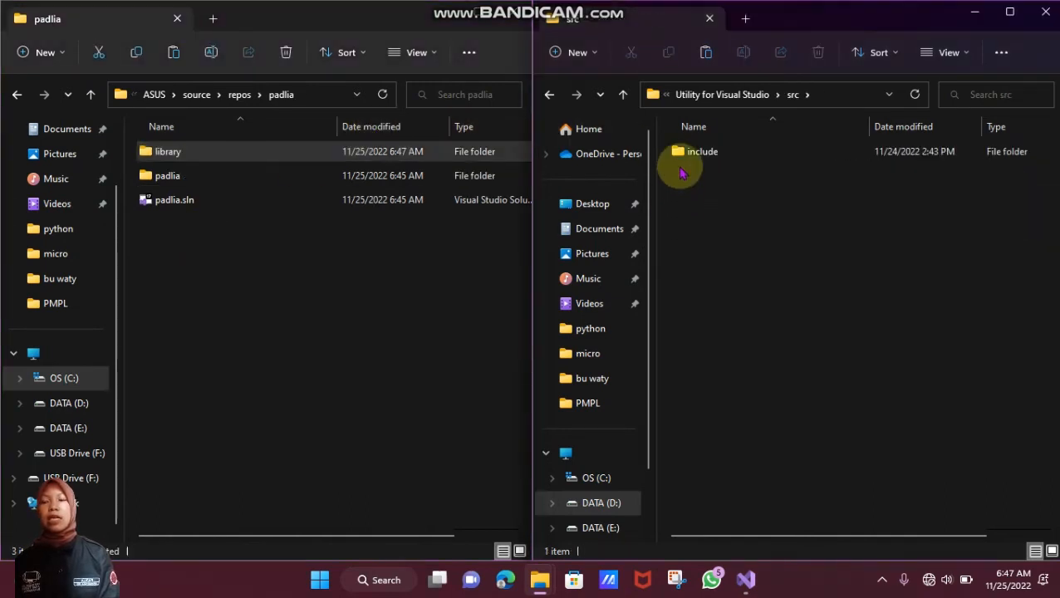
pyautogui.click(694, 157)
pyautogui.rightClick(695, 158)
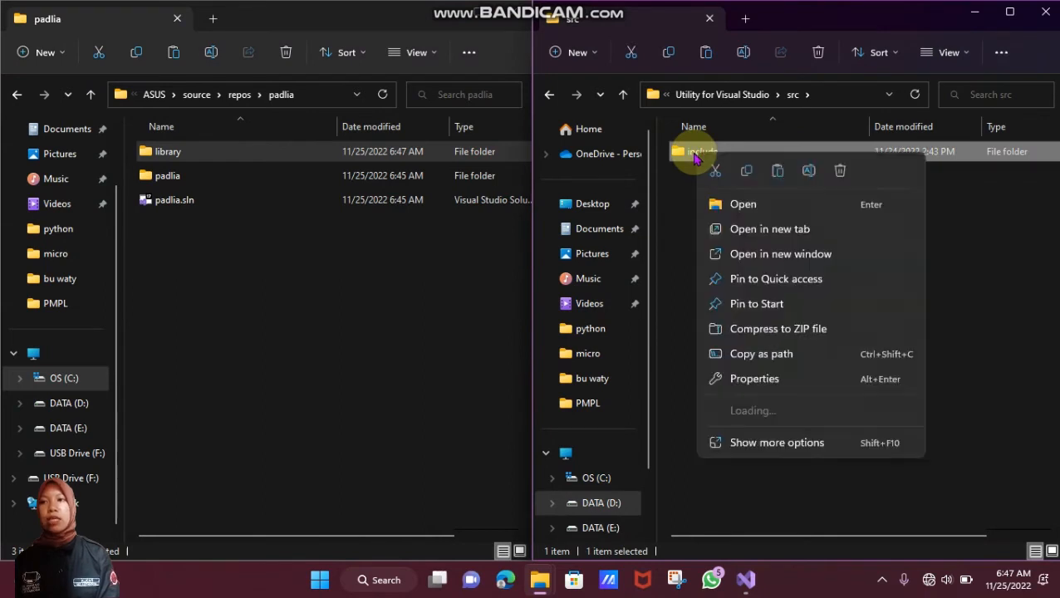
pyautogui.click(747, 172)
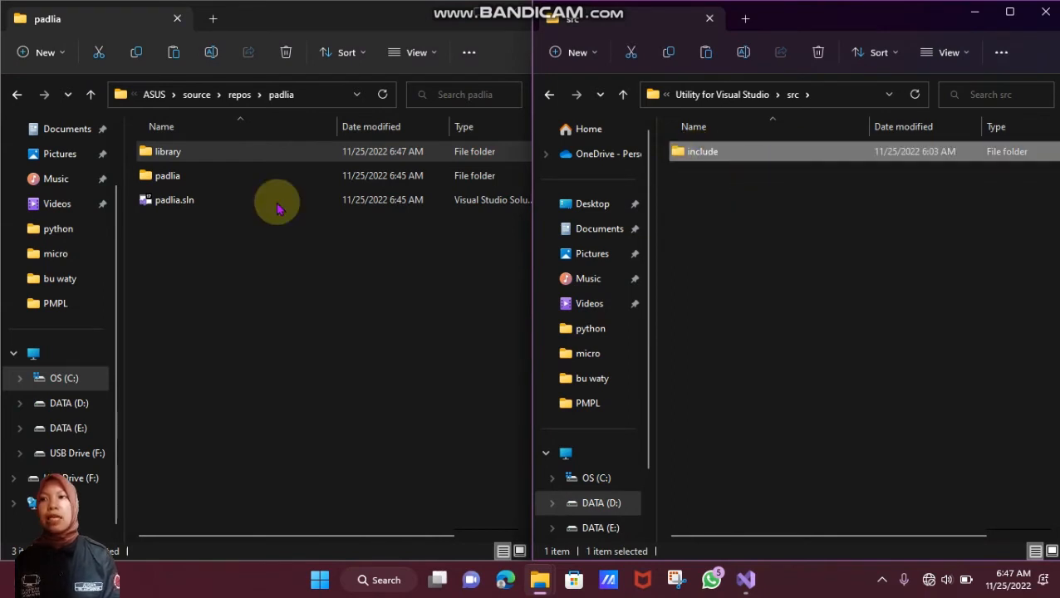
pyautogui.doubleClick(199, 185)
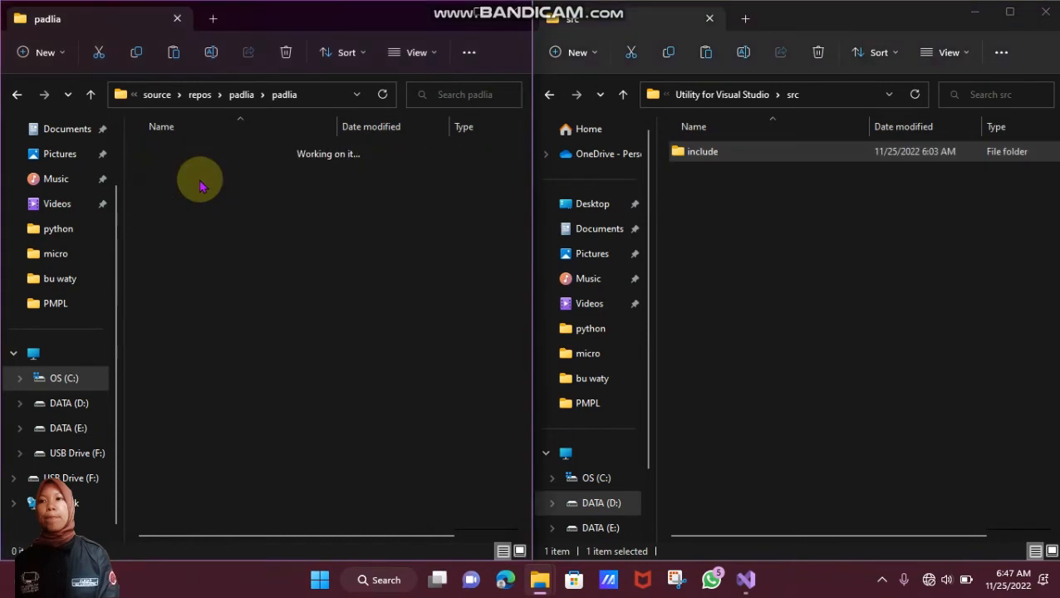
pyautogui.rightClick(214, 287)
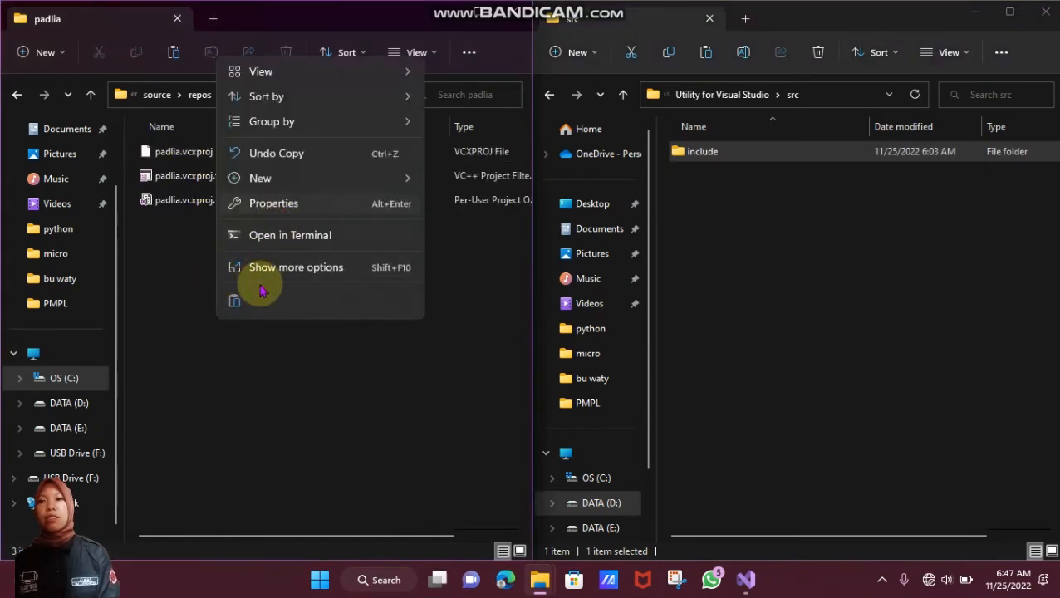
pyautogui.click(233, 304)
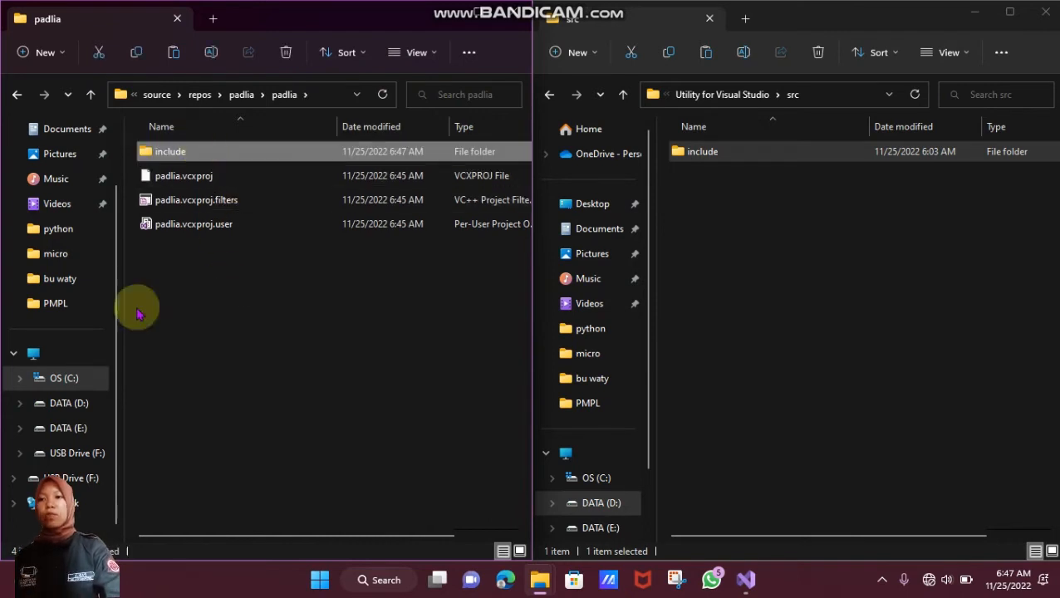
# Open C:\Windows\System32 in the File Explorer window that shows the project folder
pyautogui.click(59, 385)
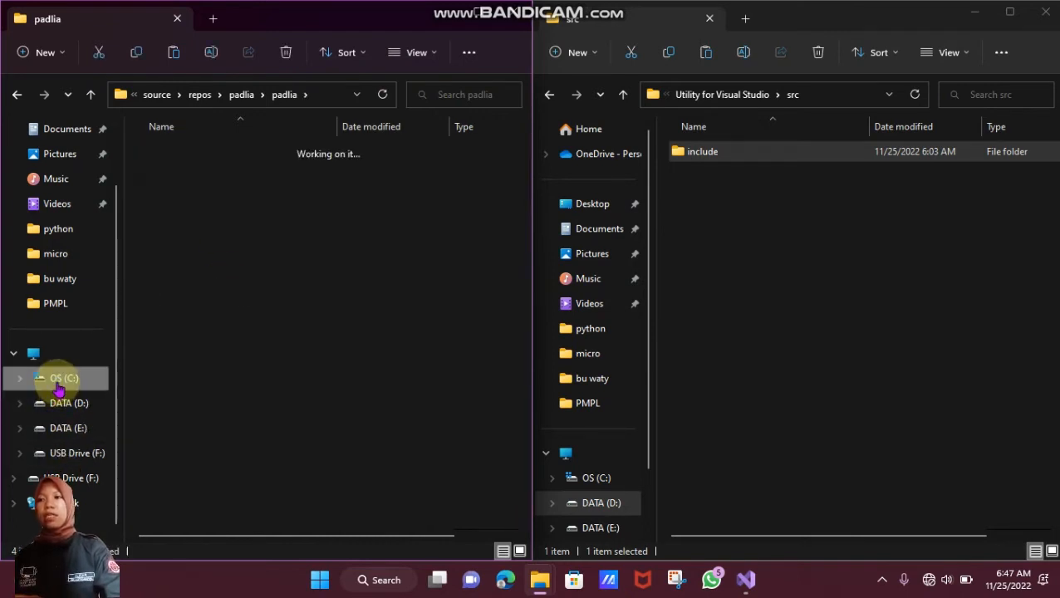
pyautogui.doubleClick(177, 274)
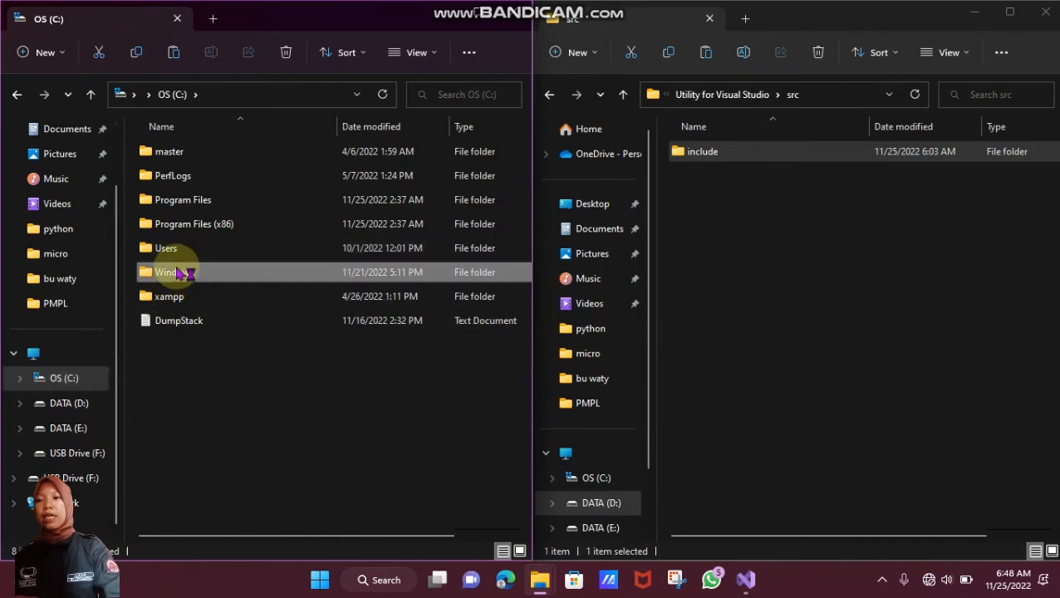
pyautogui.scroll(-12, 232, 415)
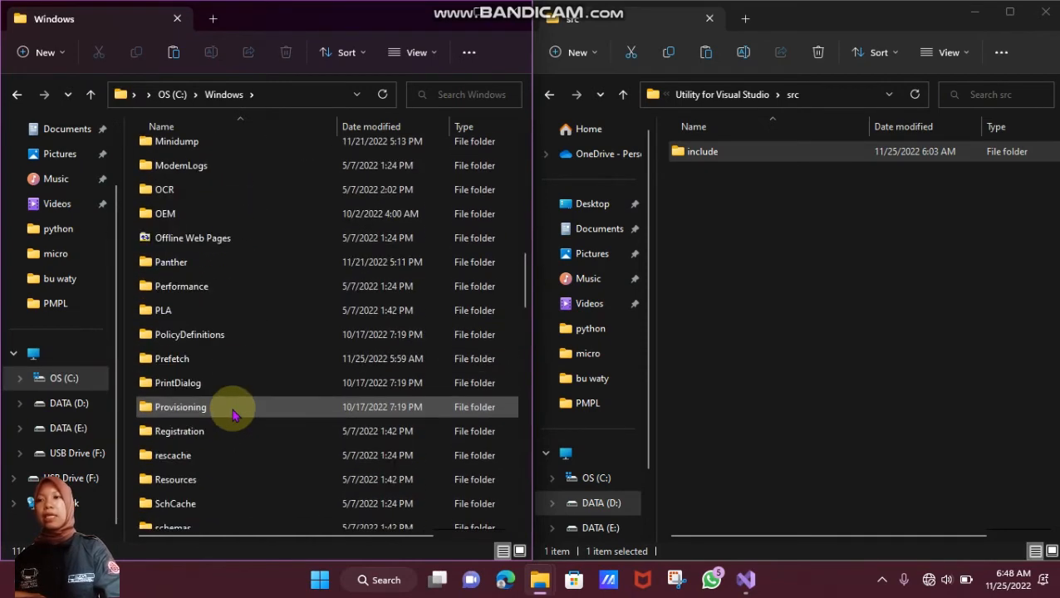
pyautogui.scroll(-6, 233, 415)
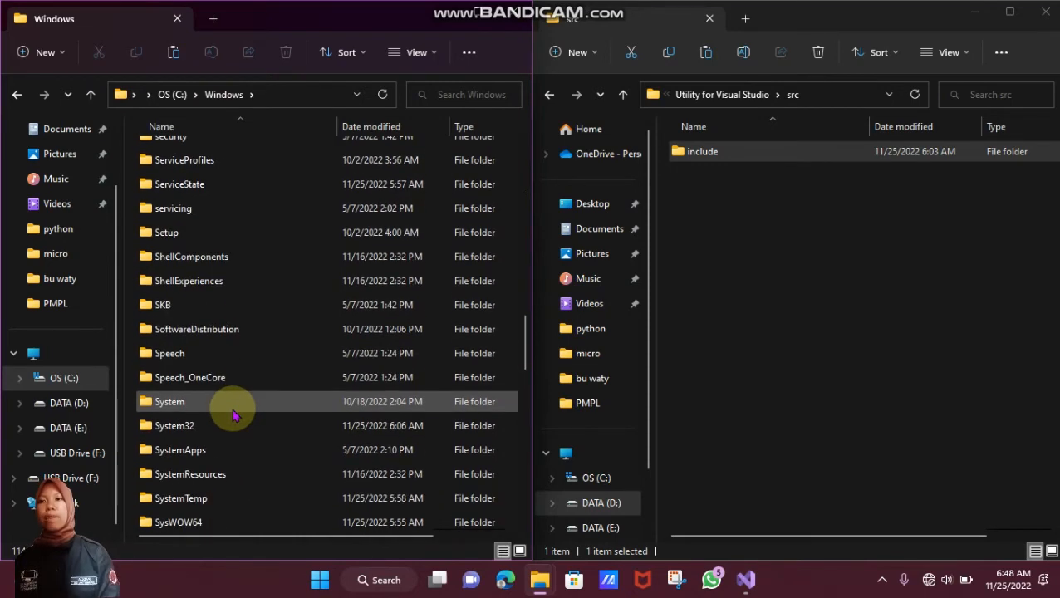
pyautogui.scroll(-1, 233, 415)
pyautogui.doubleClick(195, 320)
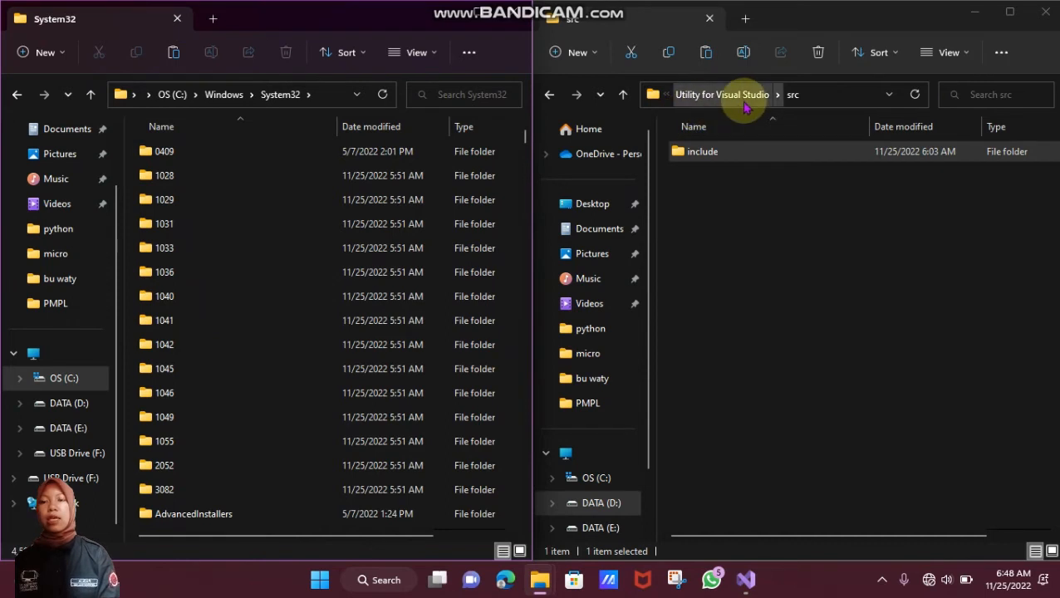
# Copy freeglut.dll and freeglutd.dll from the utility's dll folder into System32, granting administrator permission for all items
pyautogui.click(549, 95)
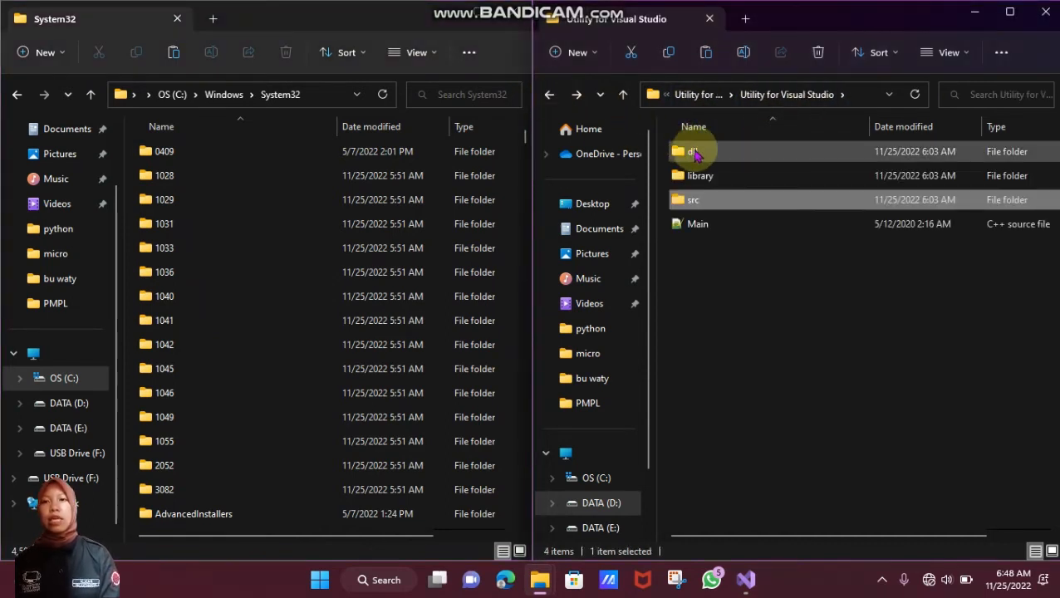
pyautogui.doubleClick(696, 153)
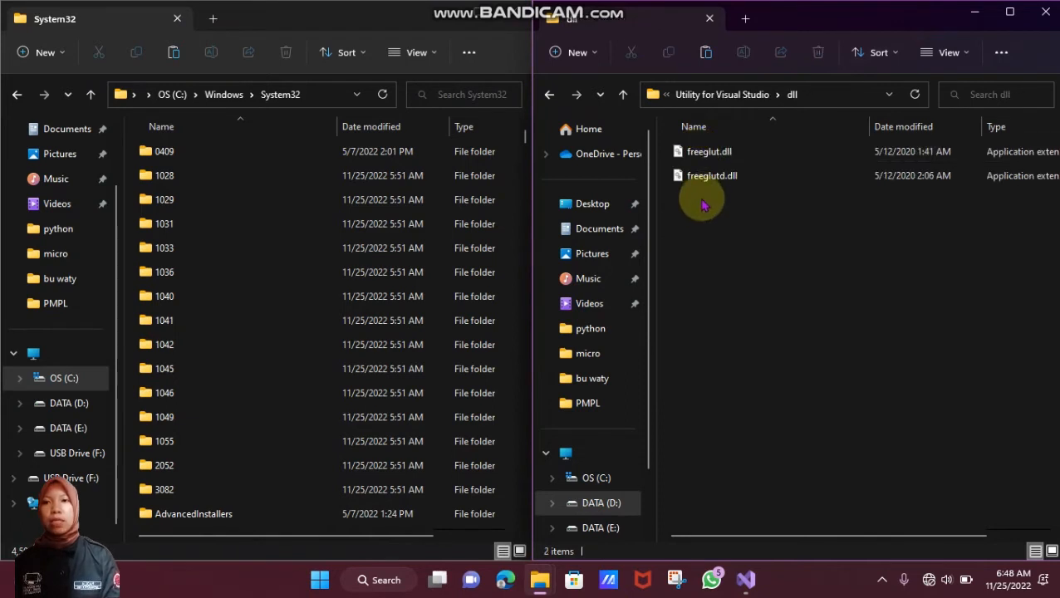
pyautogui.moveTo(700, 208); pyautogui.dragTo(694, 149)
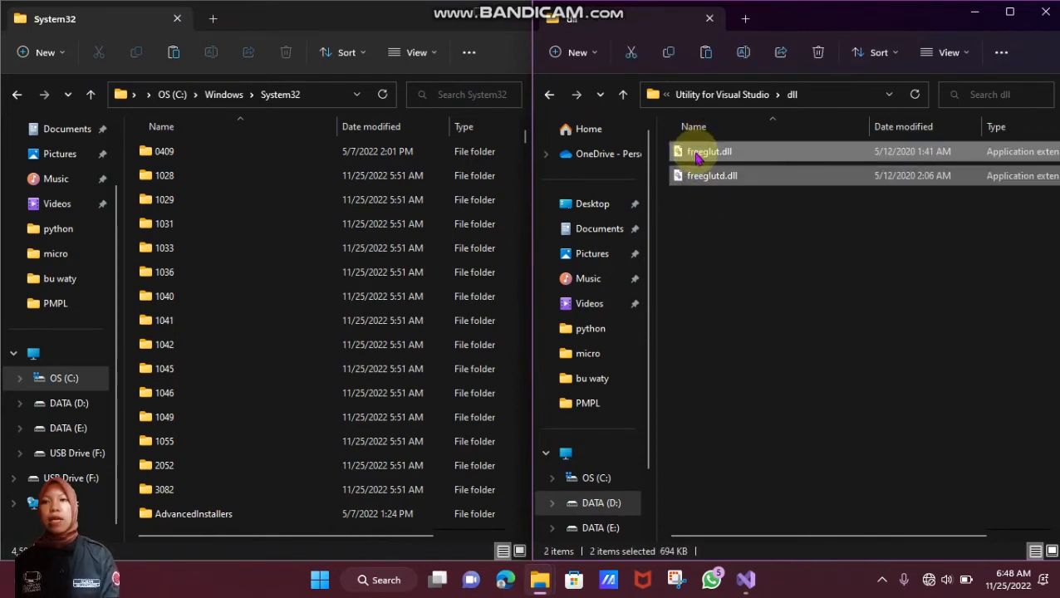
pyautogui.click(668, 53)
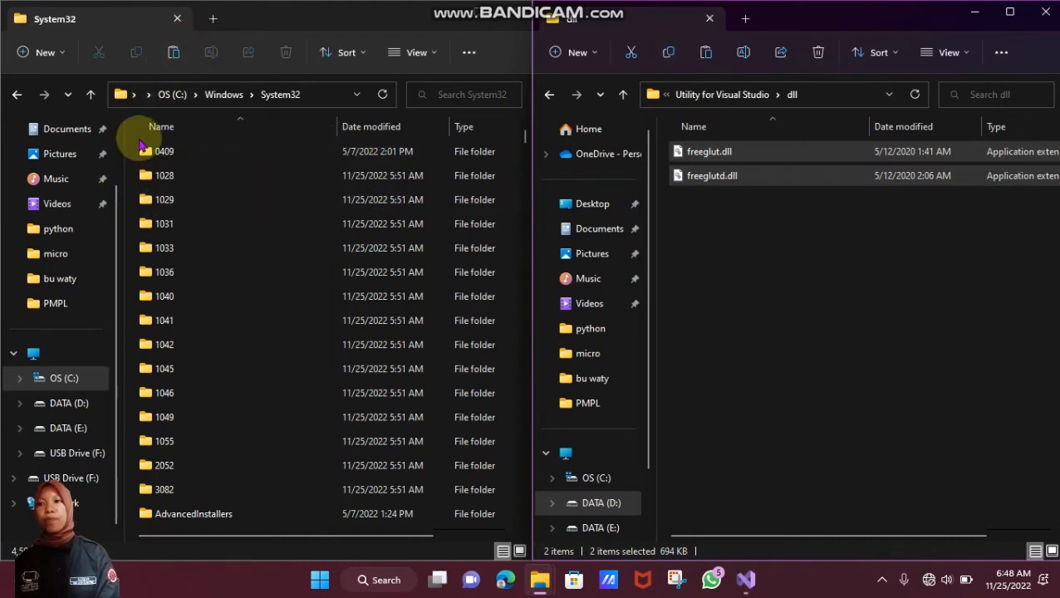
pyautogui.click(174, 52)
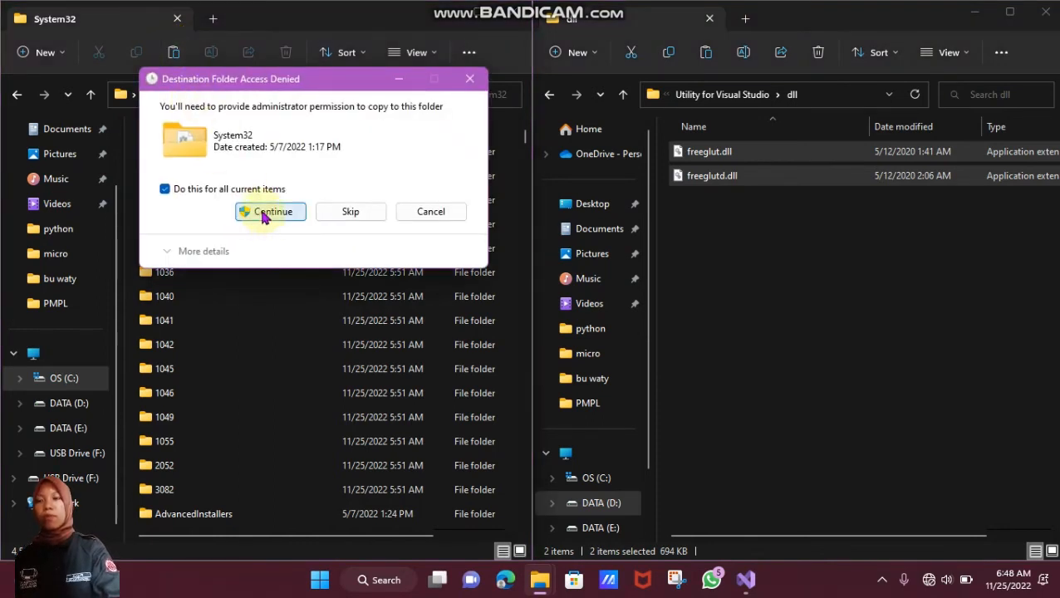
pyautogui.click(269, 212)
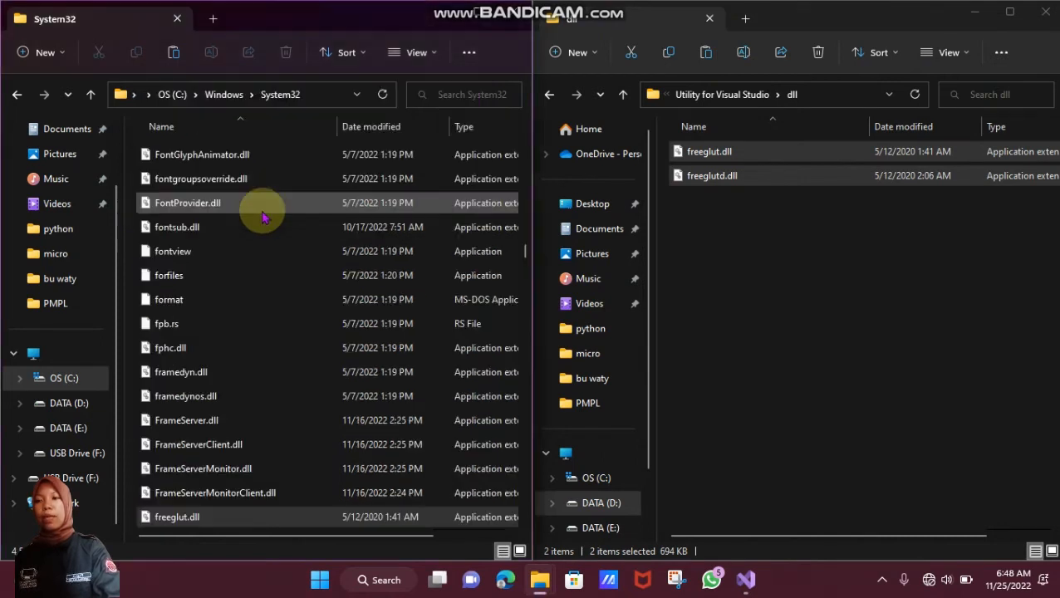
pyautogui.scroll(-2, 297, 485)
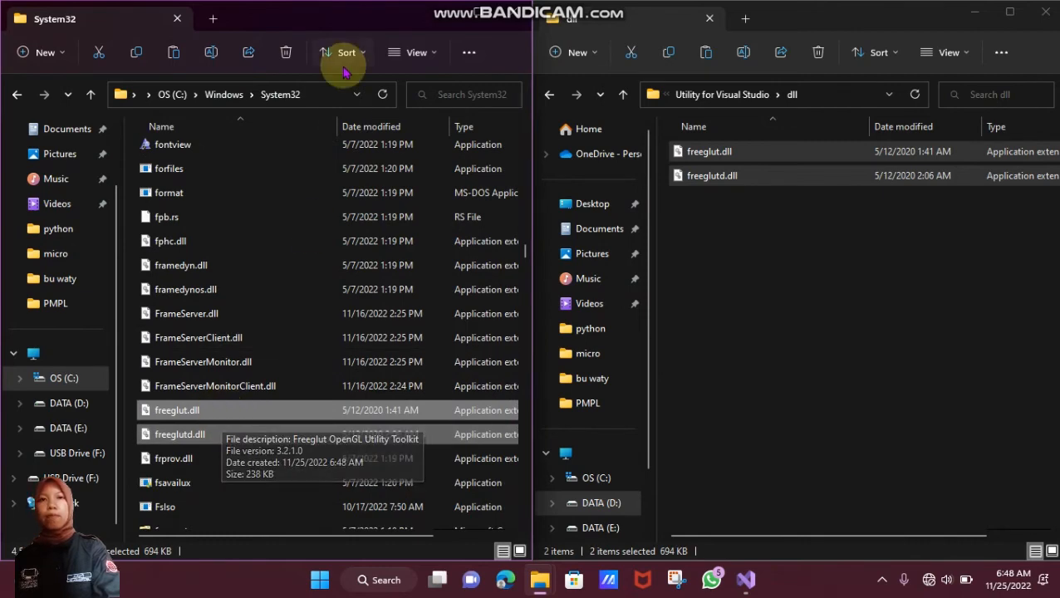
# Minimize both File Explorer windows and switch back to the project's Property Pages in Visual Studio
pyautogui.click(446, 12)
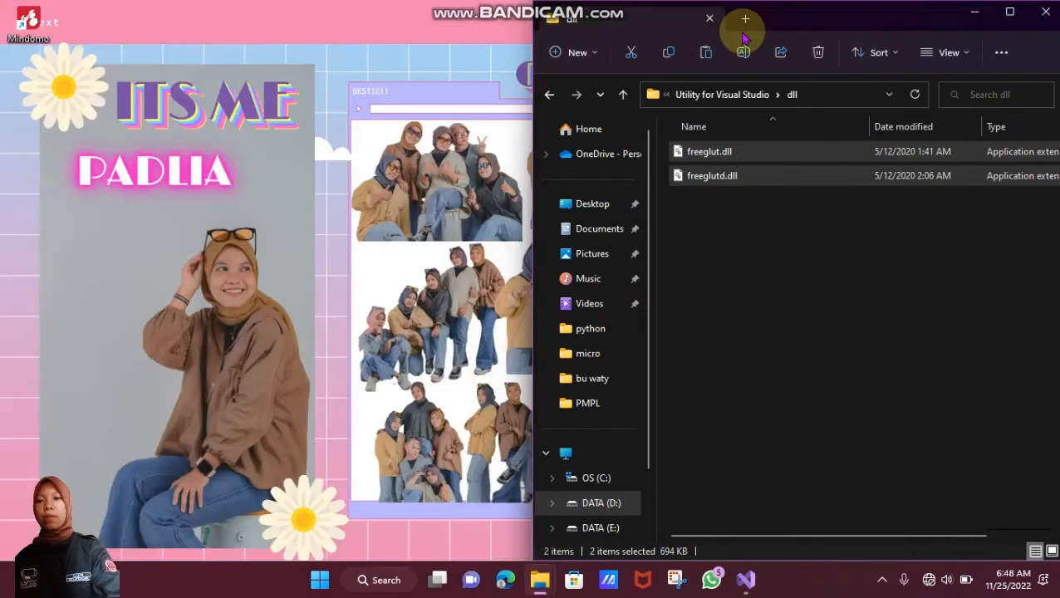
pyautogui.click(980, 13)
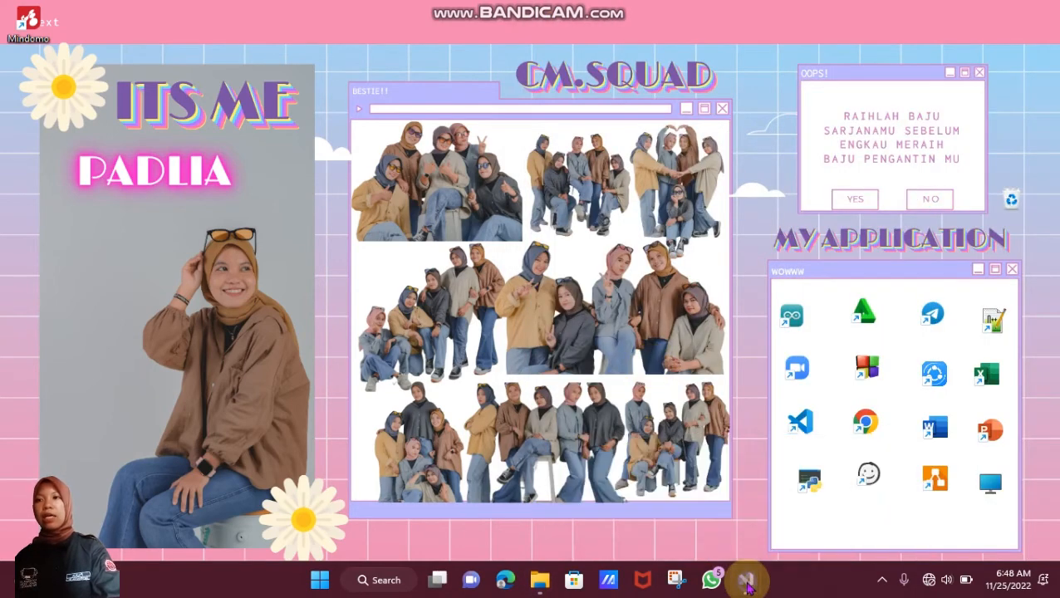
pyautogui.moveTo(745, 580)
pyautogui.click(798, 530)
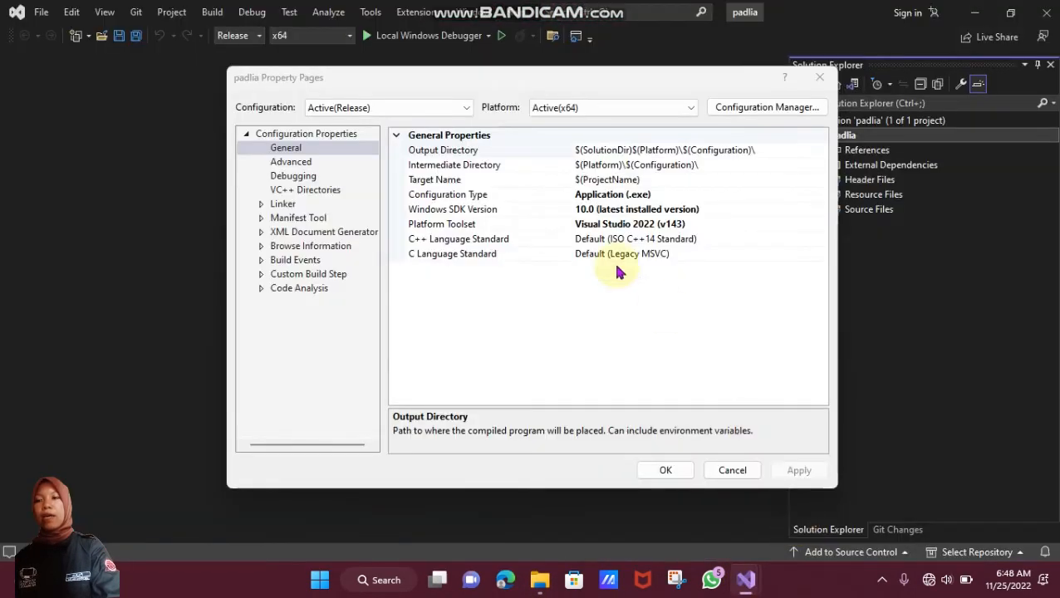
# Open the Include Directories entry of the project's VC++ Directories for editing
pyautogui.click(286, 190)
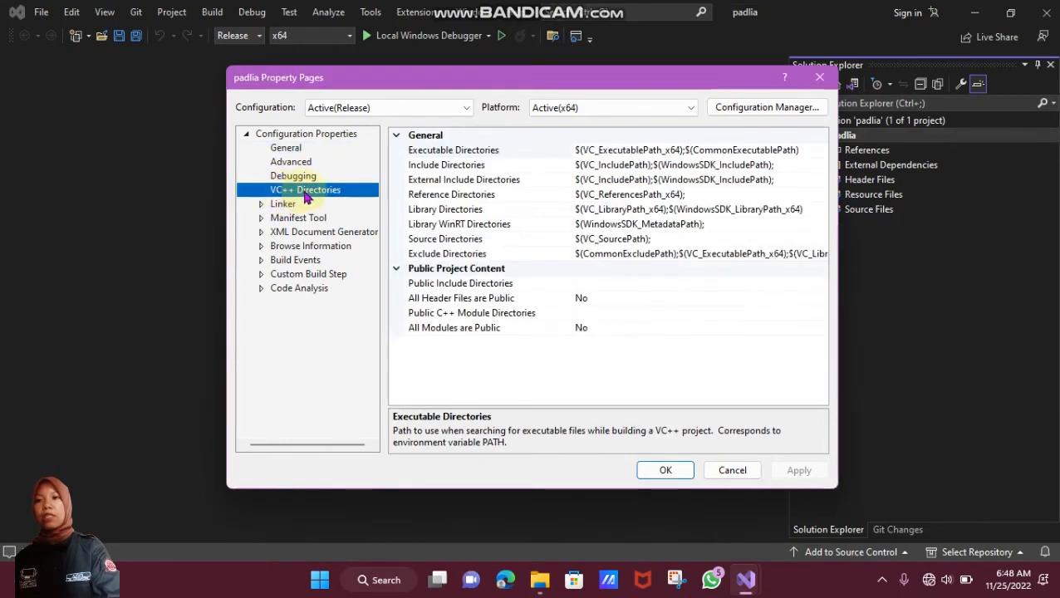
pyautogui.click(442, 166)
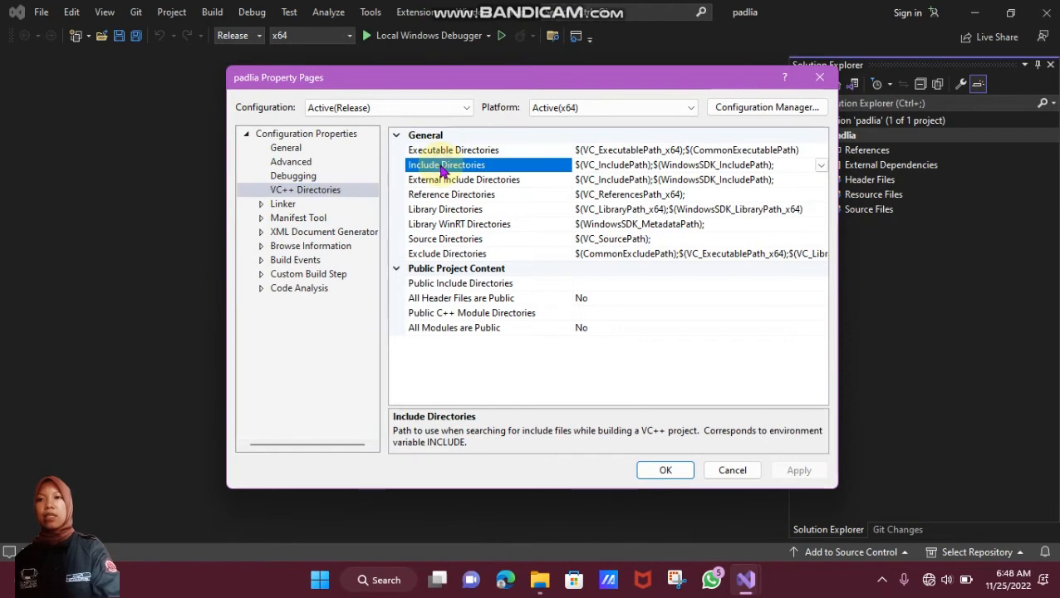
pyautogui.click(821, 166)
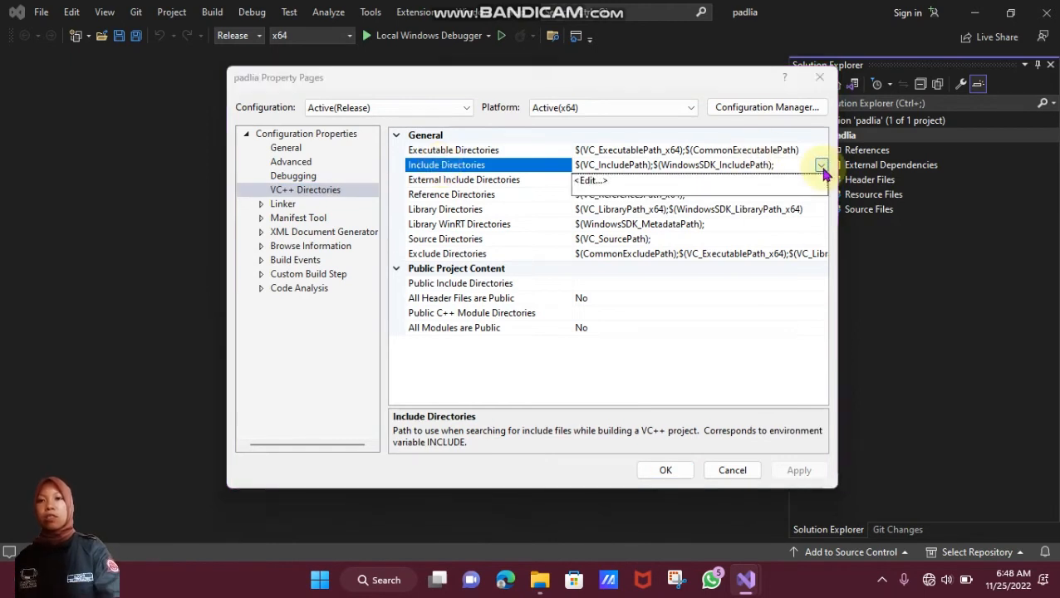
pyautogui.click(678, 181)
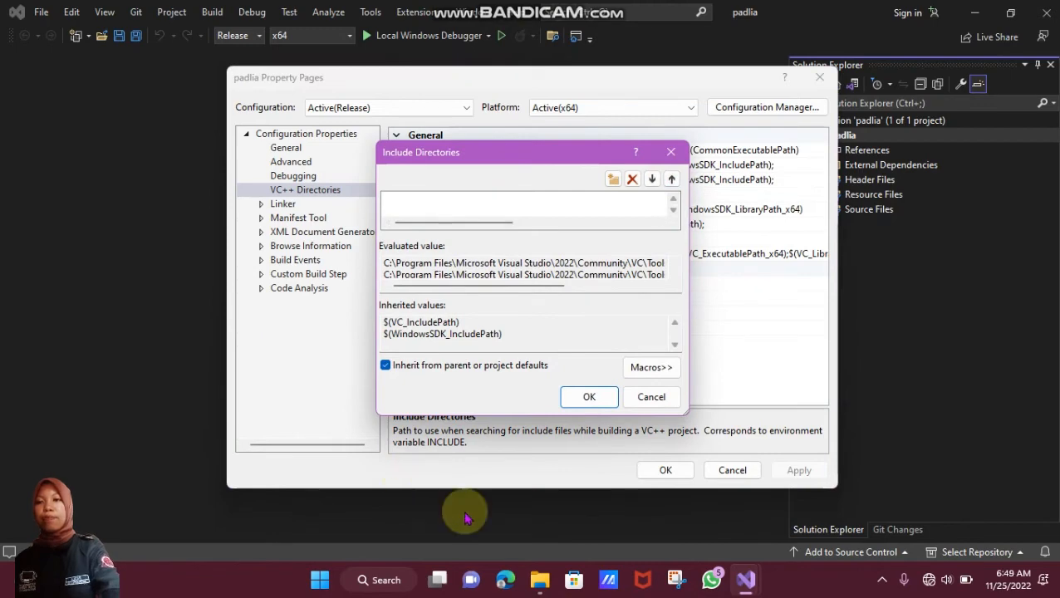
# Switch to the File Explorer window showing System32 and open the folder C:\Users\ASUS\source
pyautogui.moveTo(540, 584)
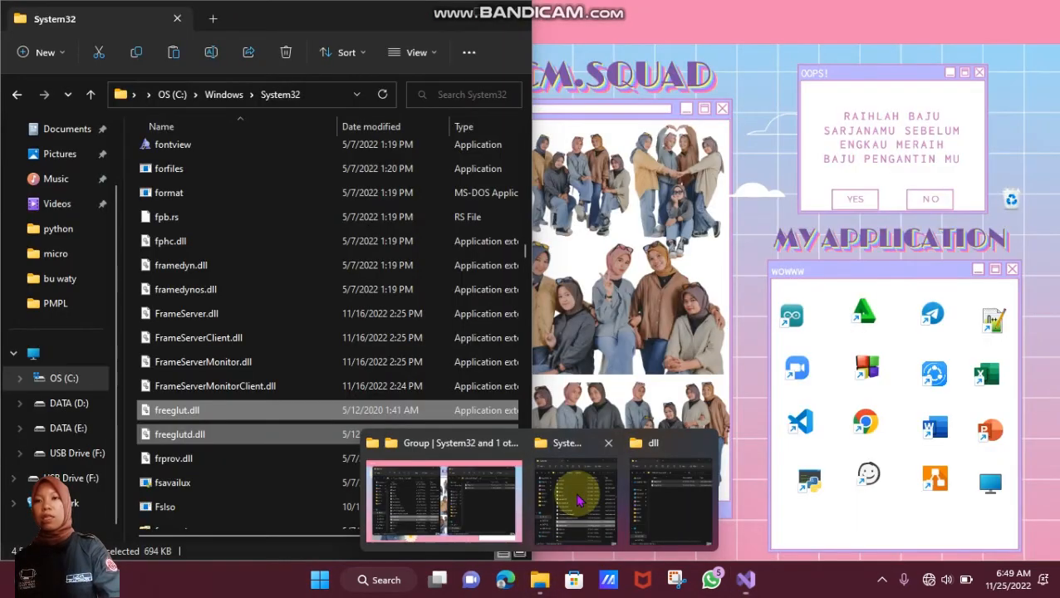
pyautogui.click(575, 494)
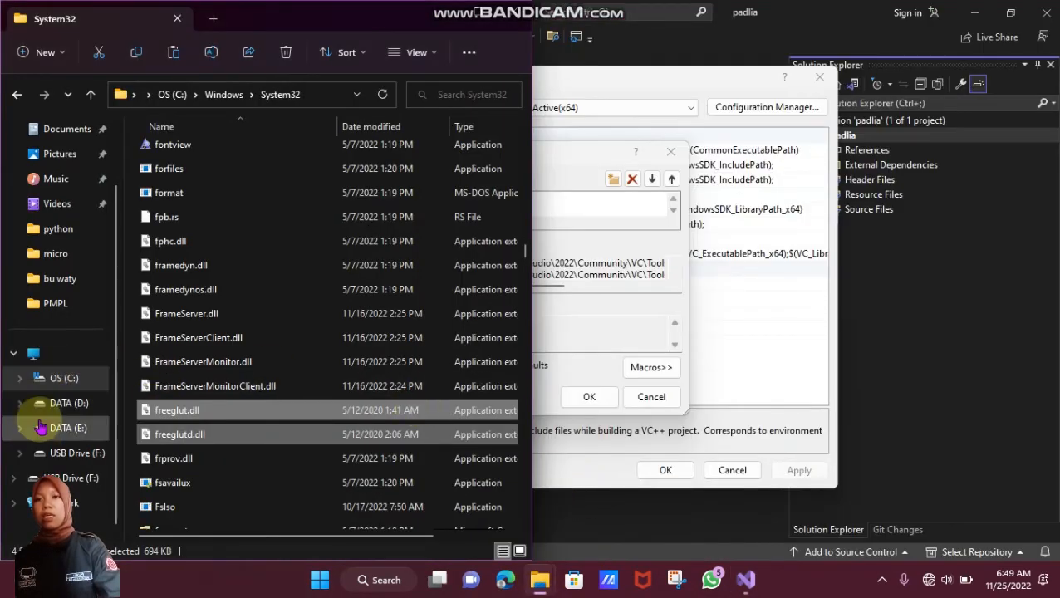
pyautogui.click(37, 378)
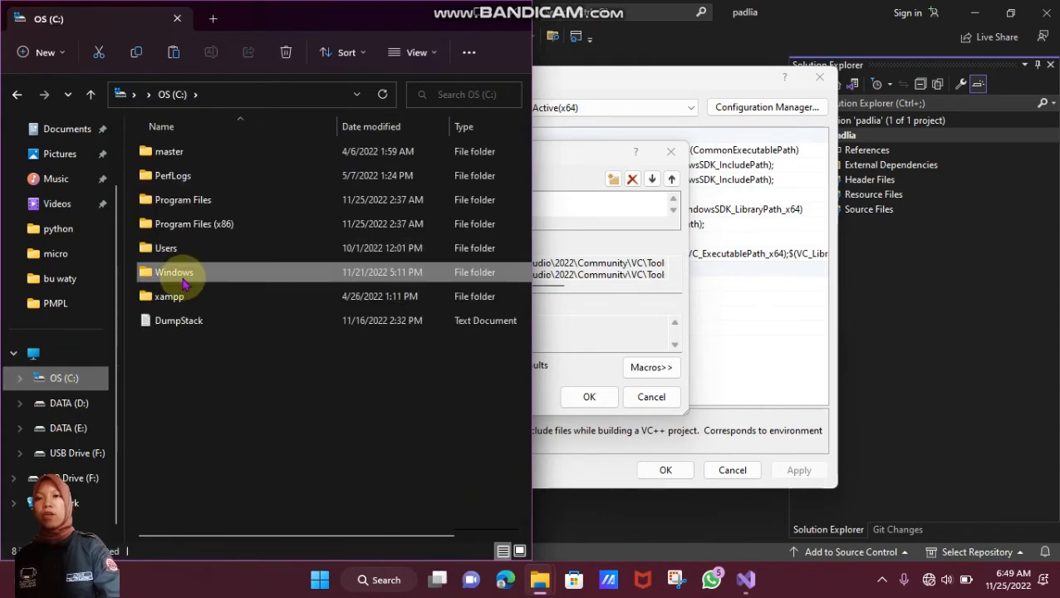
pyautogui.doubleClick(175, 264)
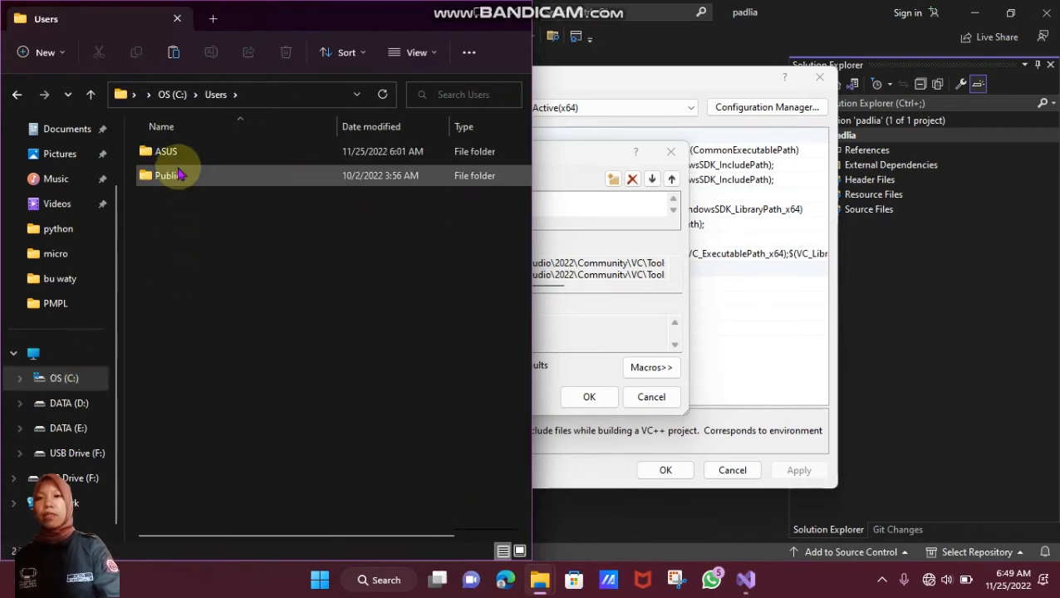
pyautogui.doubleClick(177, 151)
pyautogui.scroll(-2, 208, 345)
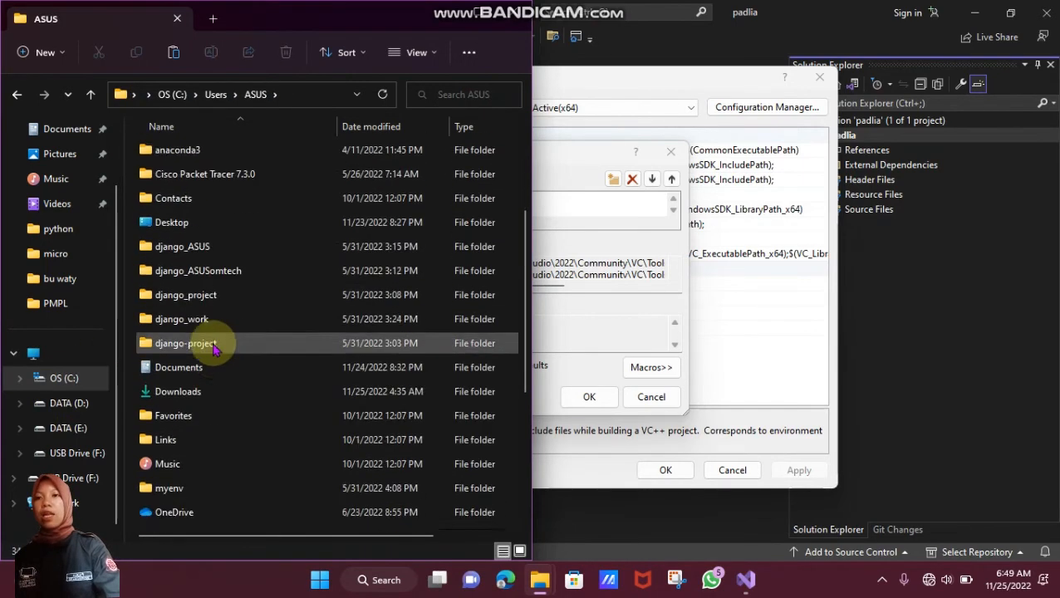
pyautogui.scroll(-3, 213, 349)
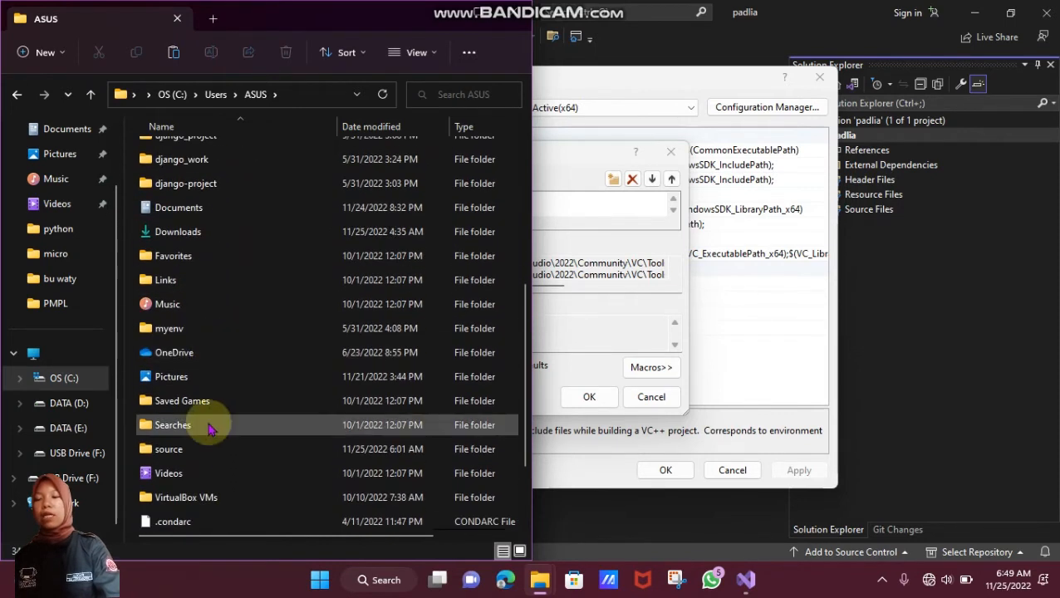
pyautogui.click(189, 448)
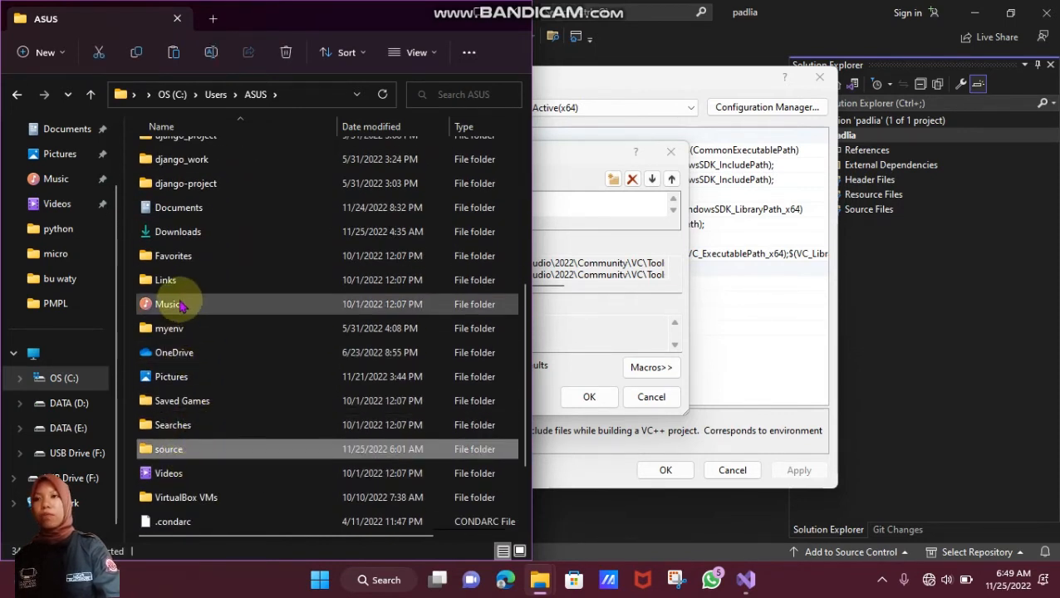
pyautogui.doubleClick(182, 447)
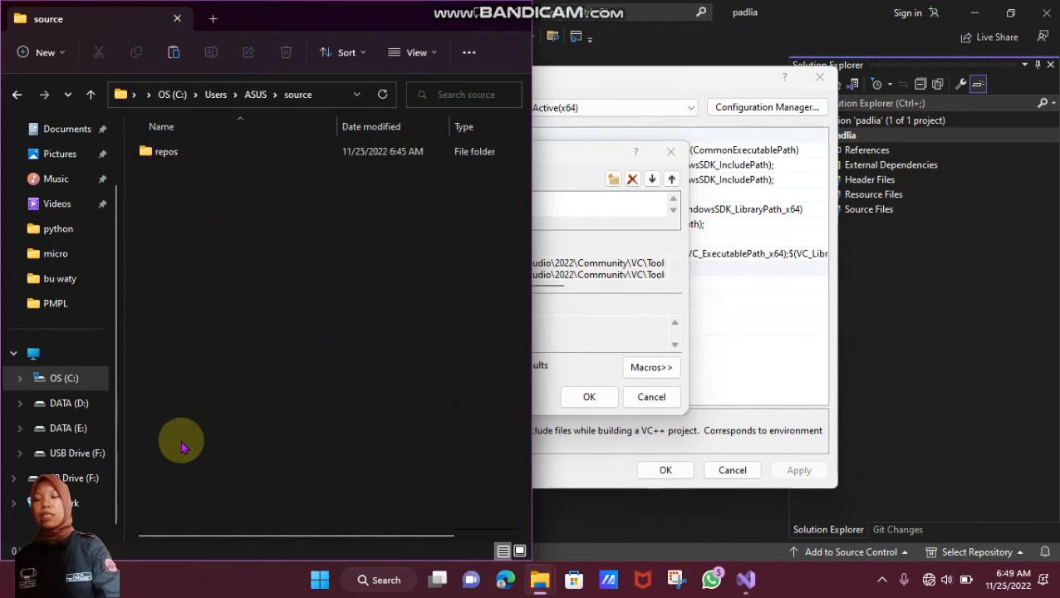
# Open repos\padlia\padlia\include inside the source folder and copy the full path of the include folder
pyautogui.doubleClick(178, 151)
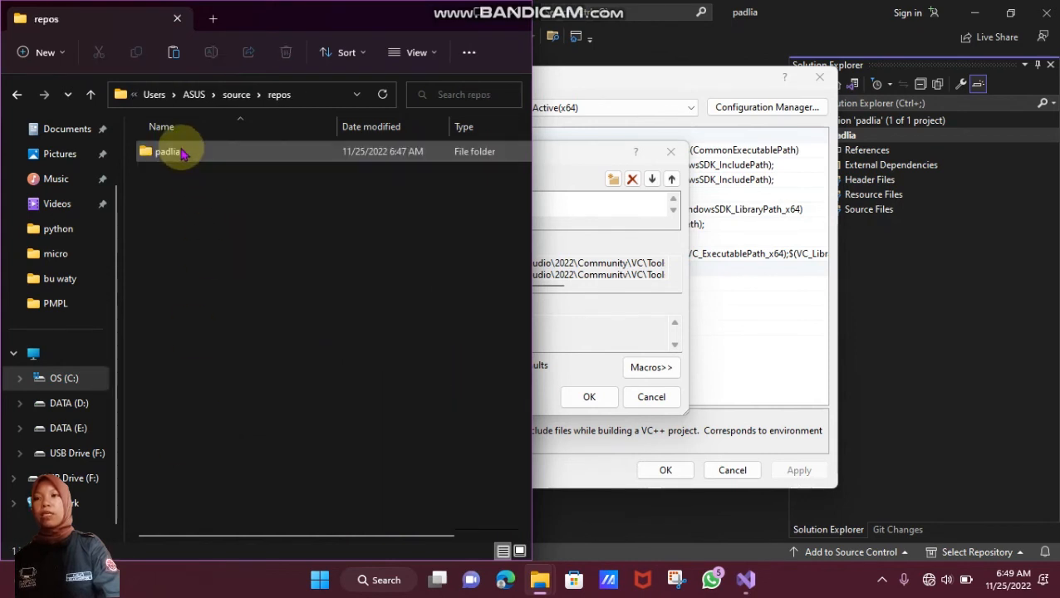
pyautogui.doubleClick(181, 152)
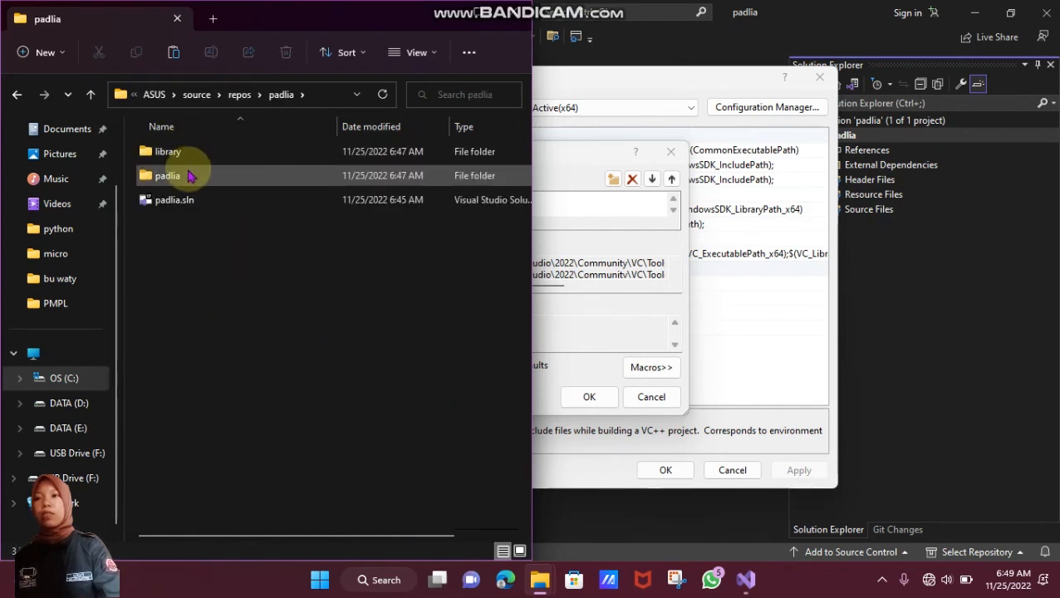
pyautogui.doubleClick(188, 176)
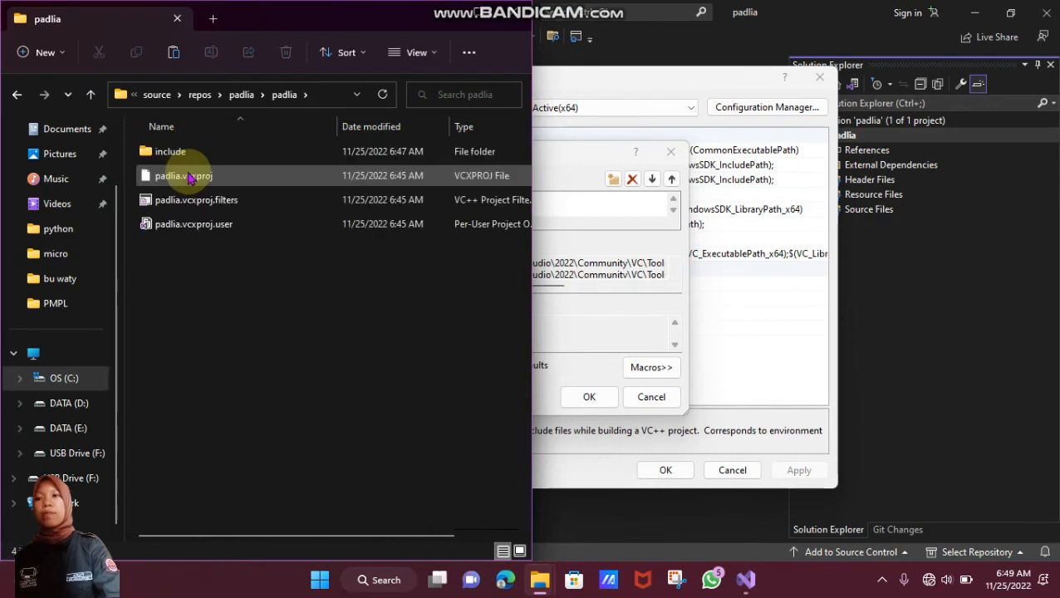
pyautogui.doubleClick(170, 152)
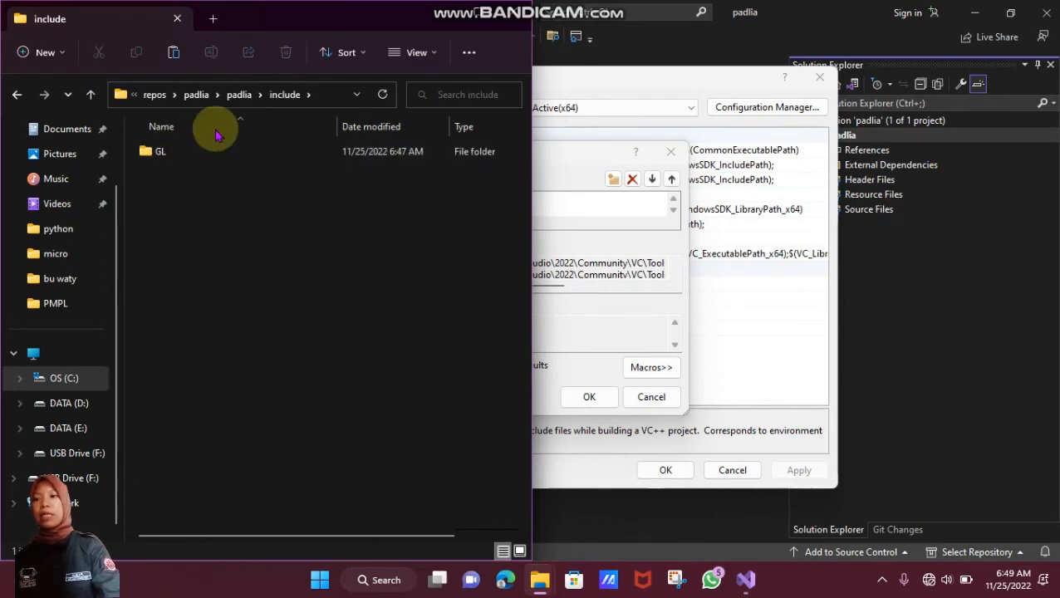
pyautogui.click(333, 89)
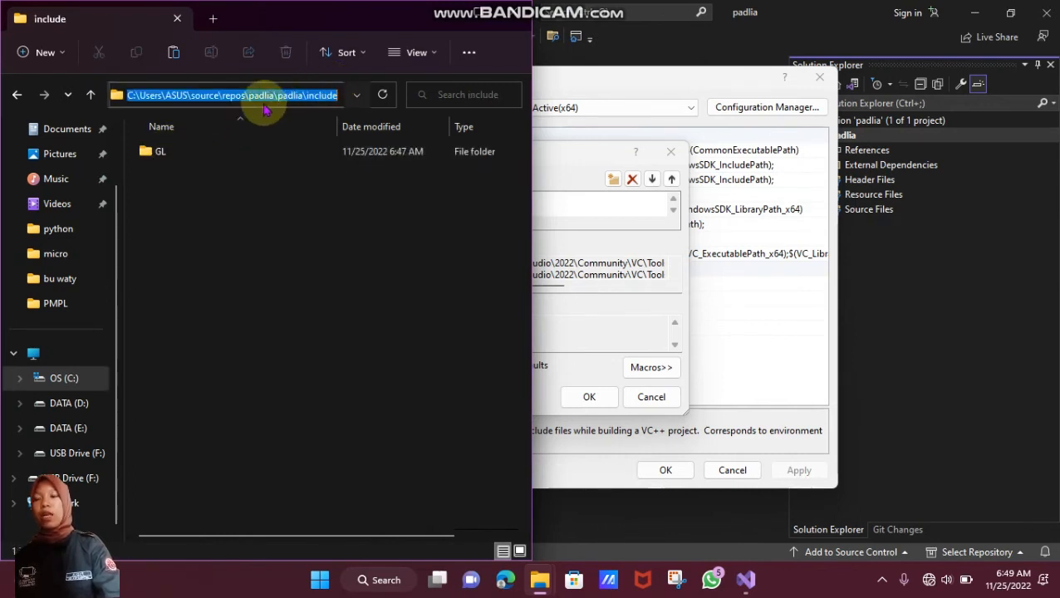
pyautogui.rightClick(237, 94)
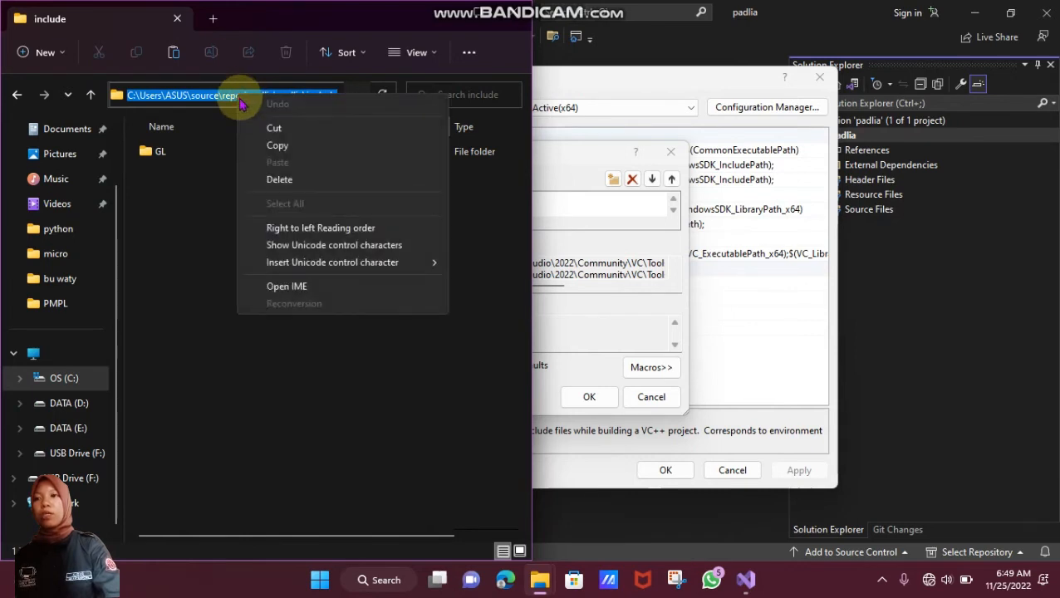
pyautogui.click(276, 145)
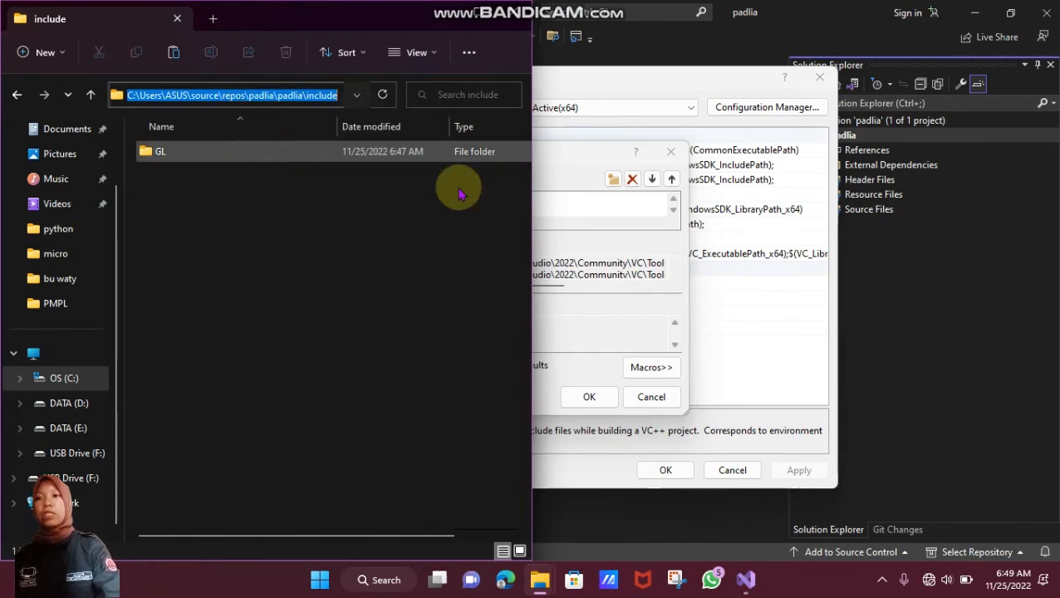
# Add C:\Users\ASUS\source\repos\padlia\padlia\include to the project's Include Directories and accept the entry
pyautogui.click(557, 211)
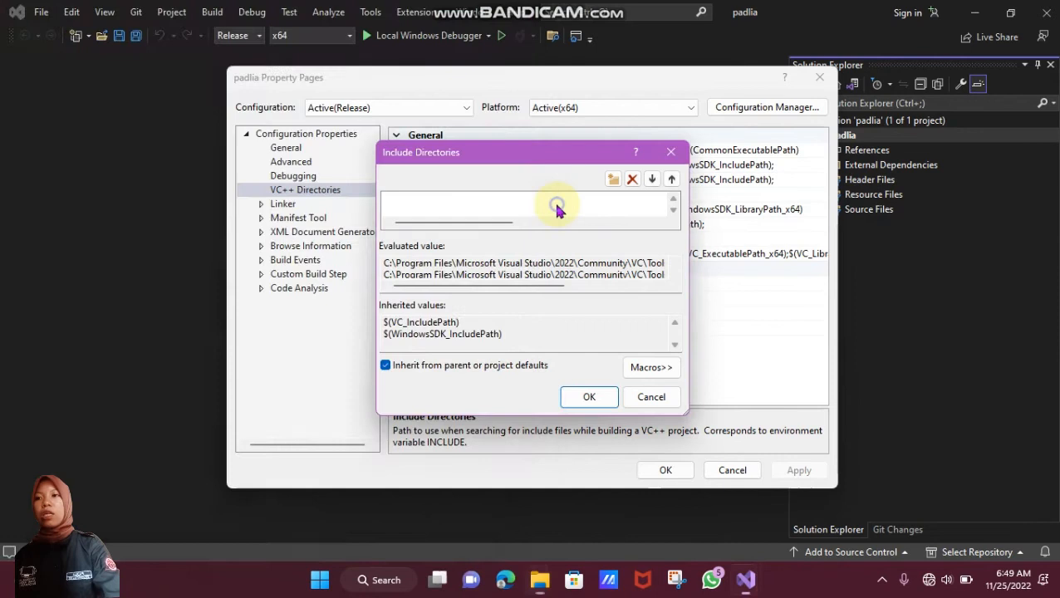
pyautogui.click(438, 203)
pyautogui.click(436, 200)
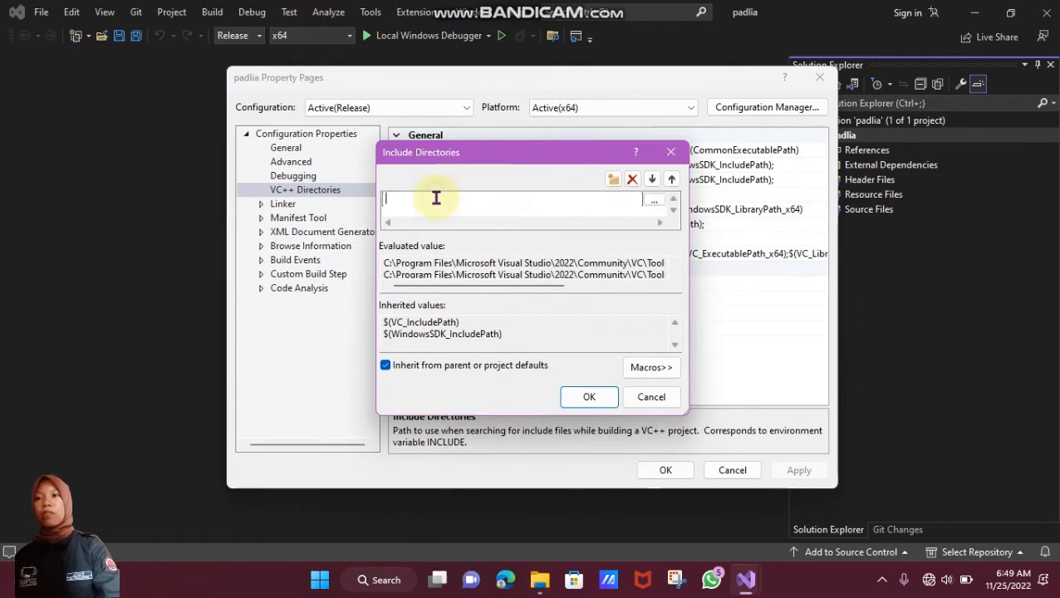
pyautogui.rightClick(436, 197)
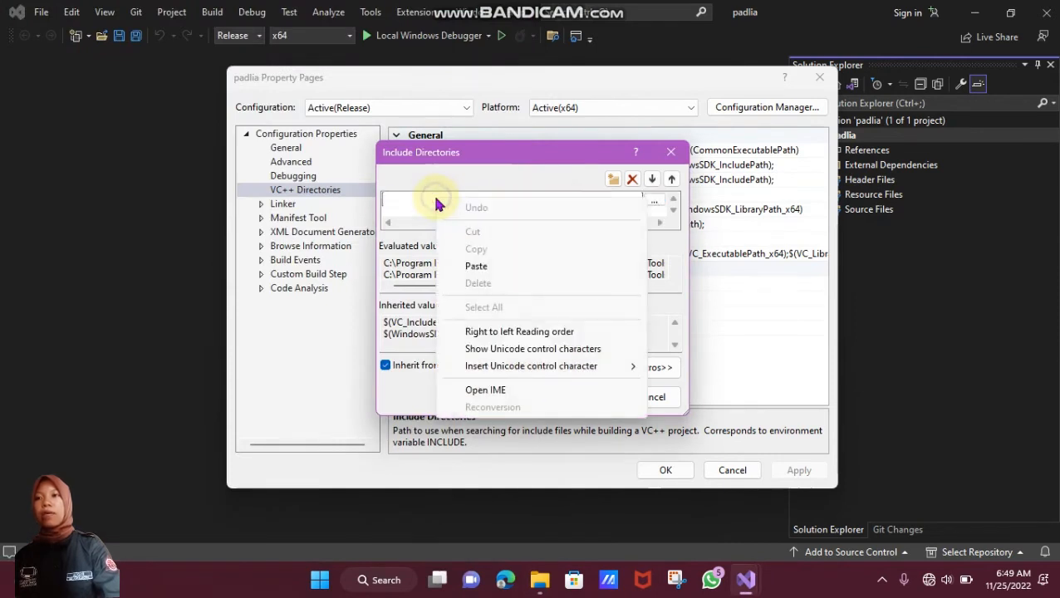
pyautogui.click(458, 265)
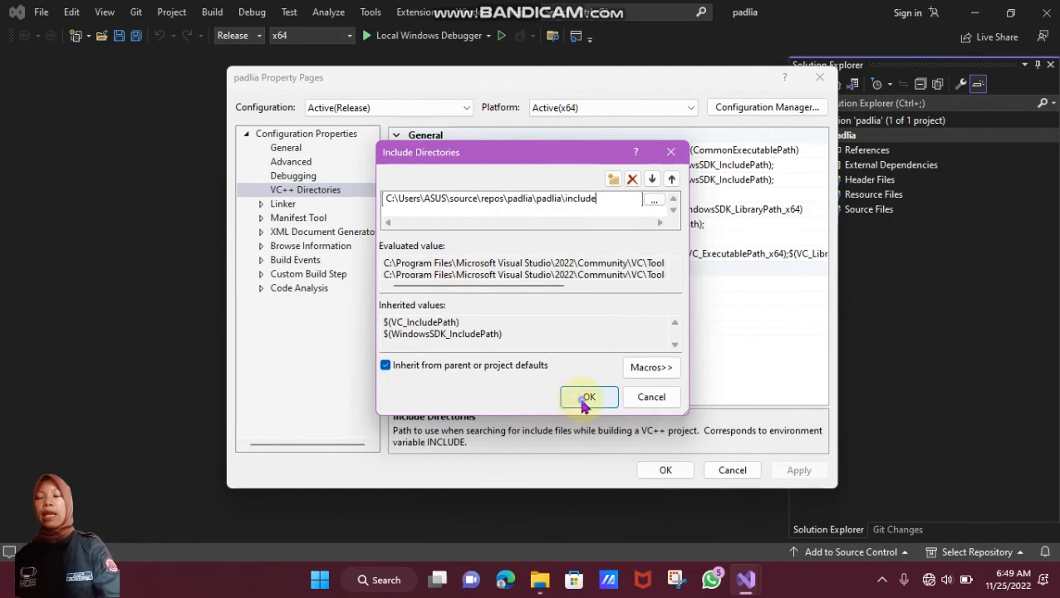
pyautogui.click(587, 397)
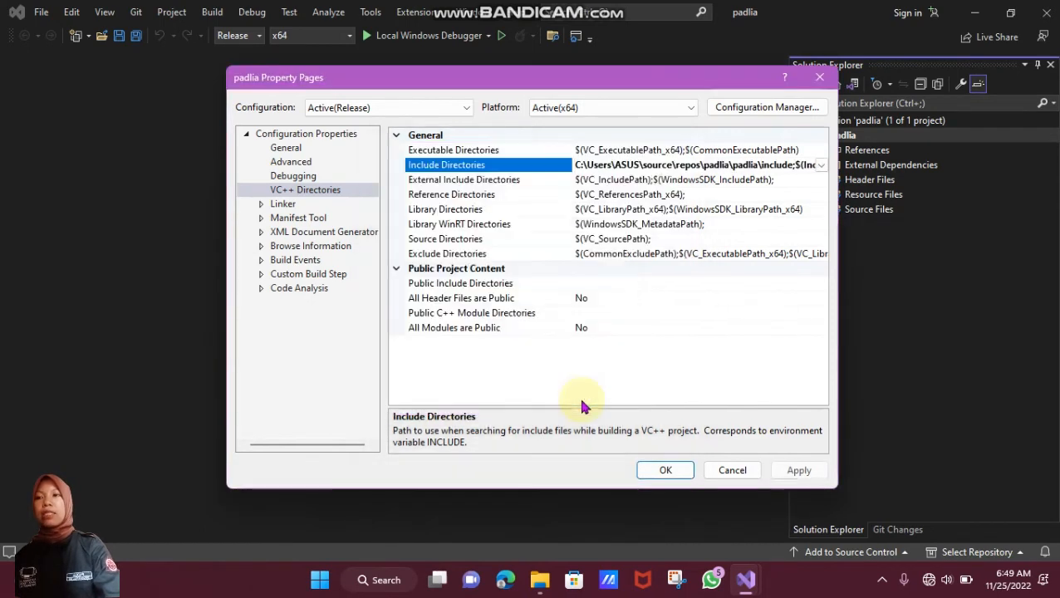
# Return to the File Explorer window showing the include folder and open the library folder under repos\padlia
pyautogui.click(443, 211)
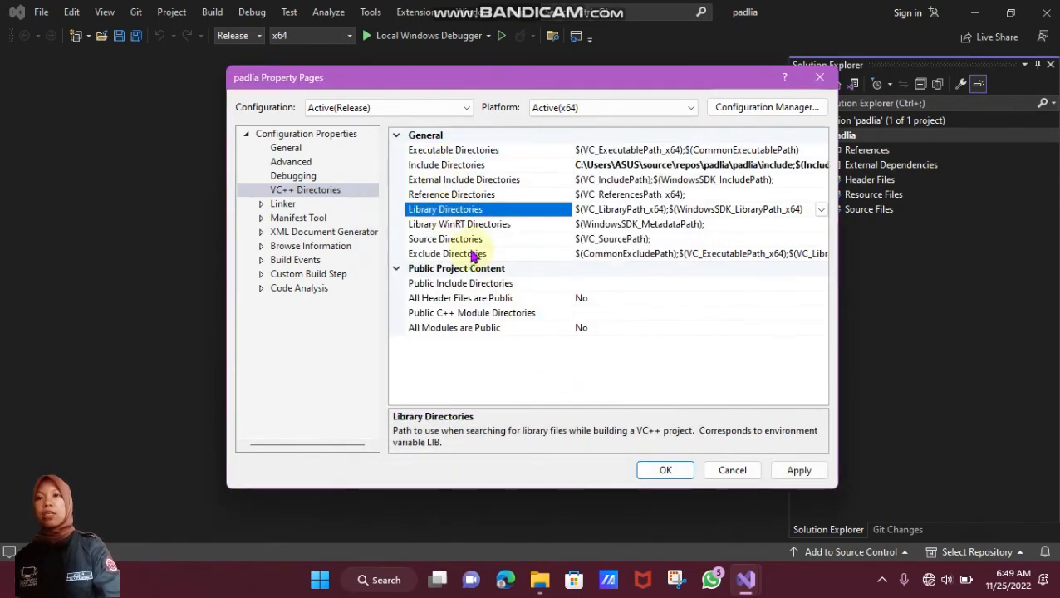
pyautogui.moveTo(540, 577)
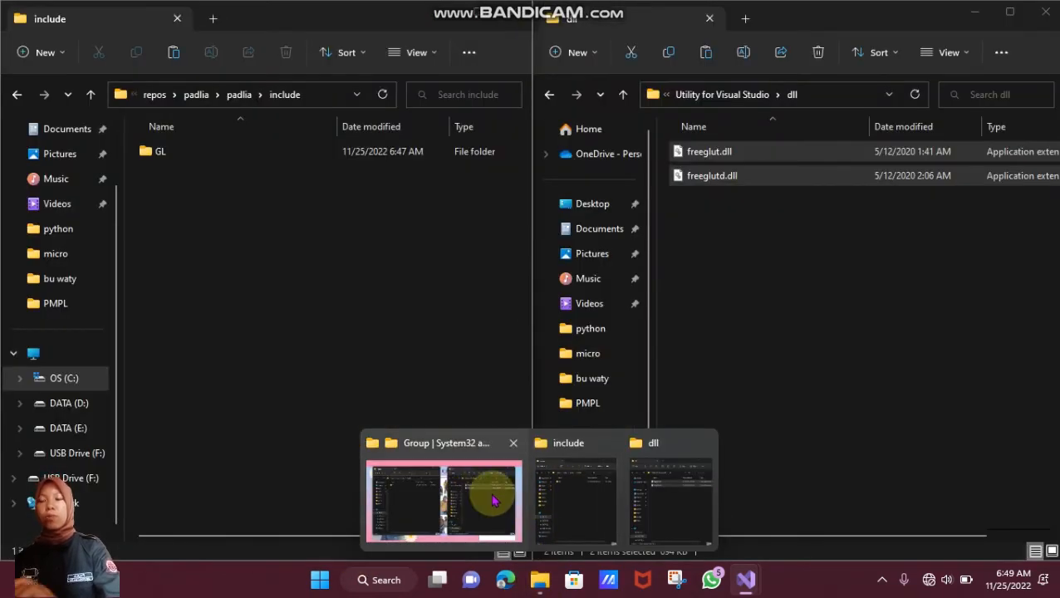
pyautogui.moveTo(576, 492)
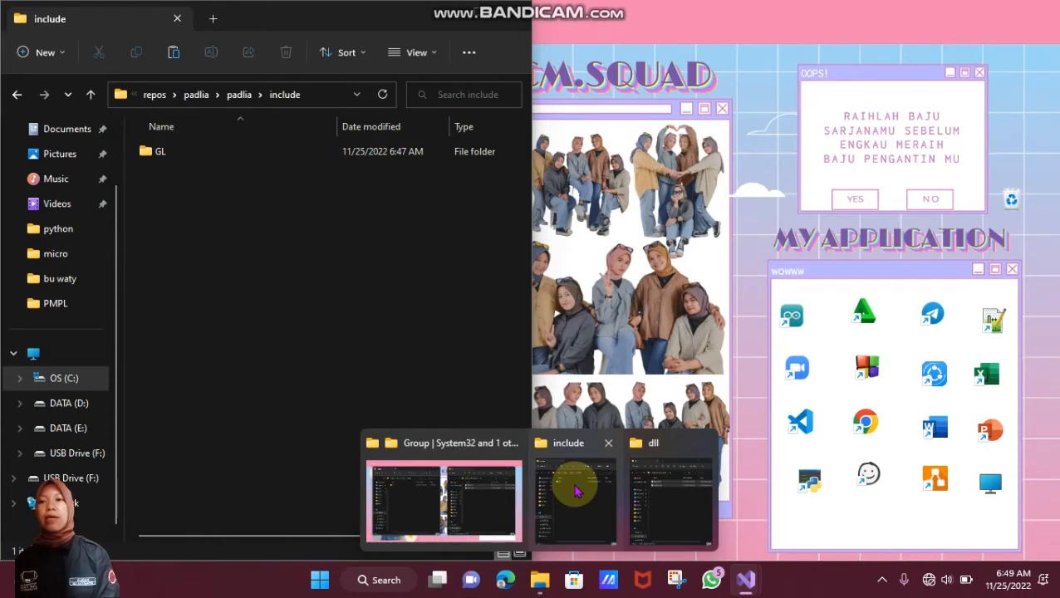
pyautogui.click(573, 489)
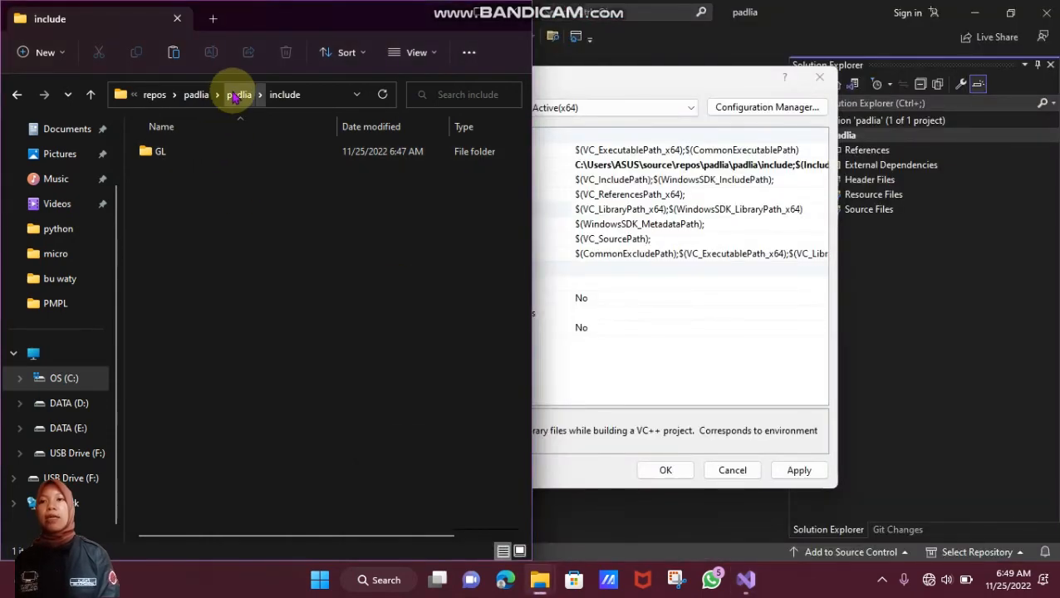
pyautogui.click(237, 95)
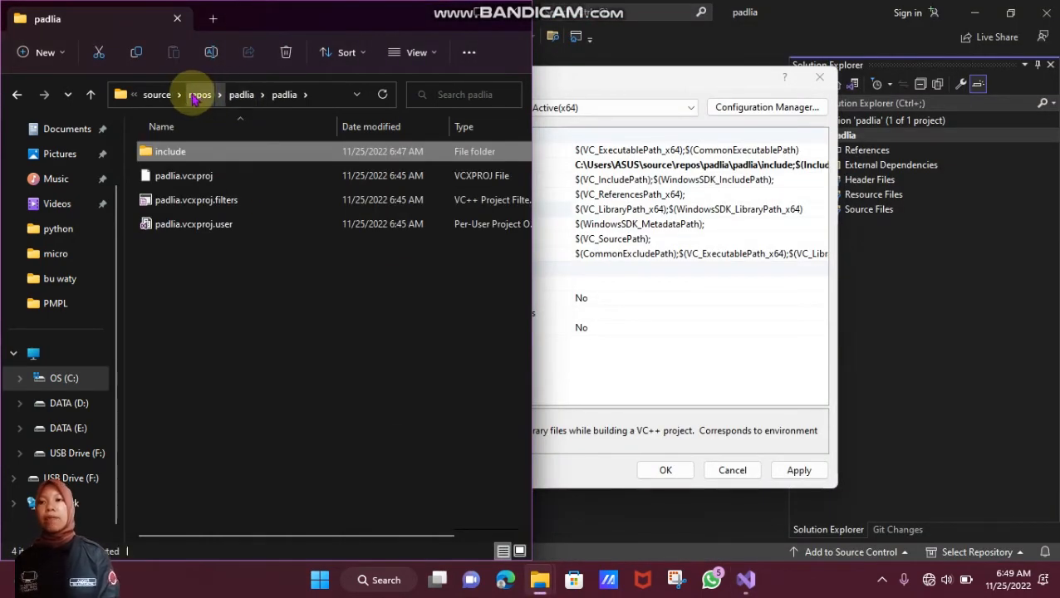
pyautogui.click(199, 94)
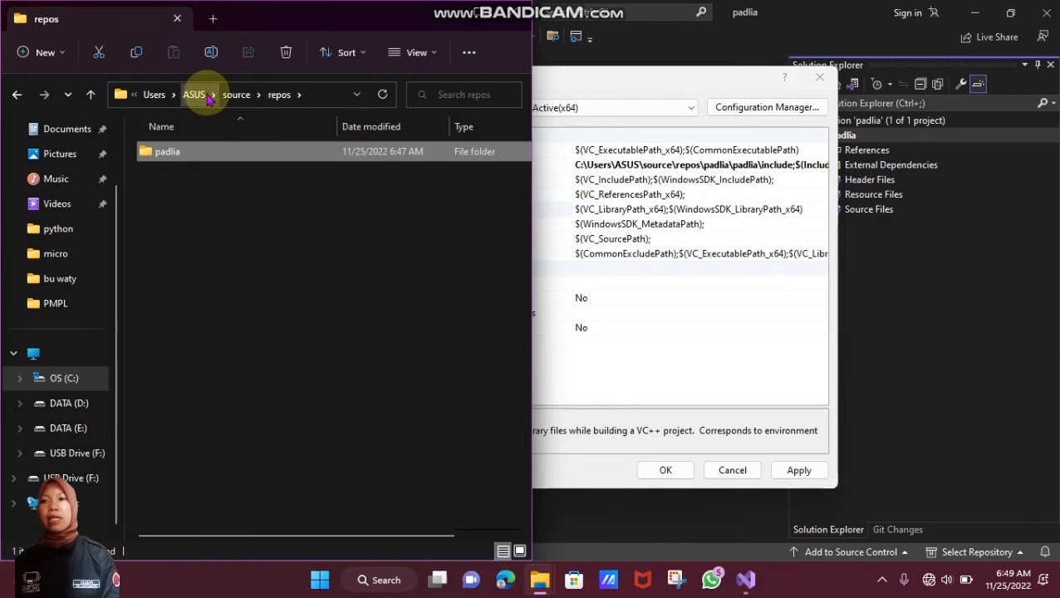
pyautogui.doubleClick(209, 158)
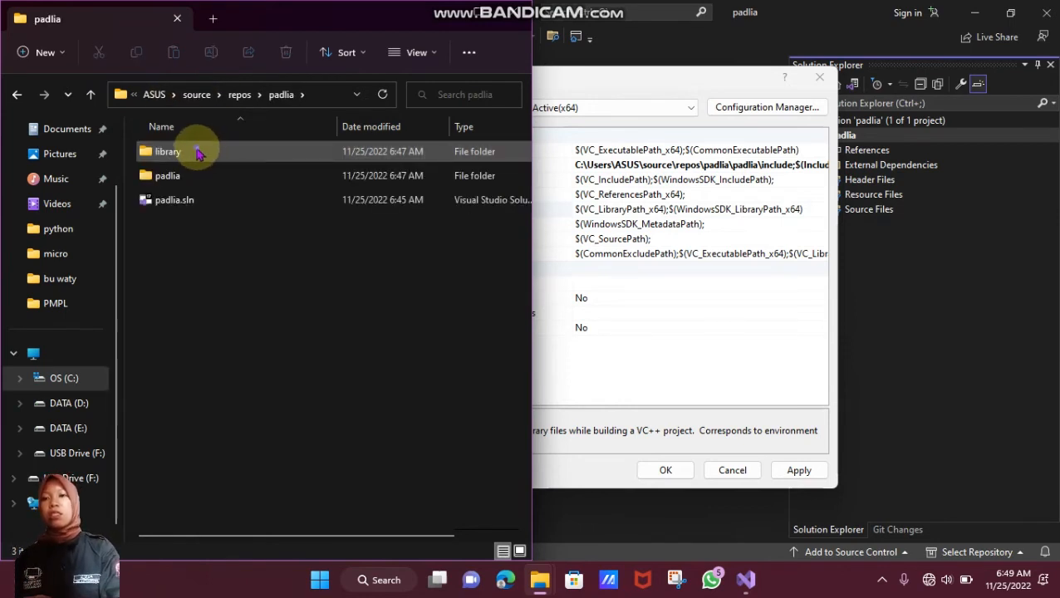
pyautogui.doubleClick(198, 153)
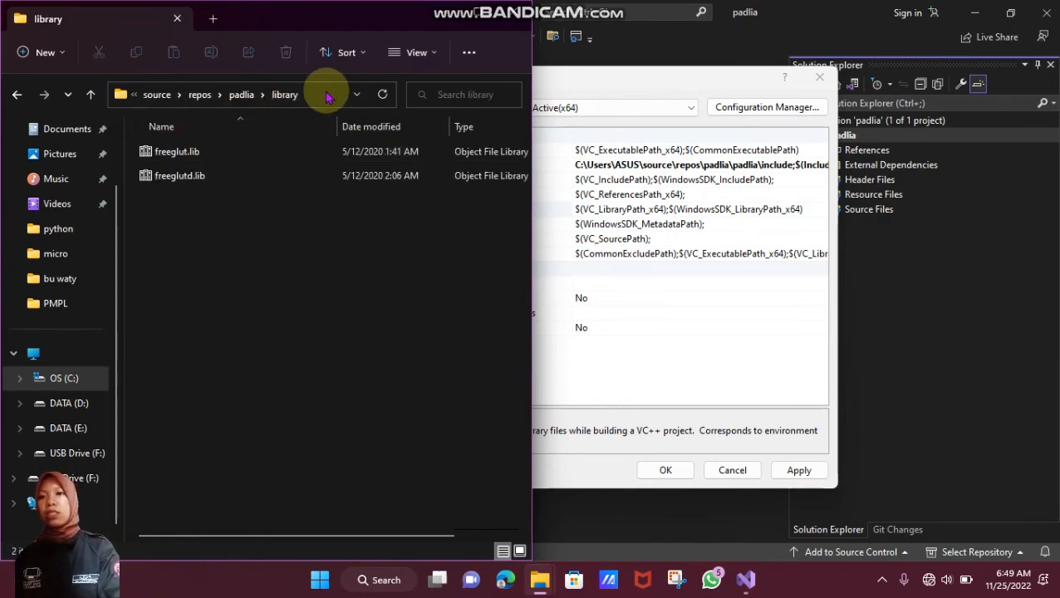
# Copy the full path of the library folder, C:\Users\ASUS\source\repos\padlia\library
pyautogui.click(327, 97)
pyautogui.click(275, 95)
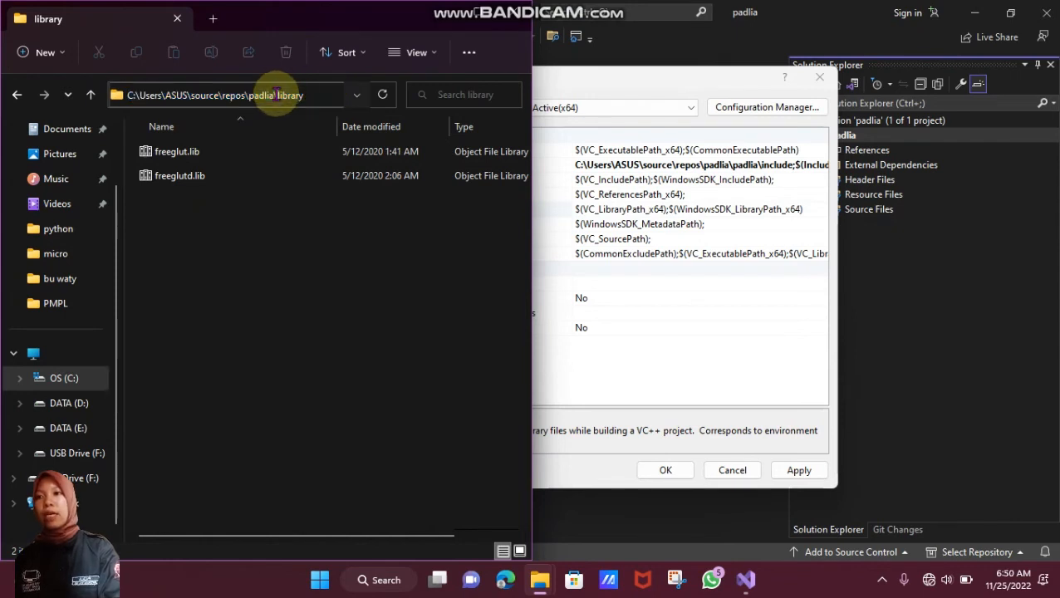
pyautogui.moveTo(311, 96); pyautogui.dragTo(101, 95)
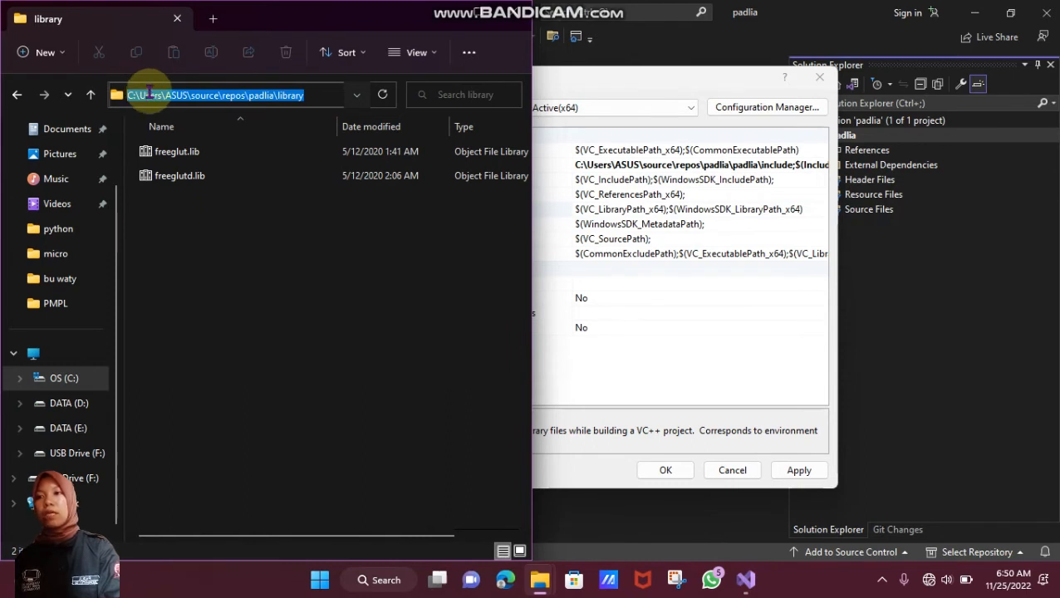
pyautogui.click(150, 95)
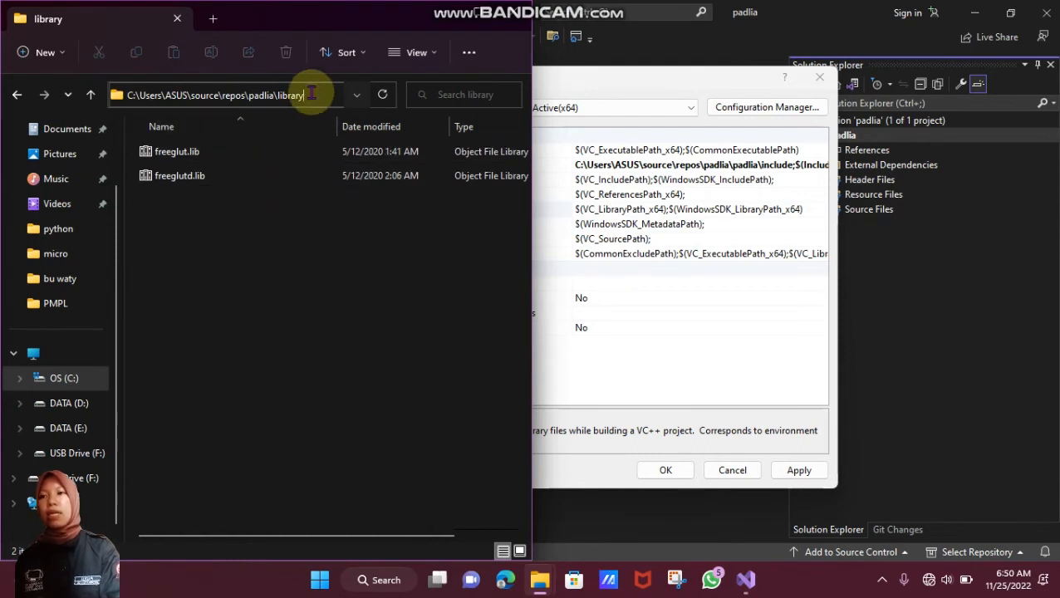
pyautogui.hotkey('ctrl', 'a')
pyautogui.hotkey('ctrl', 'c')
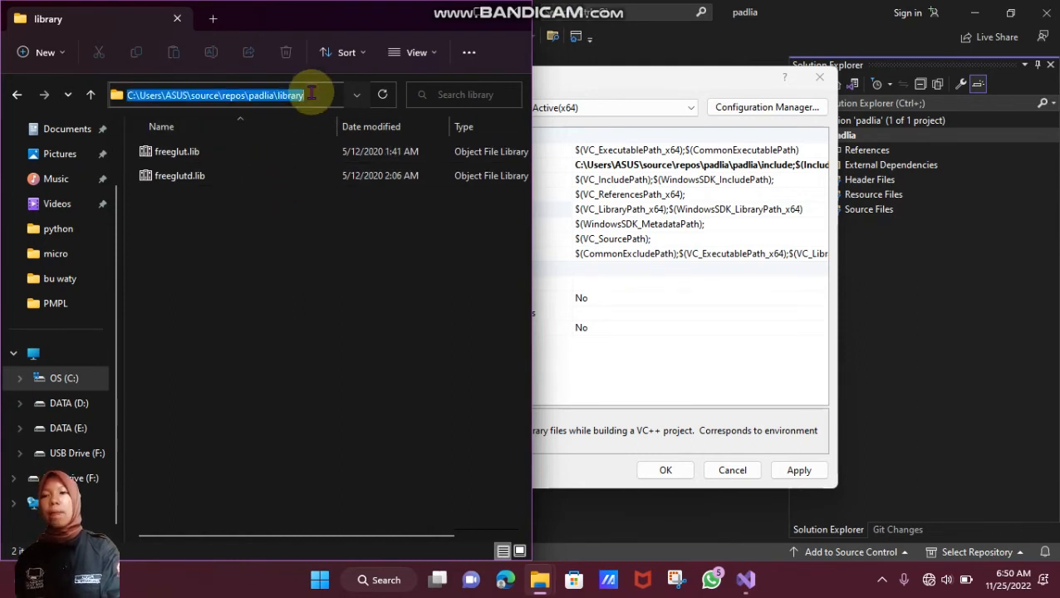
# Add C:\Users\ASUS\source\repos\padlia\library to the project's Library Directories and accept the entry
pyautogui.click(611, 285)
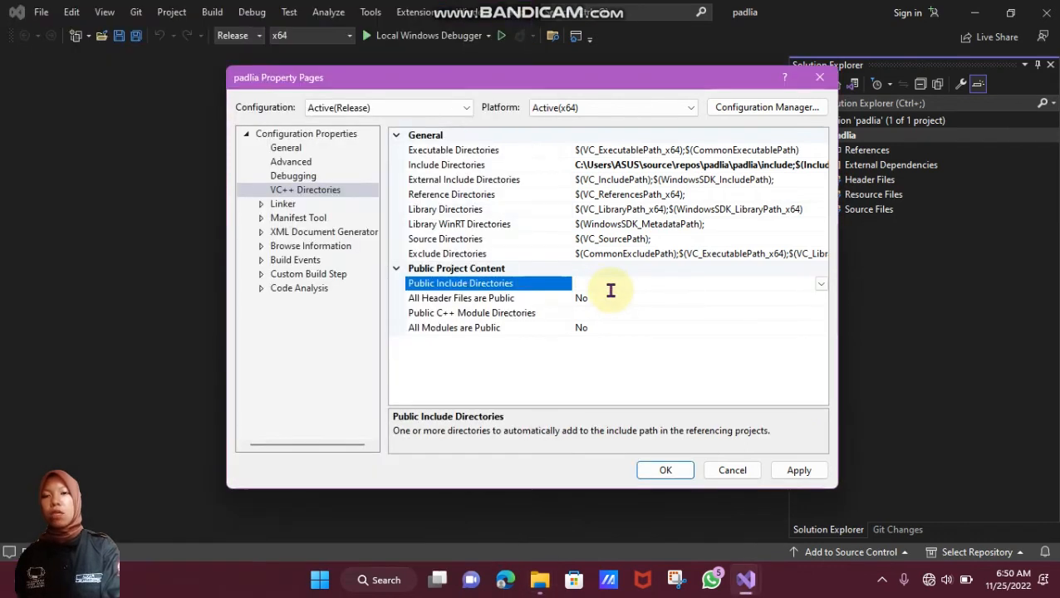
pyautogui.click(451, 211)
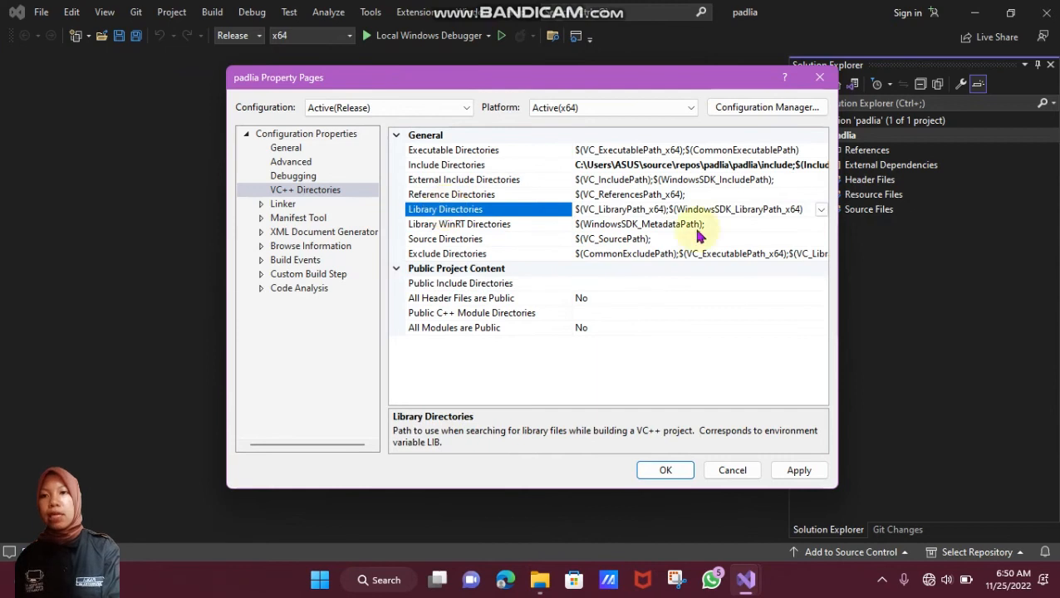
pyautogui.click(821, 210)
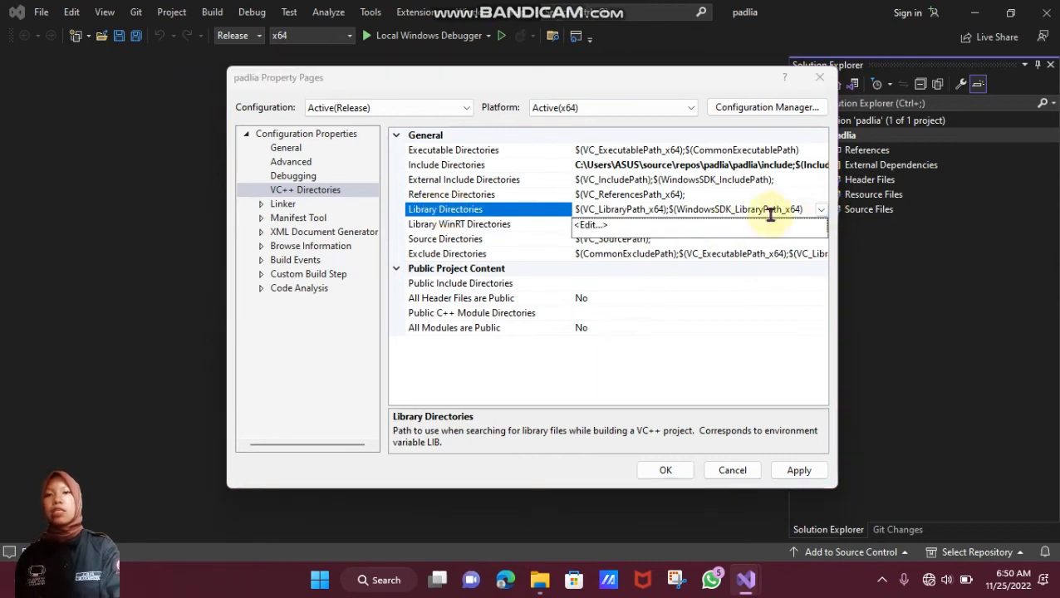
pyautogui.click(604, 229)
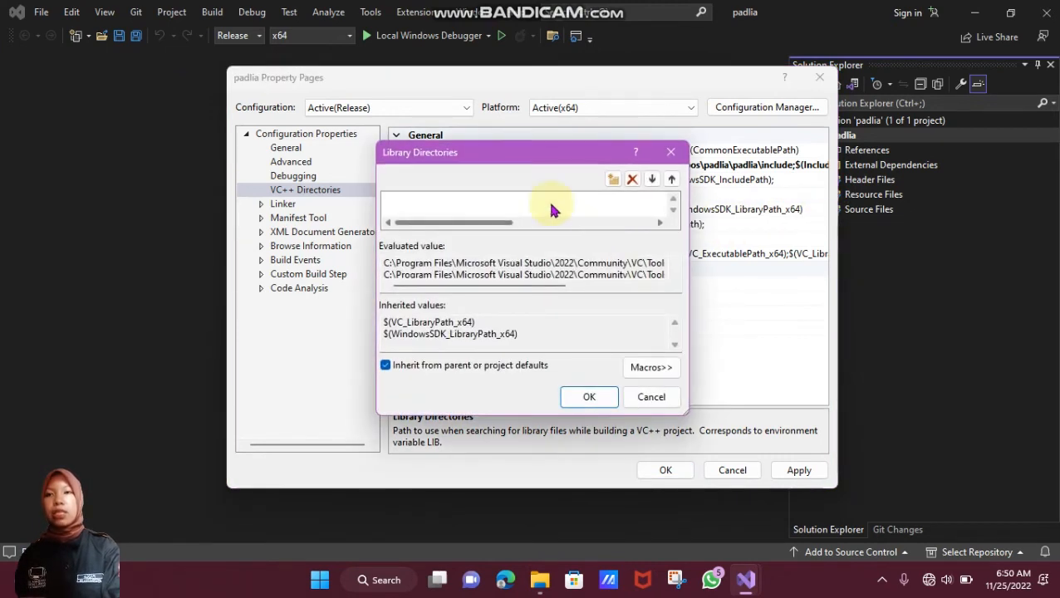
pyautogui.click(407, 208)
pyautogui.click(406, 201)
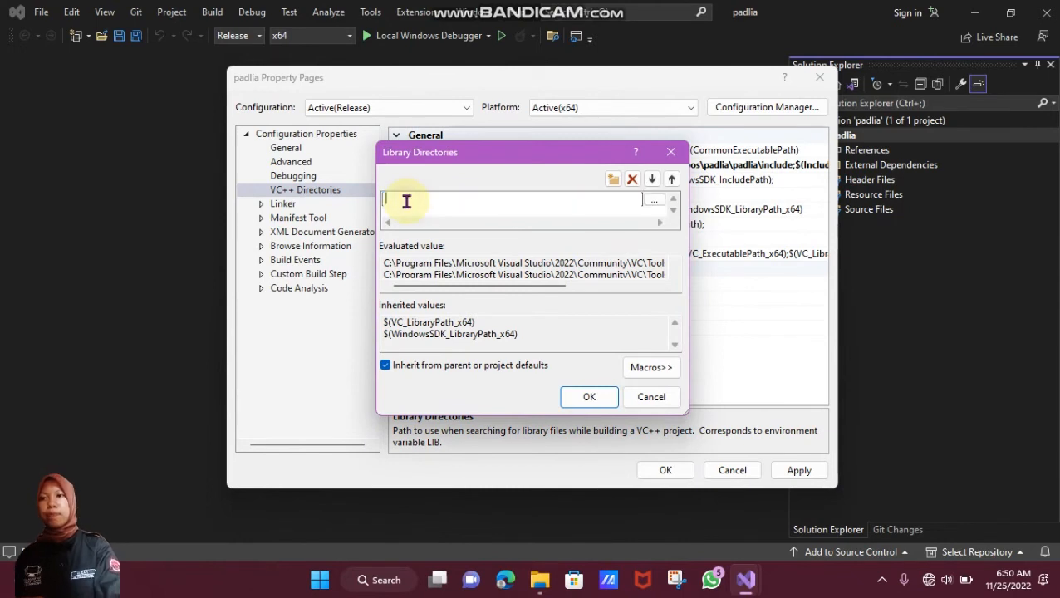
pyautogui.hotkey('ctrl', 'v')
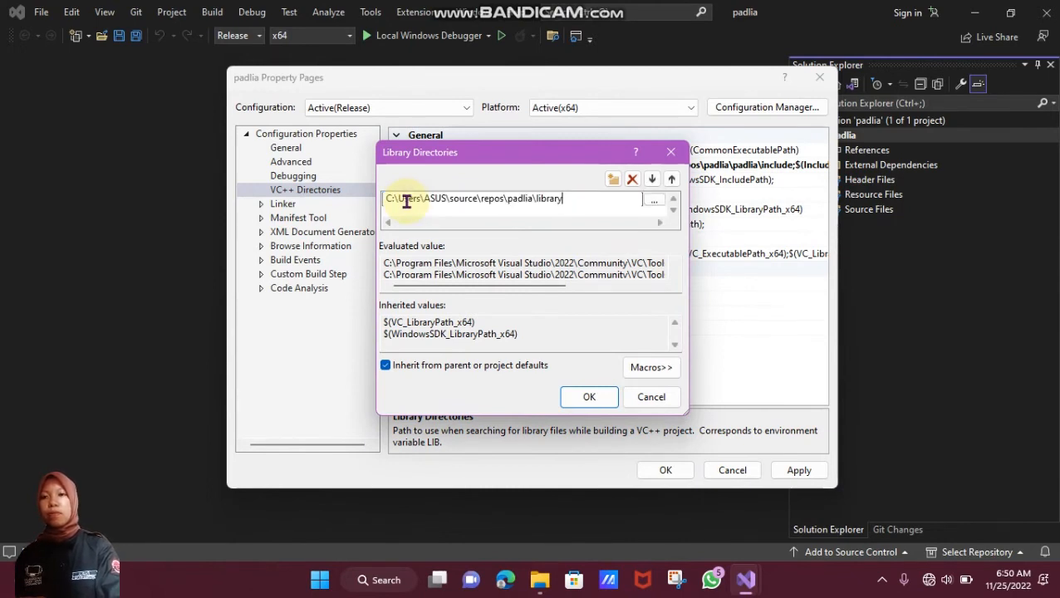
pyautogui.click(590, 399)
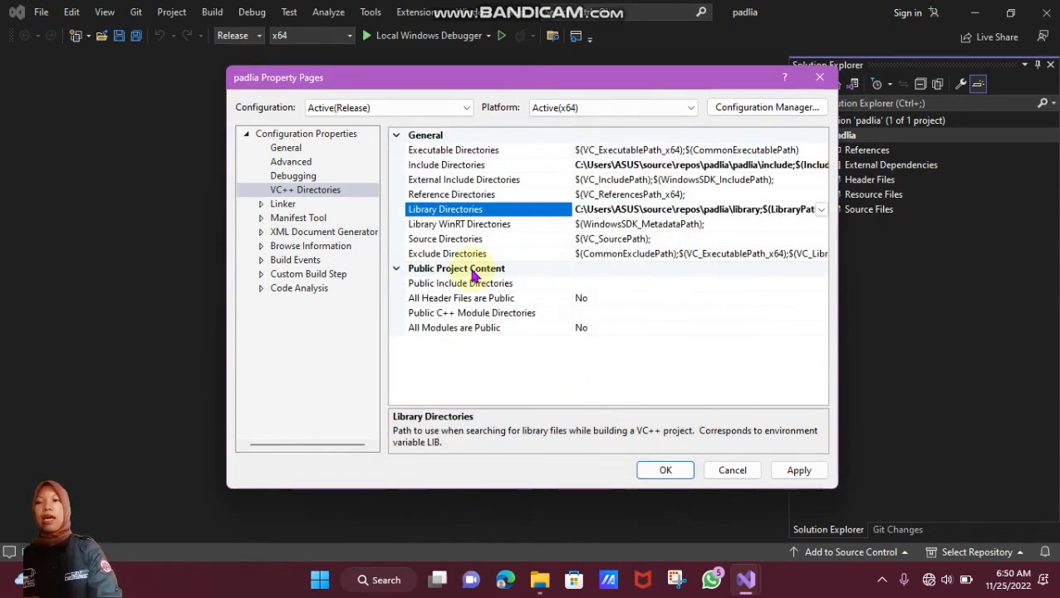
# Add freeglut.lib; to the linker input's Additional Dependencies, then apply the project properties and close them
pyautogui.click(287, 204)
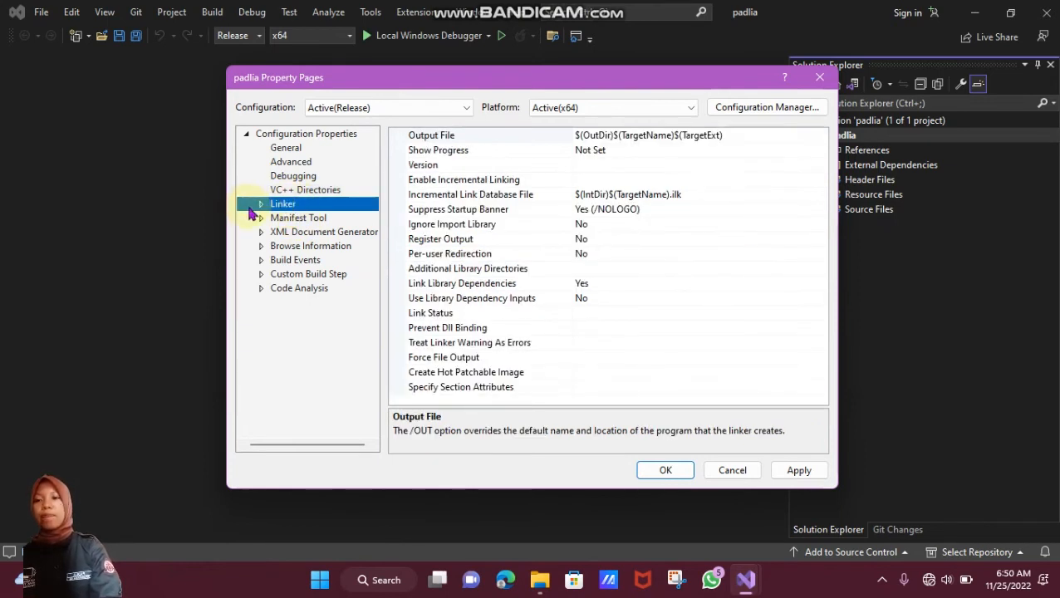
pyautogui.click(259, 206)
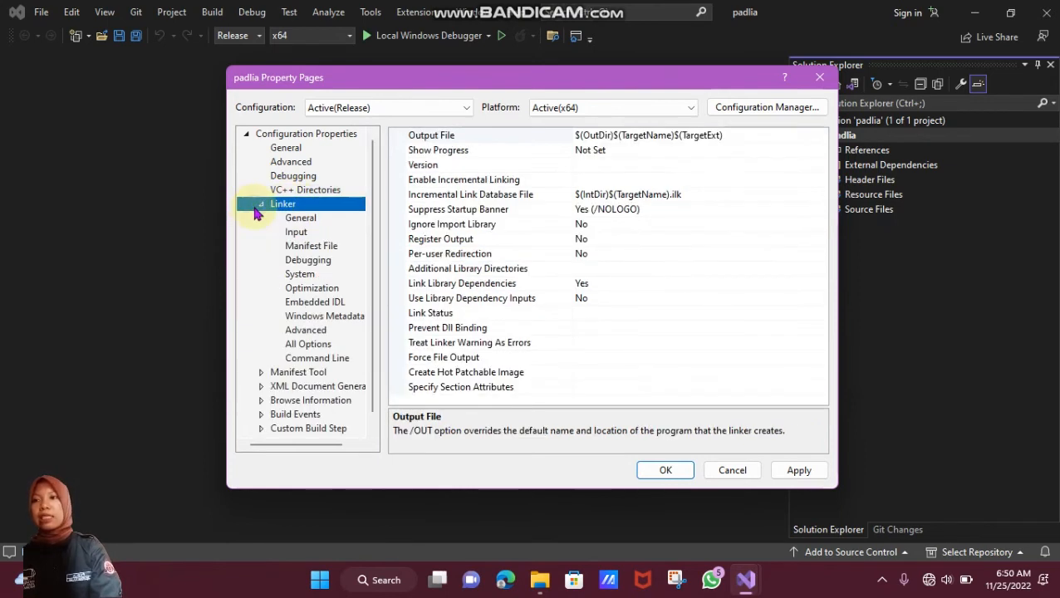
pyautogui.click(293, 235)
pyautogui.click(431, 137)
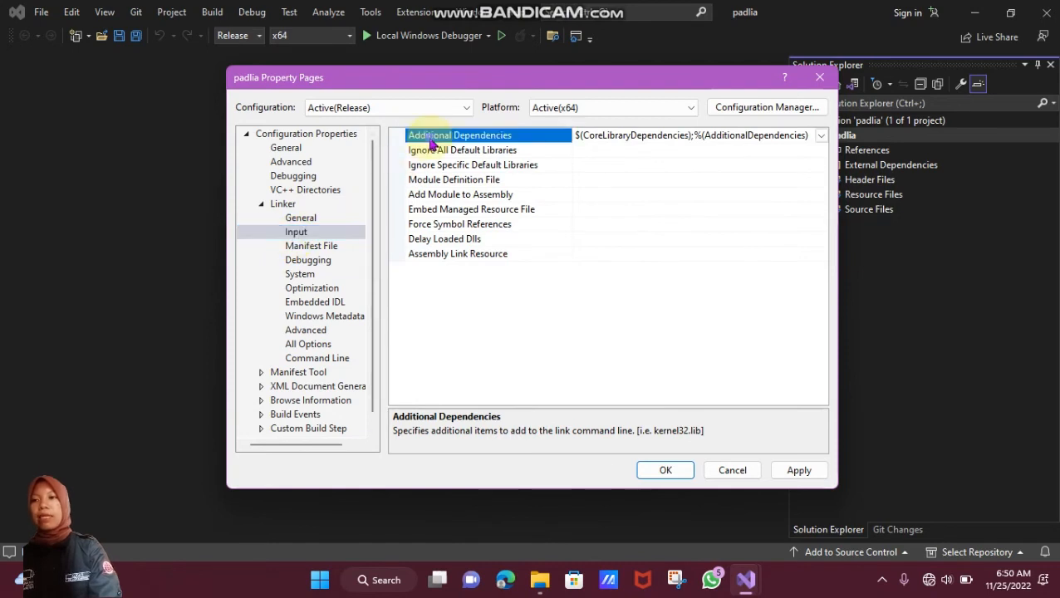
pyautogui.click(822, 135)
pyautogui.click(616, 149)
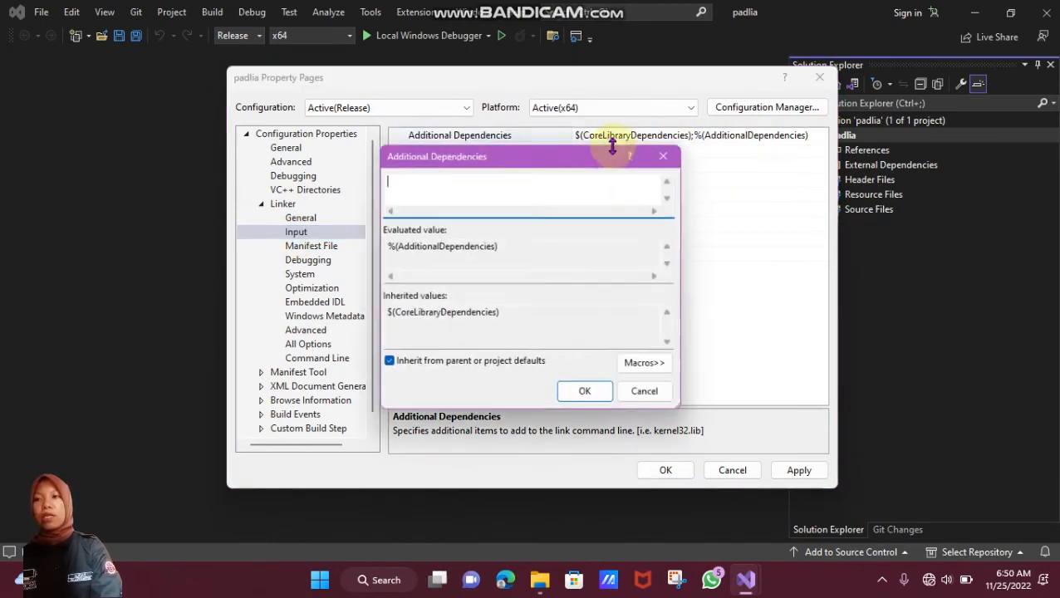
pyautogui.write('fr')
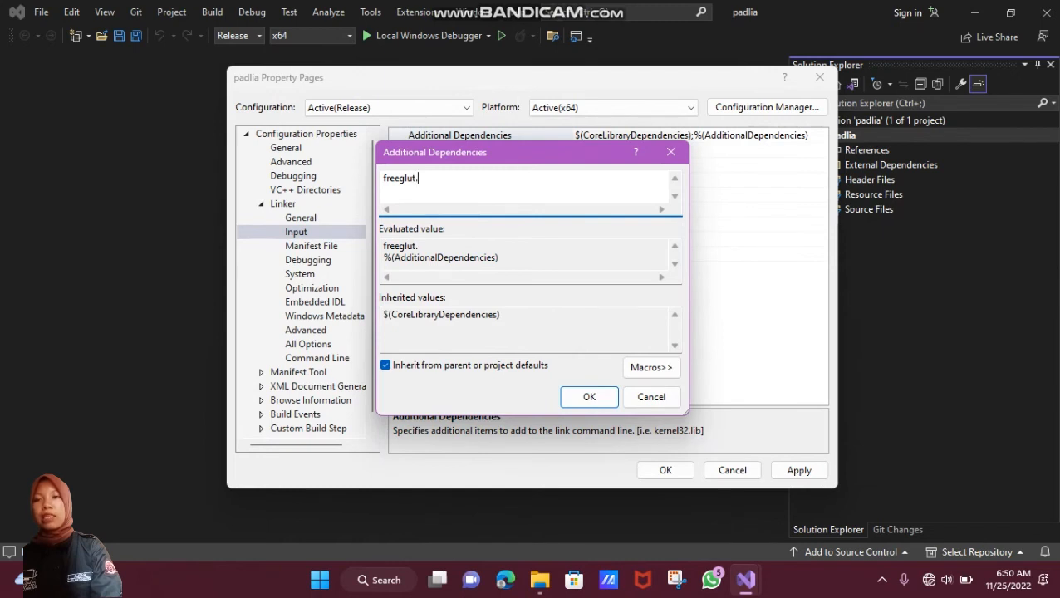
pyautogui.write('eeglut.')
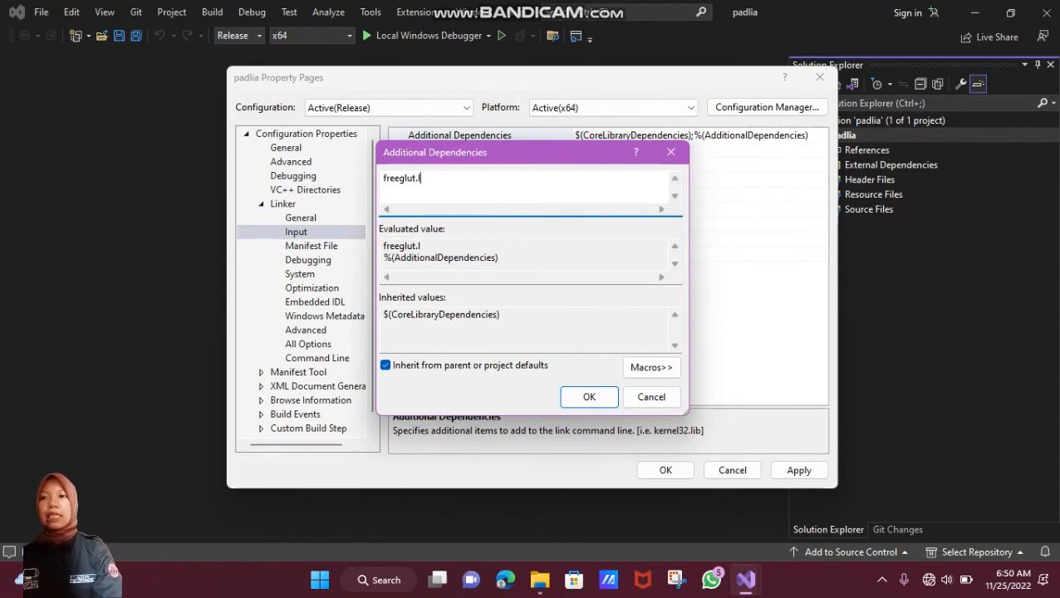
pyautogui.write('lib')
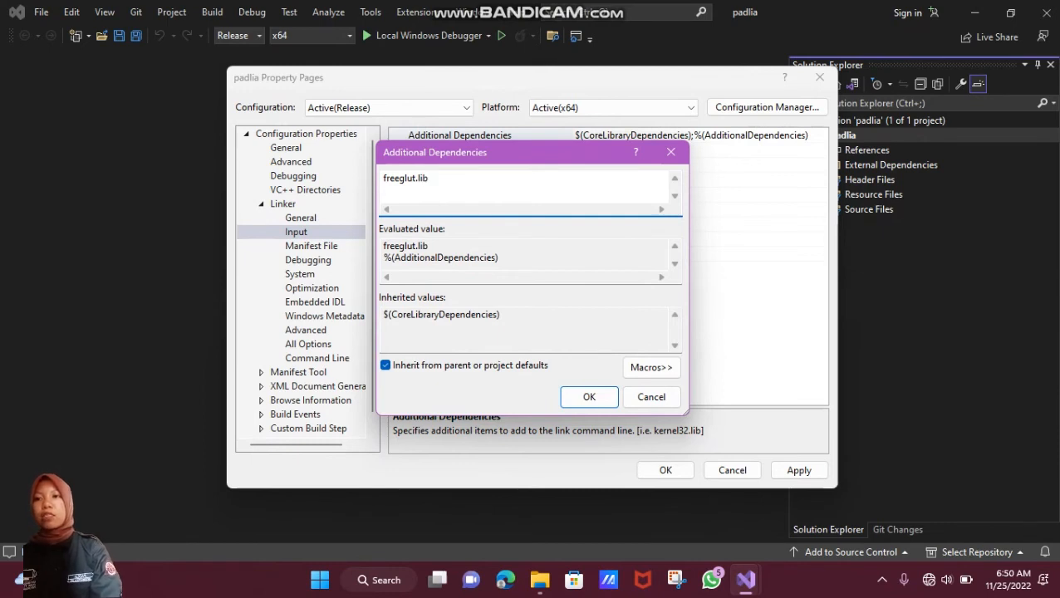
pyautogui.write(';')
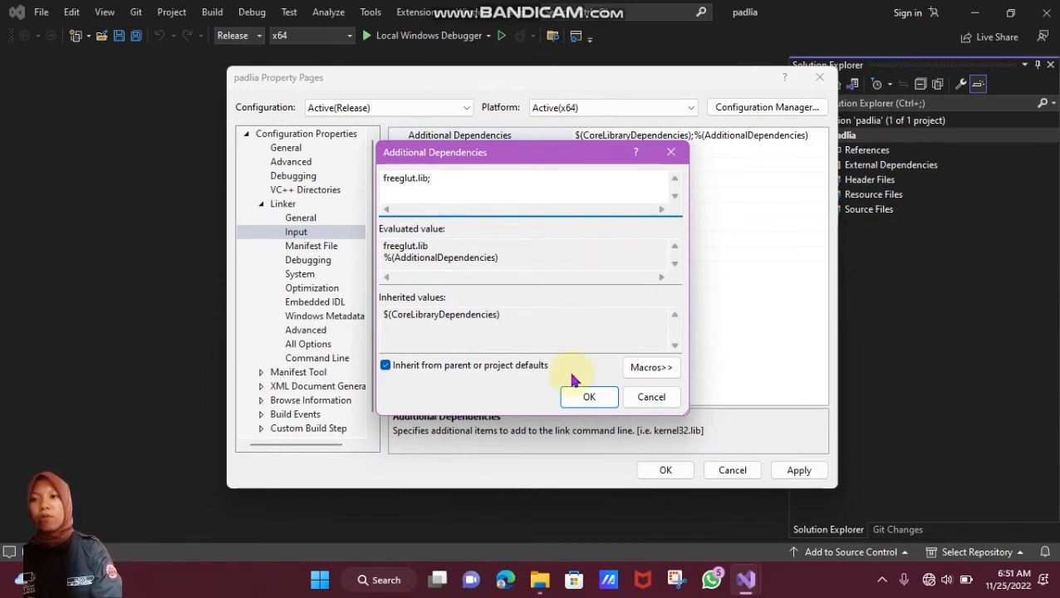
pyautogui.click(585, 398)
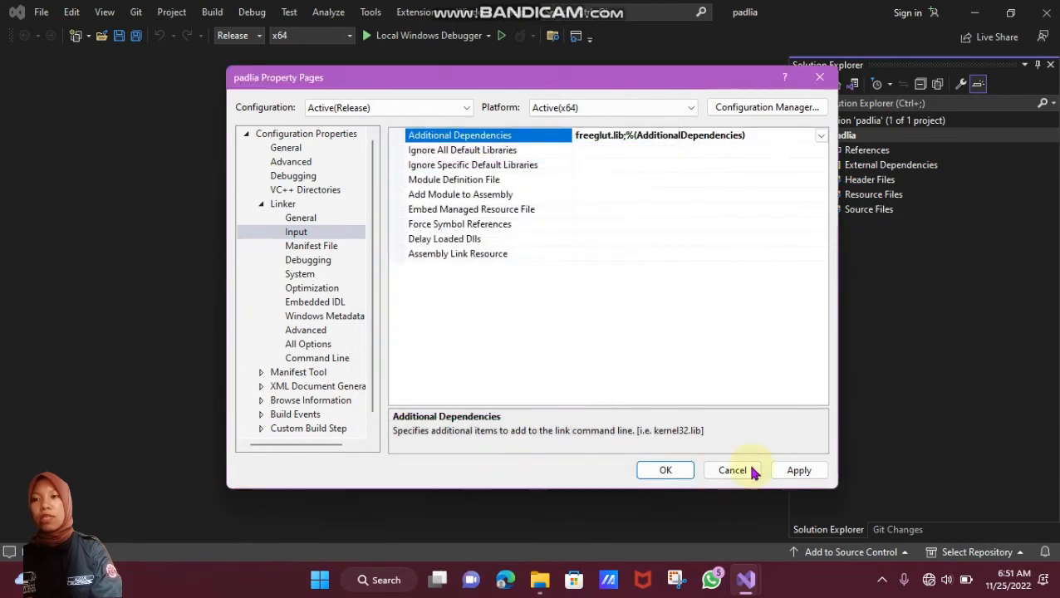
pyautogui.click(793, 472)
pyautogui.click(663, 471)
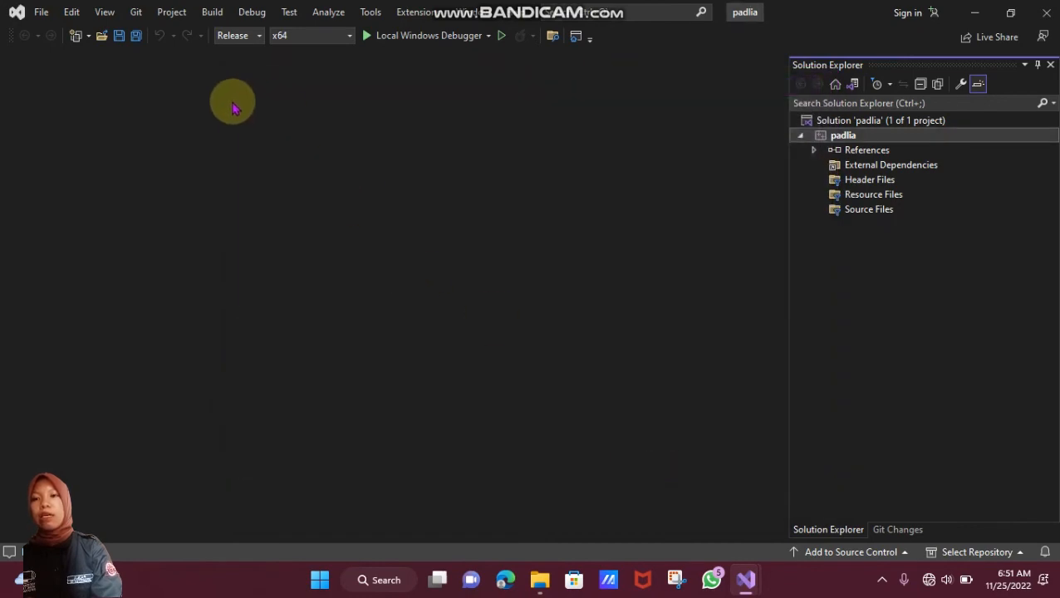
# Switch to File Explorer, close the library folder window and go back from dll to the Utility for Visual Studio folder
pyautogui.moveTo(540, 580)
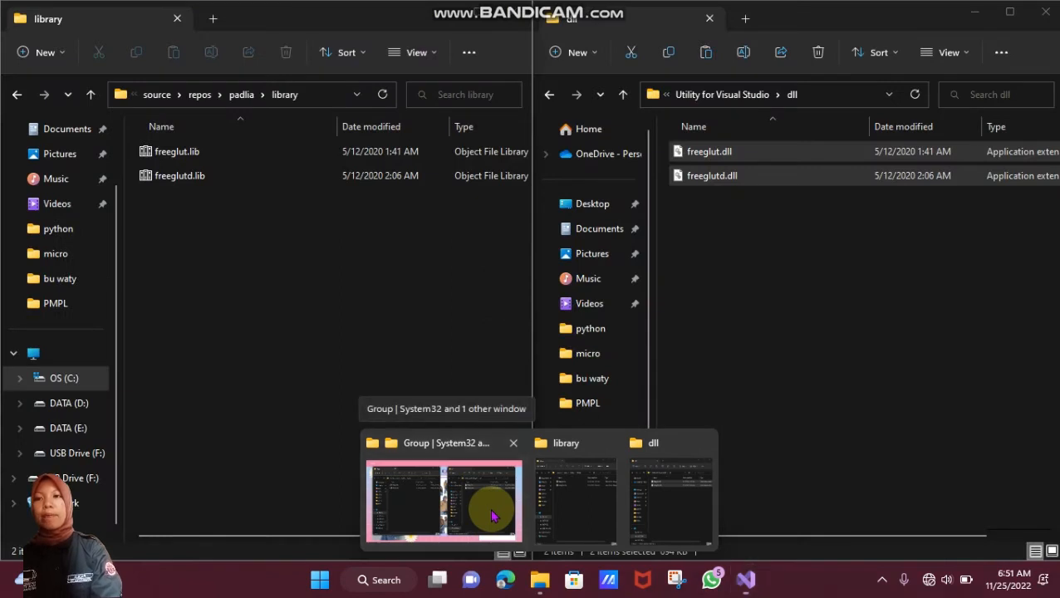
pyautogui.click(490, 515)
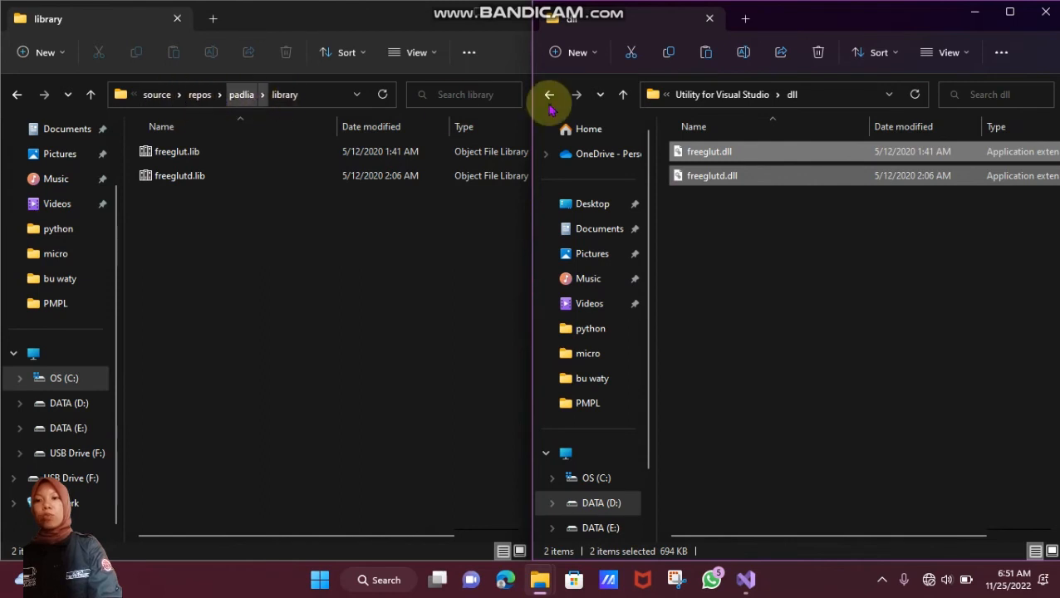
pyautogui.click(511, 17)
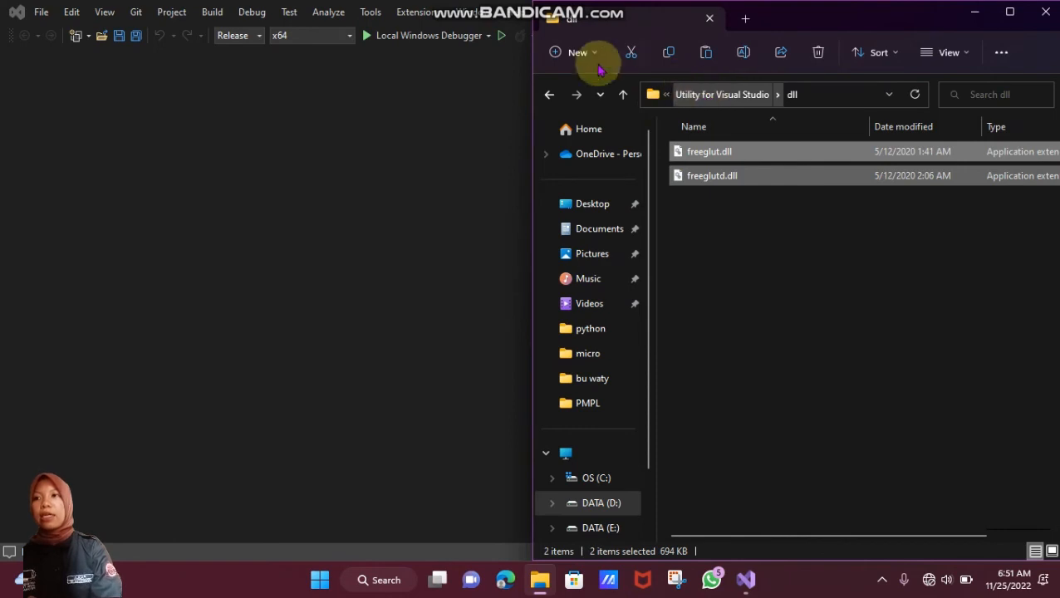
pyautogui.click(549, 95)
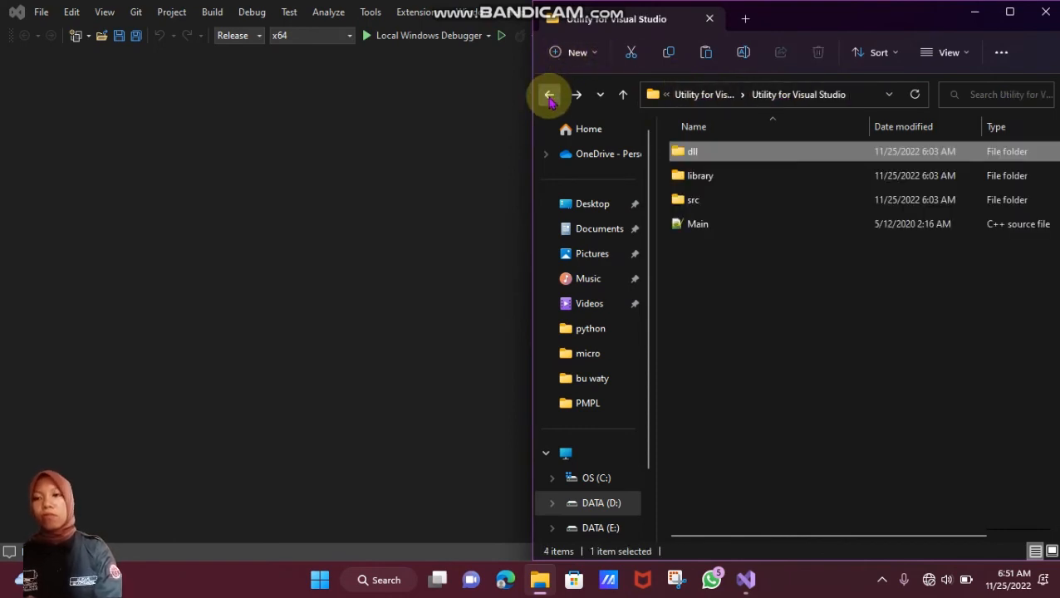
# Make Microsoft Visual Studio 2022 the permanent app for .cpp files and open Main.cpp with it
pyautogui.click(704, 224)
pyautogui.rightClick(704, 224)
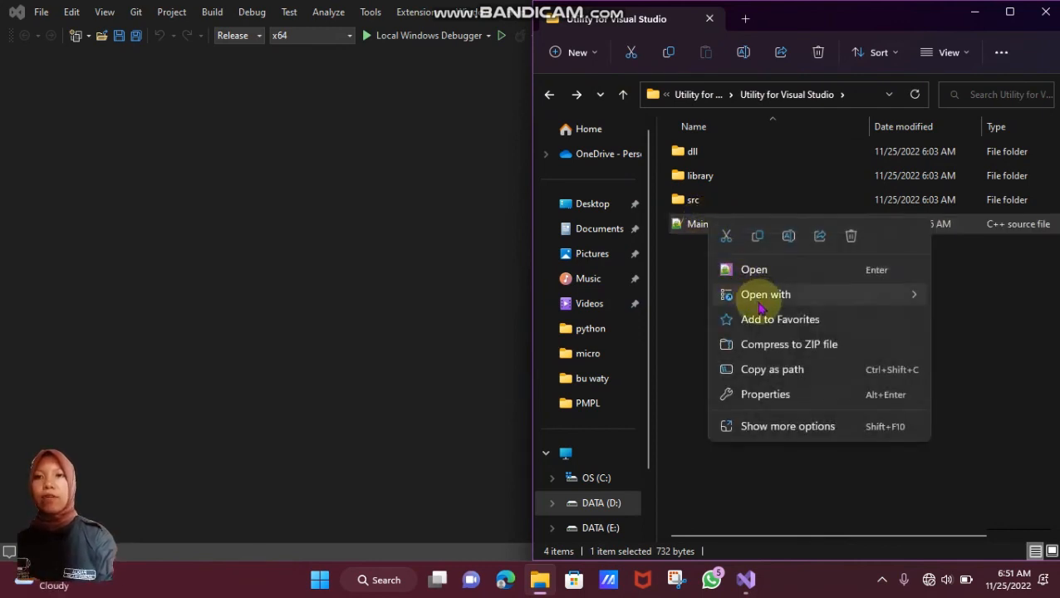
pyautogui.moveTo(756, 297)
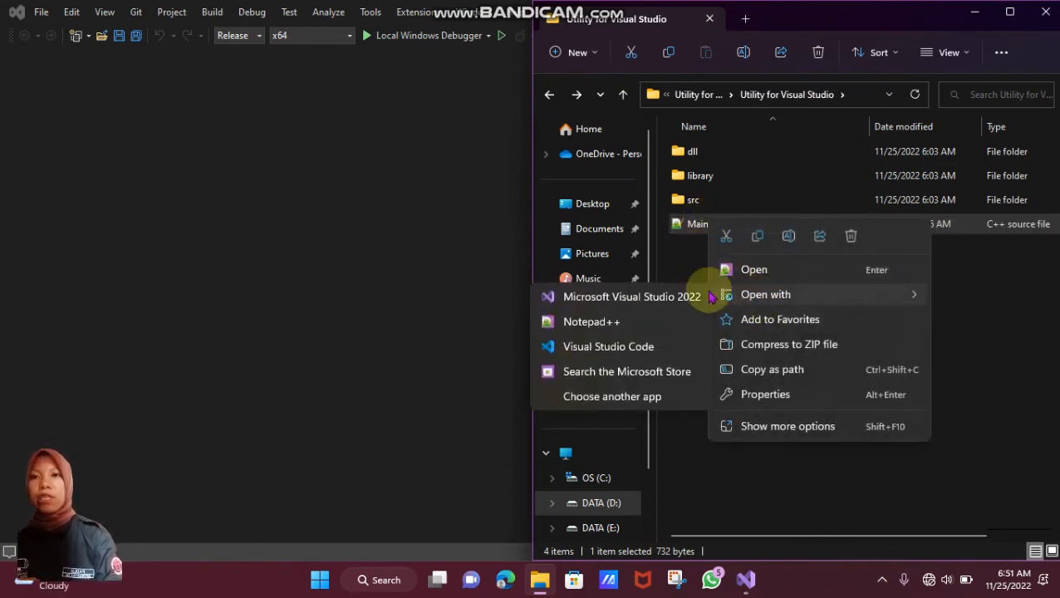
pyautogui.click(630, 297)
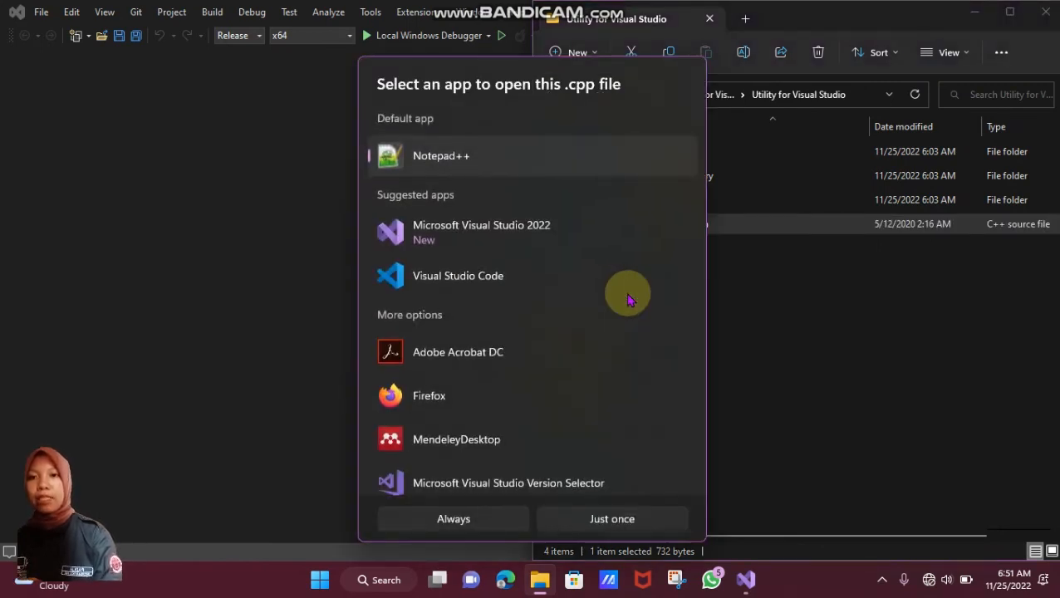
pyautogui.click(466, 234)
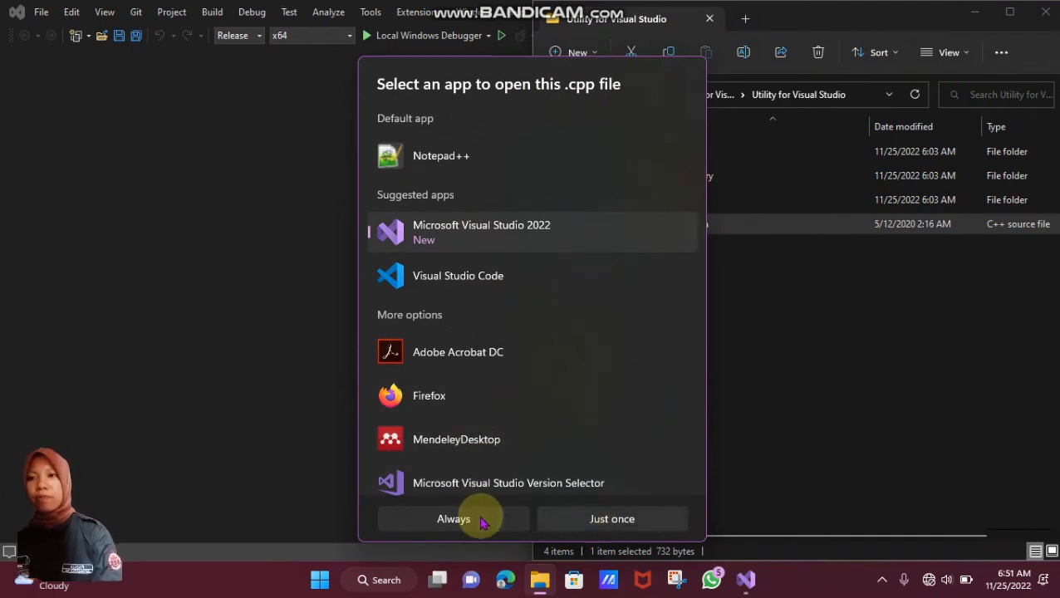
pyautogui.click(452, 518)
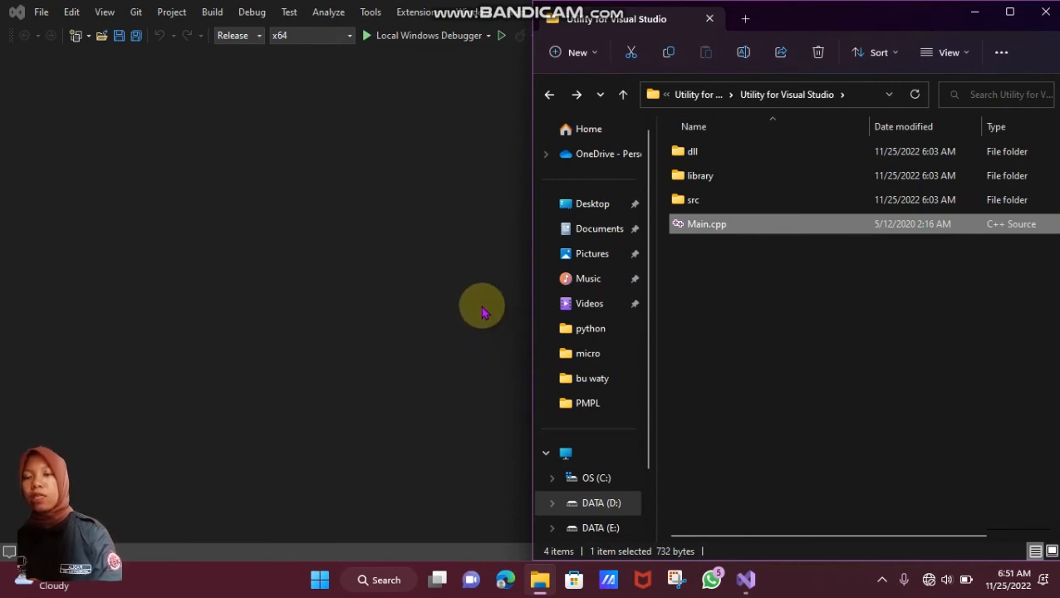
pyautogui.doubleClick(704, 226)
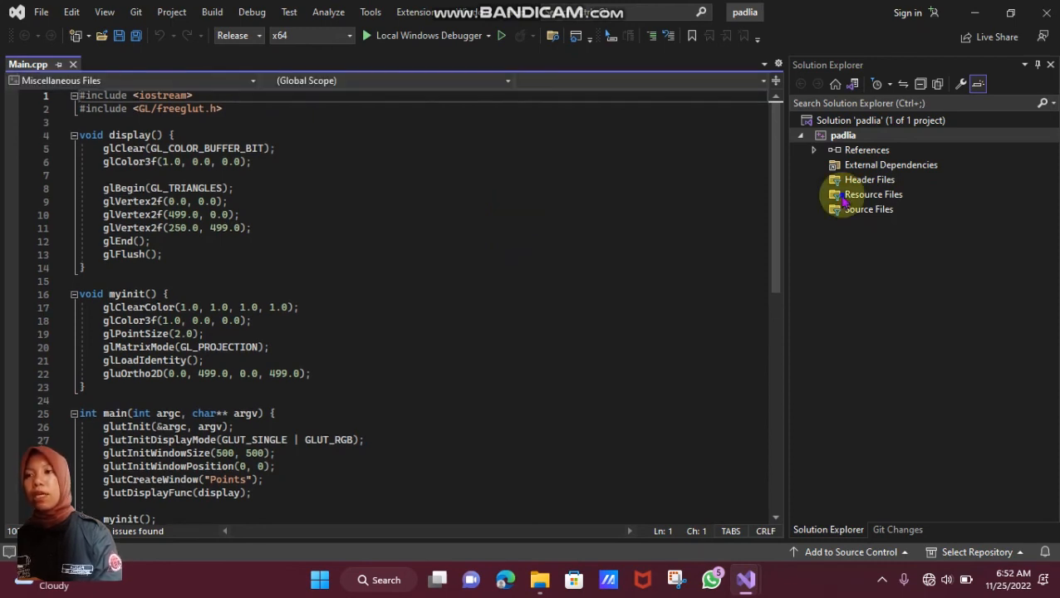
# Add a new C++ file named projeckpadlia.cpp to the project's Resource Files
pyautogui.rightClick(844, 197)
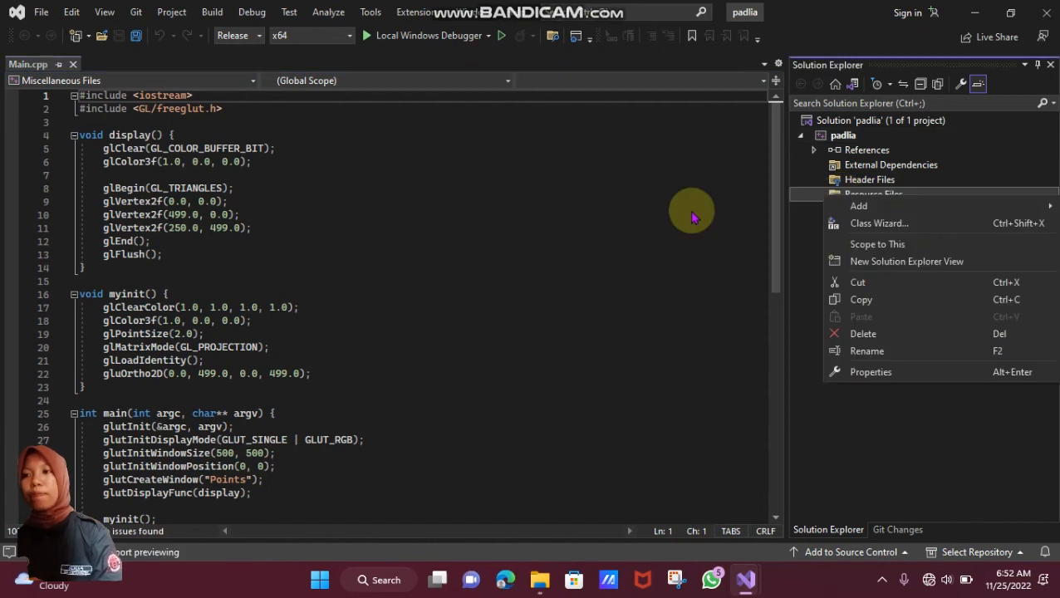
pyautogui.moveTo(859, 205)
pyautogui.click(692, 211)
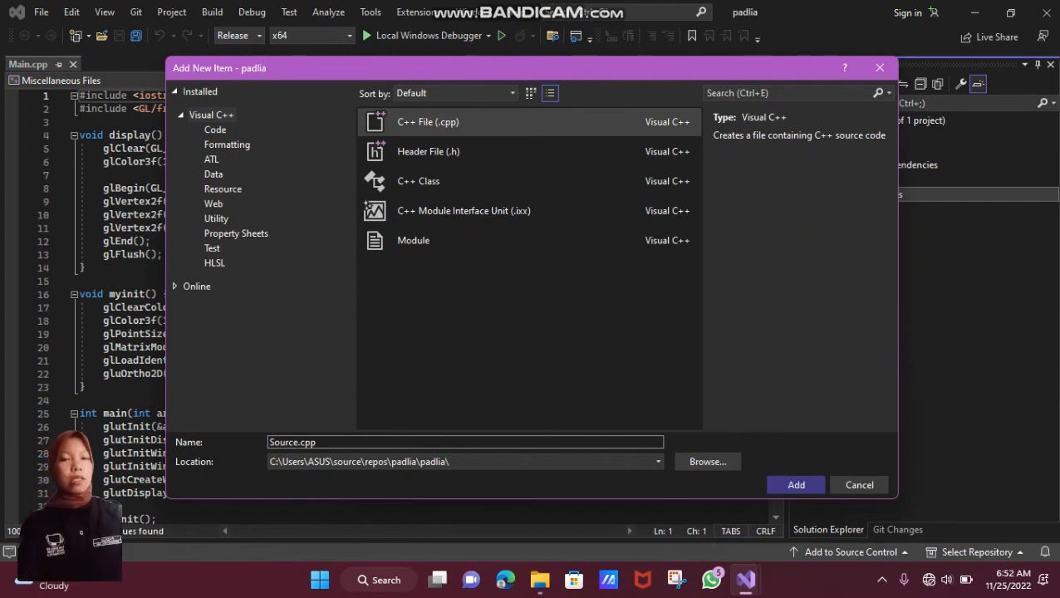
pyautogui.write('projeck')
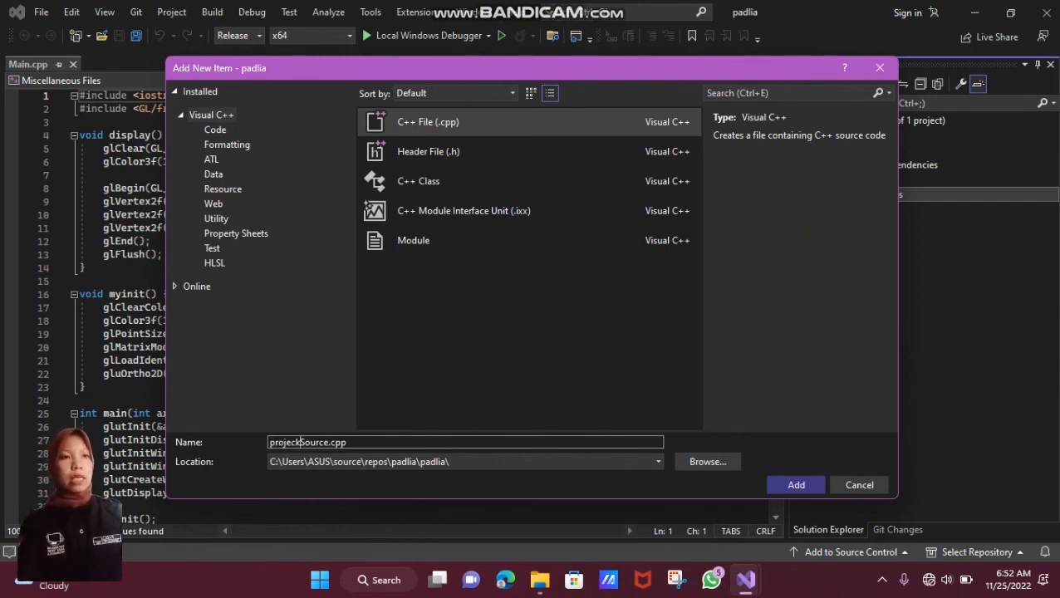
pyautogui.click(789, 492)
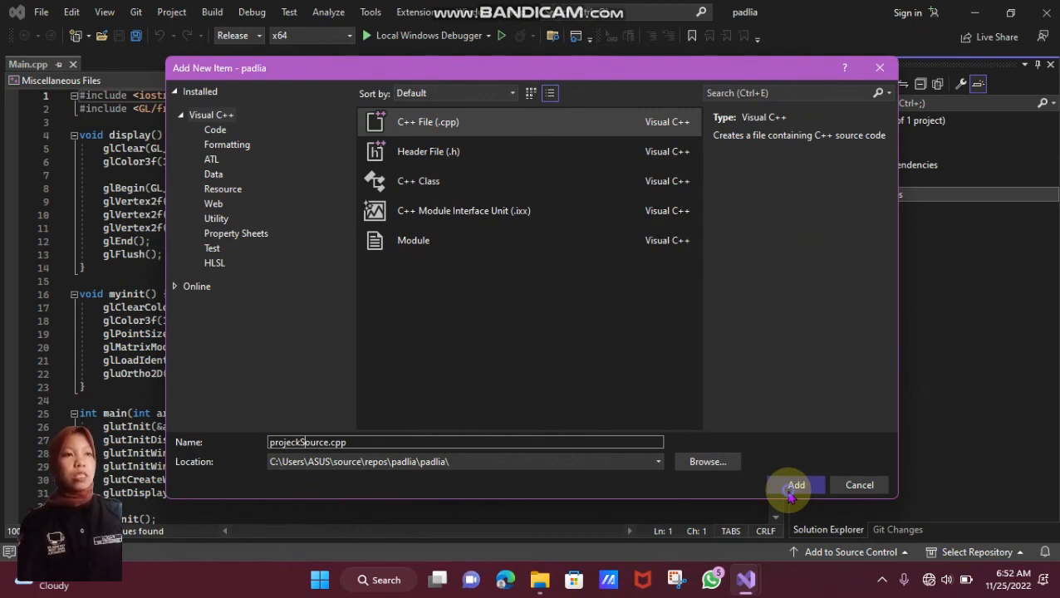
pyautogui.click(793, 486)
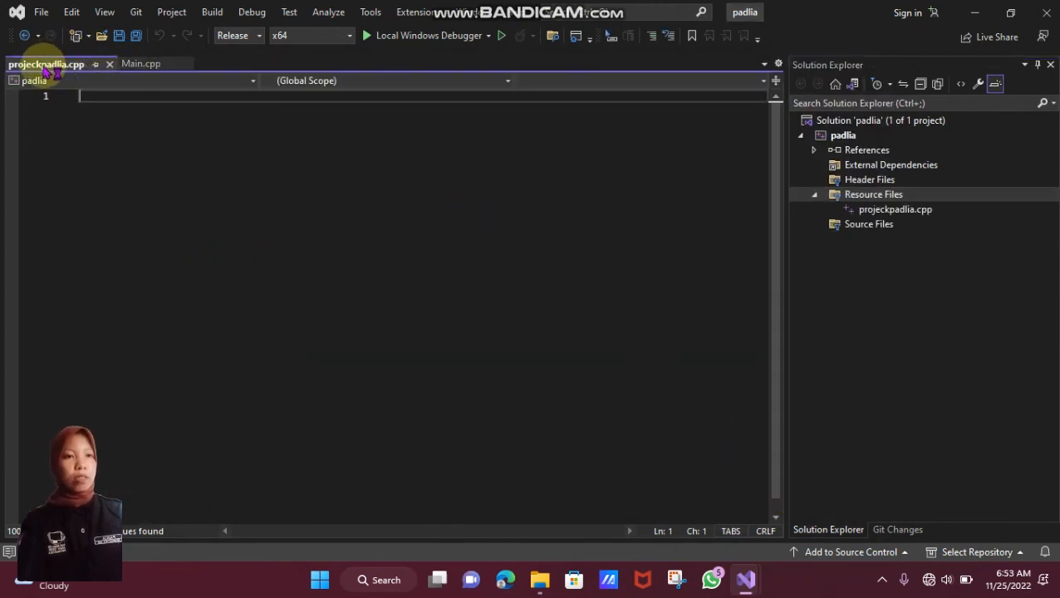
# Copy the entire code of Main.cpp into the empty projeckpadlia.cpp
pyautogui.click(146, 66)
pyautogui.click(179, 201)
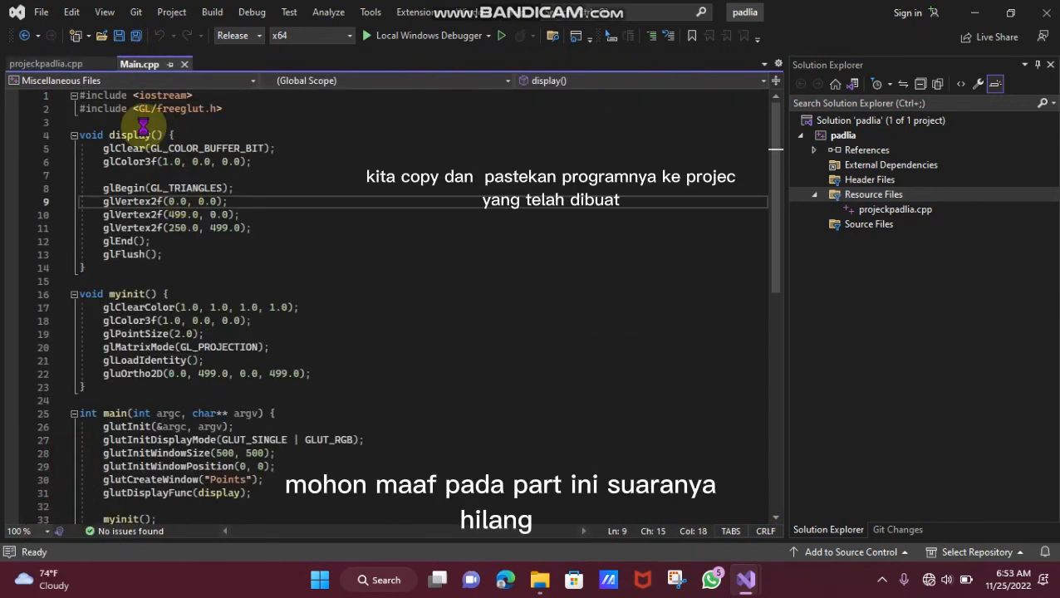
pyautogui.hotkey('ctrl', 'a')
pyautogui.hotkey('ctrl', 'c')
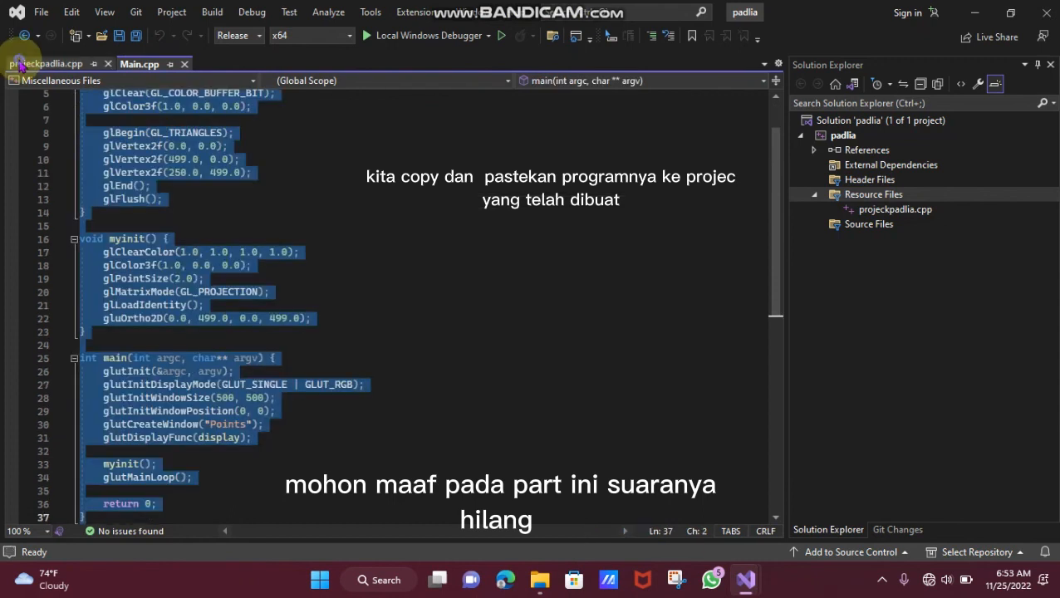
pyautogui.click(18, 63)
pyautogui.hotkey('ctrl', 'v')
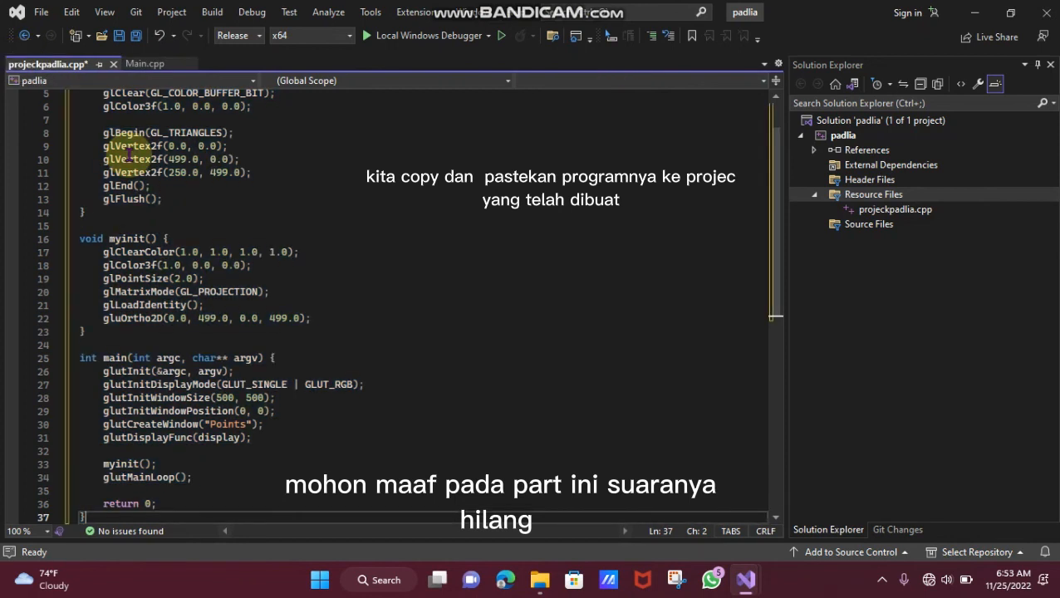
# Build the padlia solution, check the build output, and run the program with the Local Windows Debugger
pyautogui.click(211, 13)
pyautogui.click(236, 35)
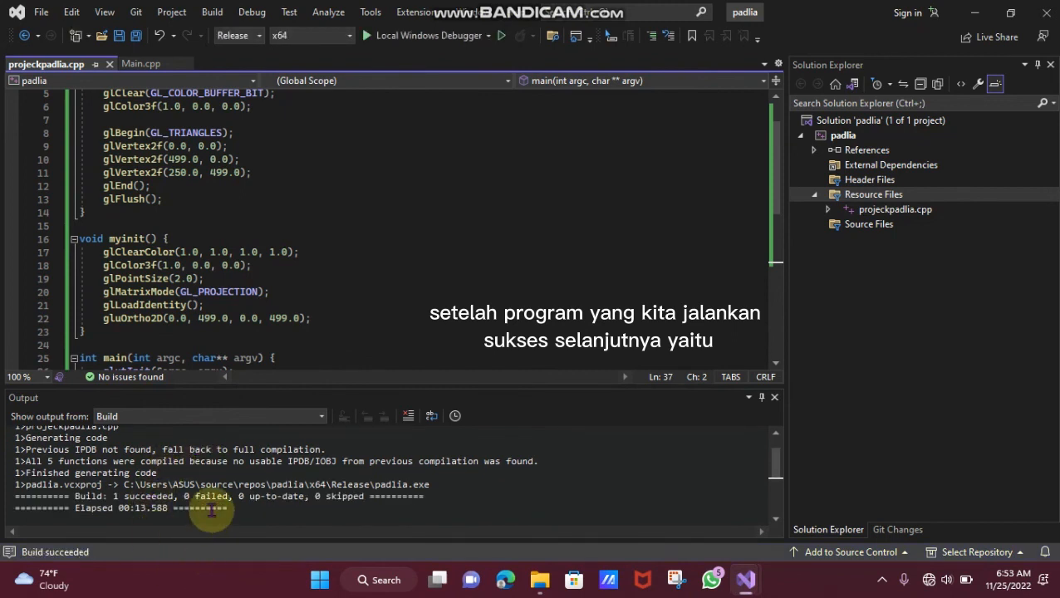
pyautogui.scroll(-3, 212, 511)
pyautogui.scroll(1, 212, 510)
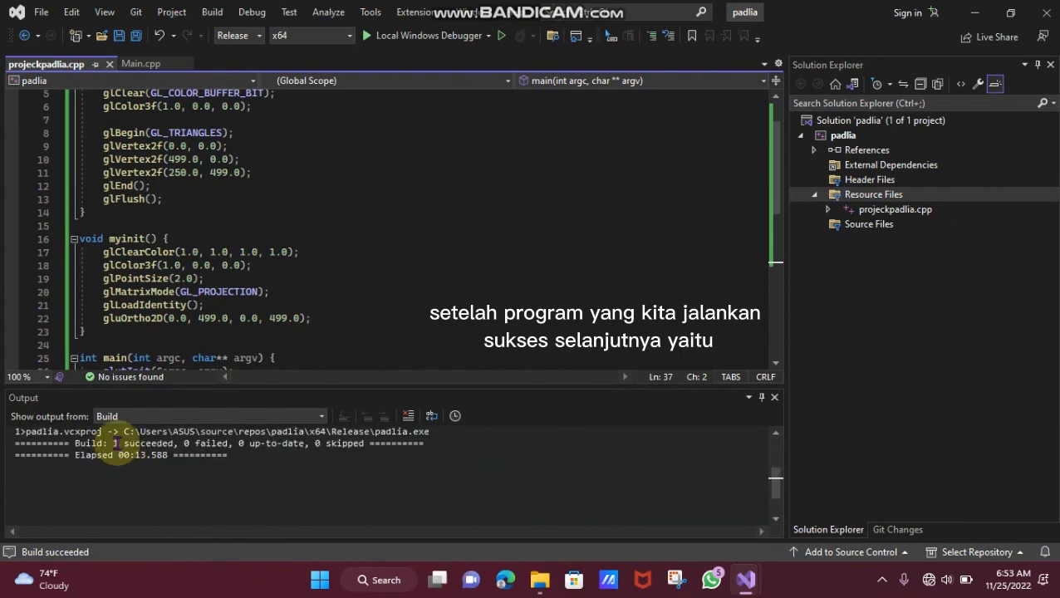
pyautogui.moveTo(120, 444); pyautogui.dragTo(167, 440)
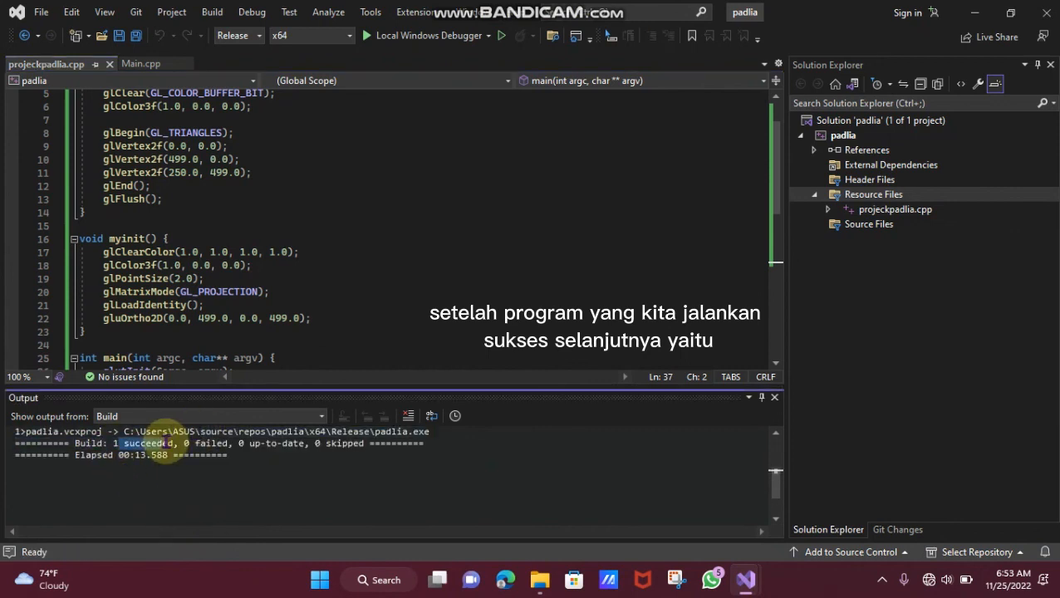
pyautogui.click(385, 37)
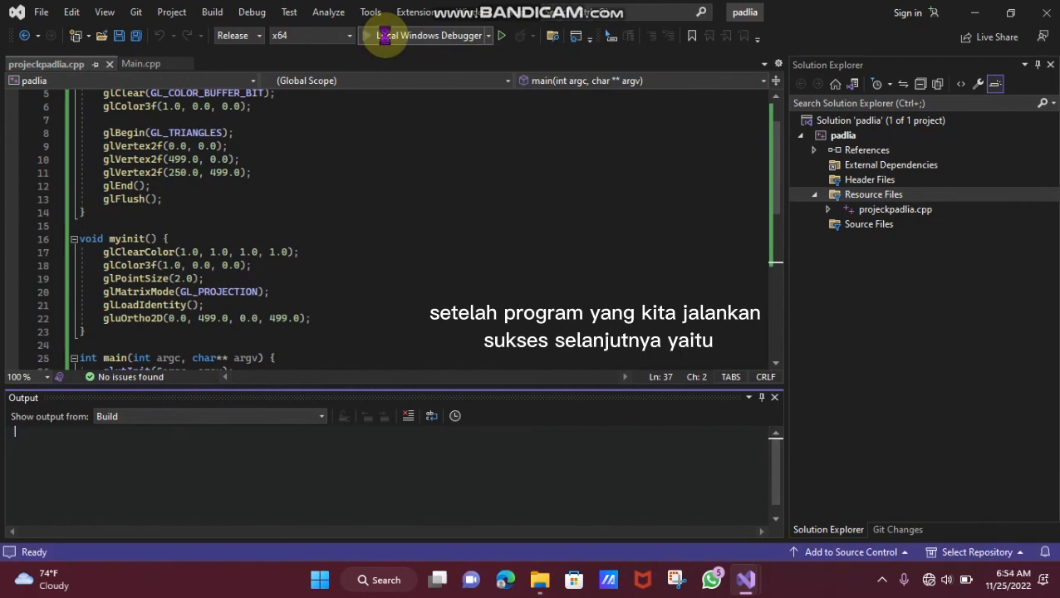